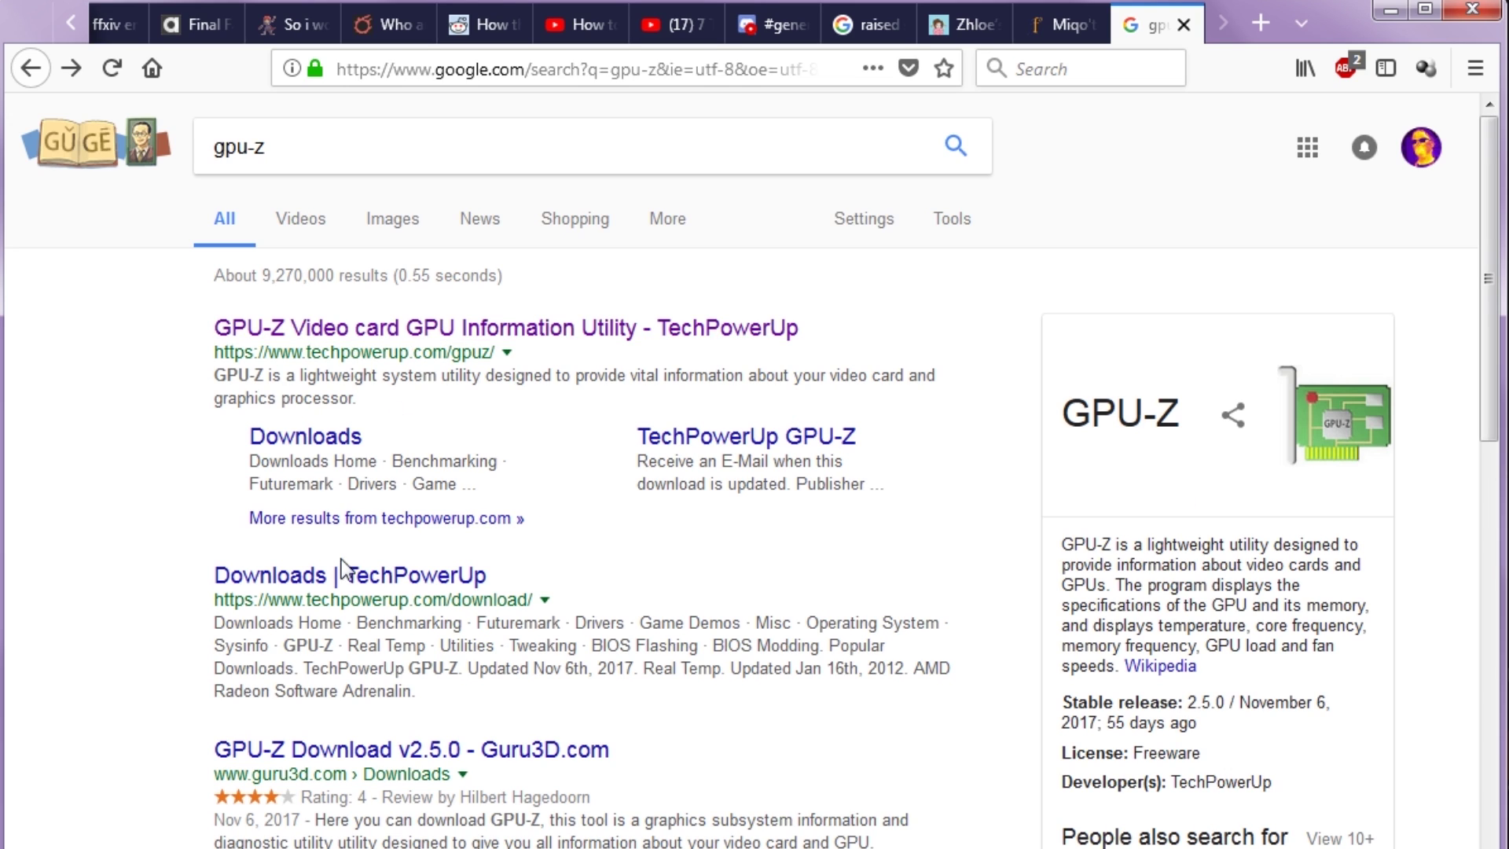
Open the TechPowerUp GPU-Z page and view the GeForce GTX 960's graphics card specs.
left_click(322, 440)
left_click(448, 478)
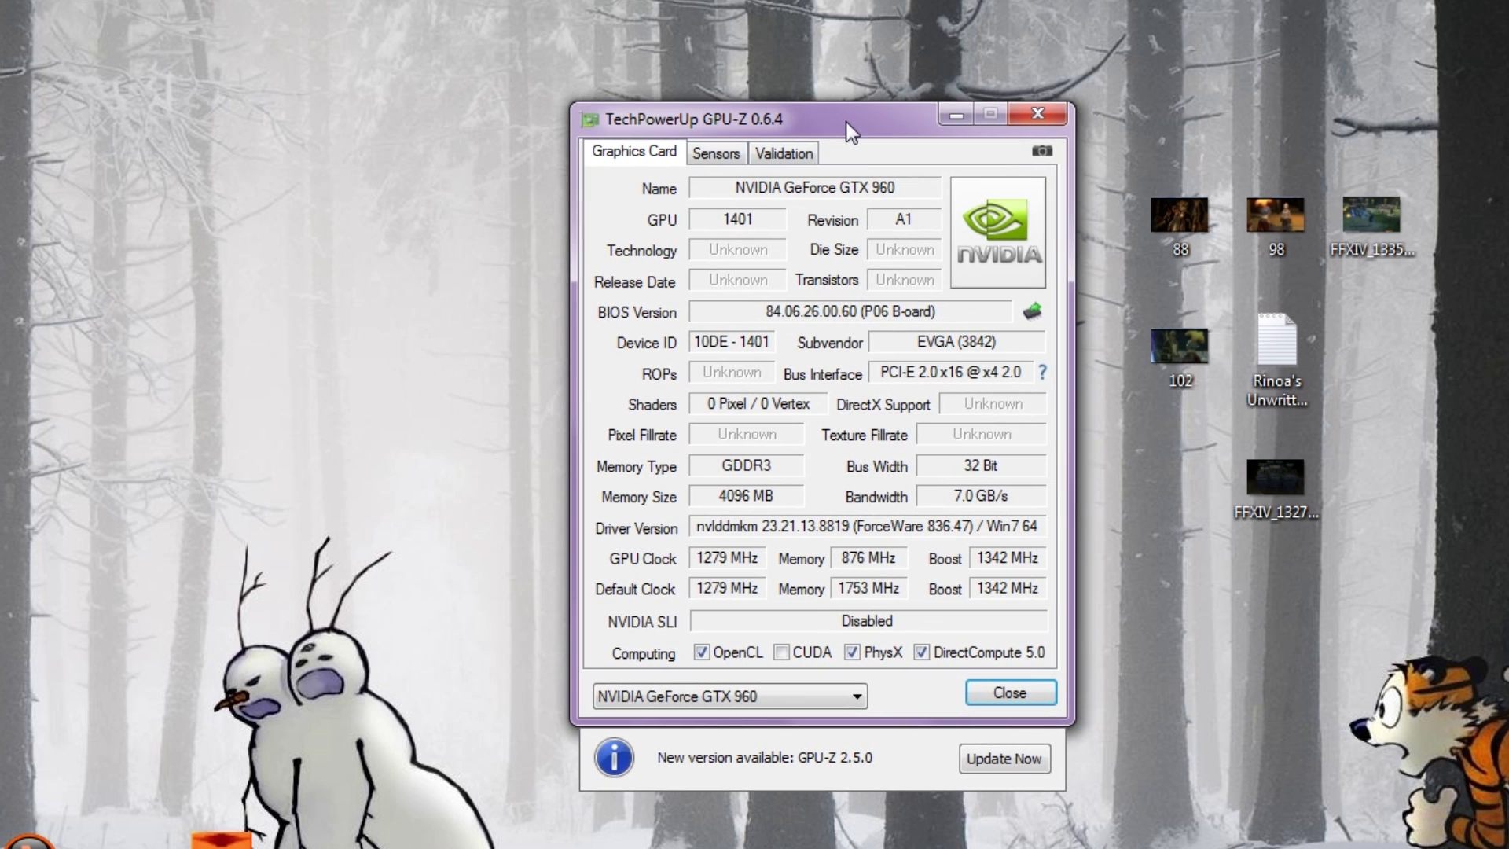
mouse_move(803, 191)
mouse_move(731, 506)
Check the GTX 960's live sensor readings, return to the card details, and close GPU-Z.
left_click(719, 153)
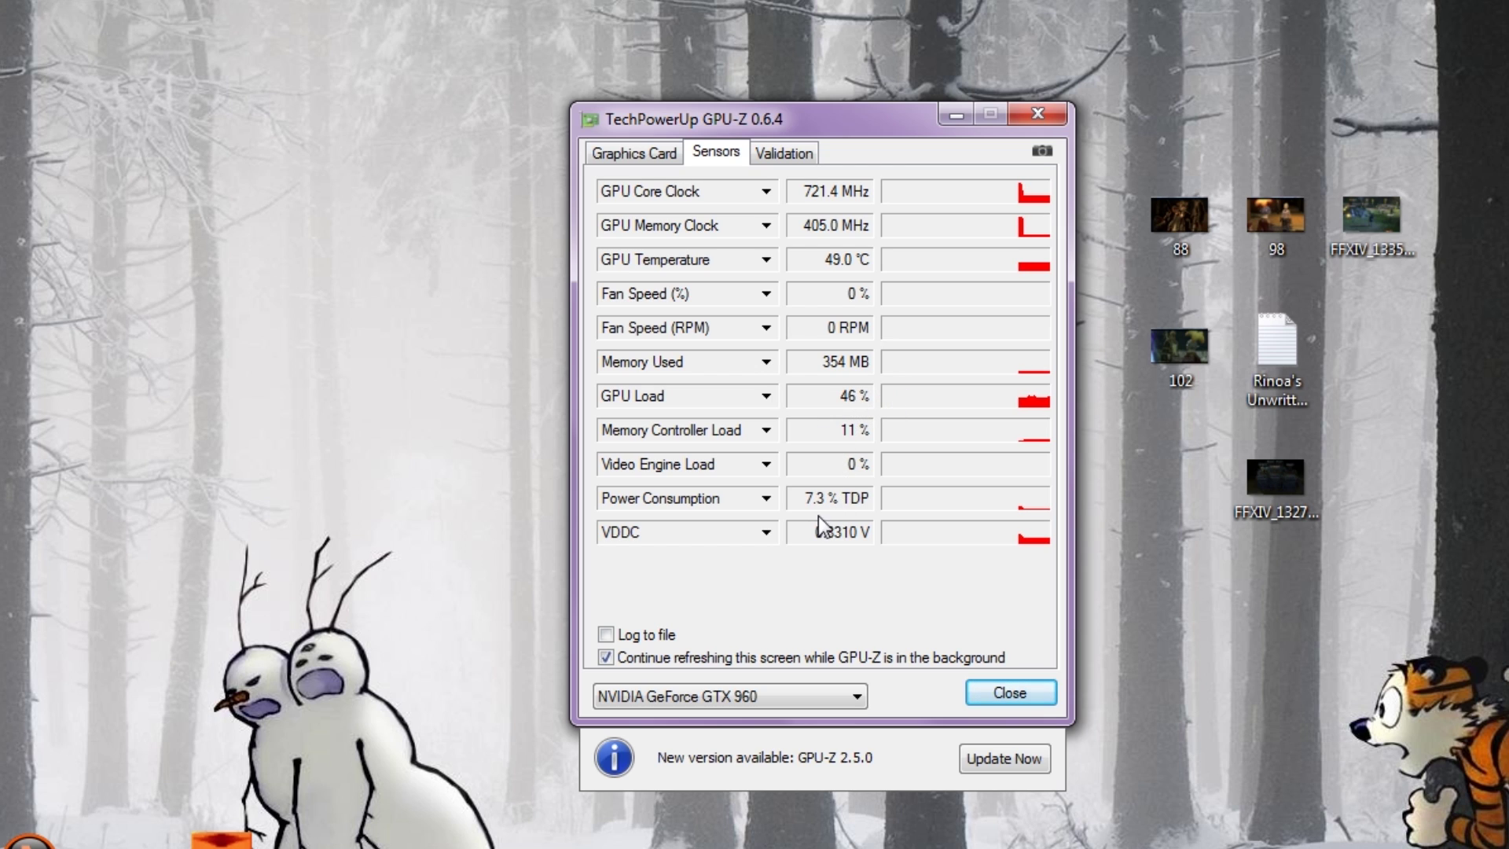
left_click(669, 148)
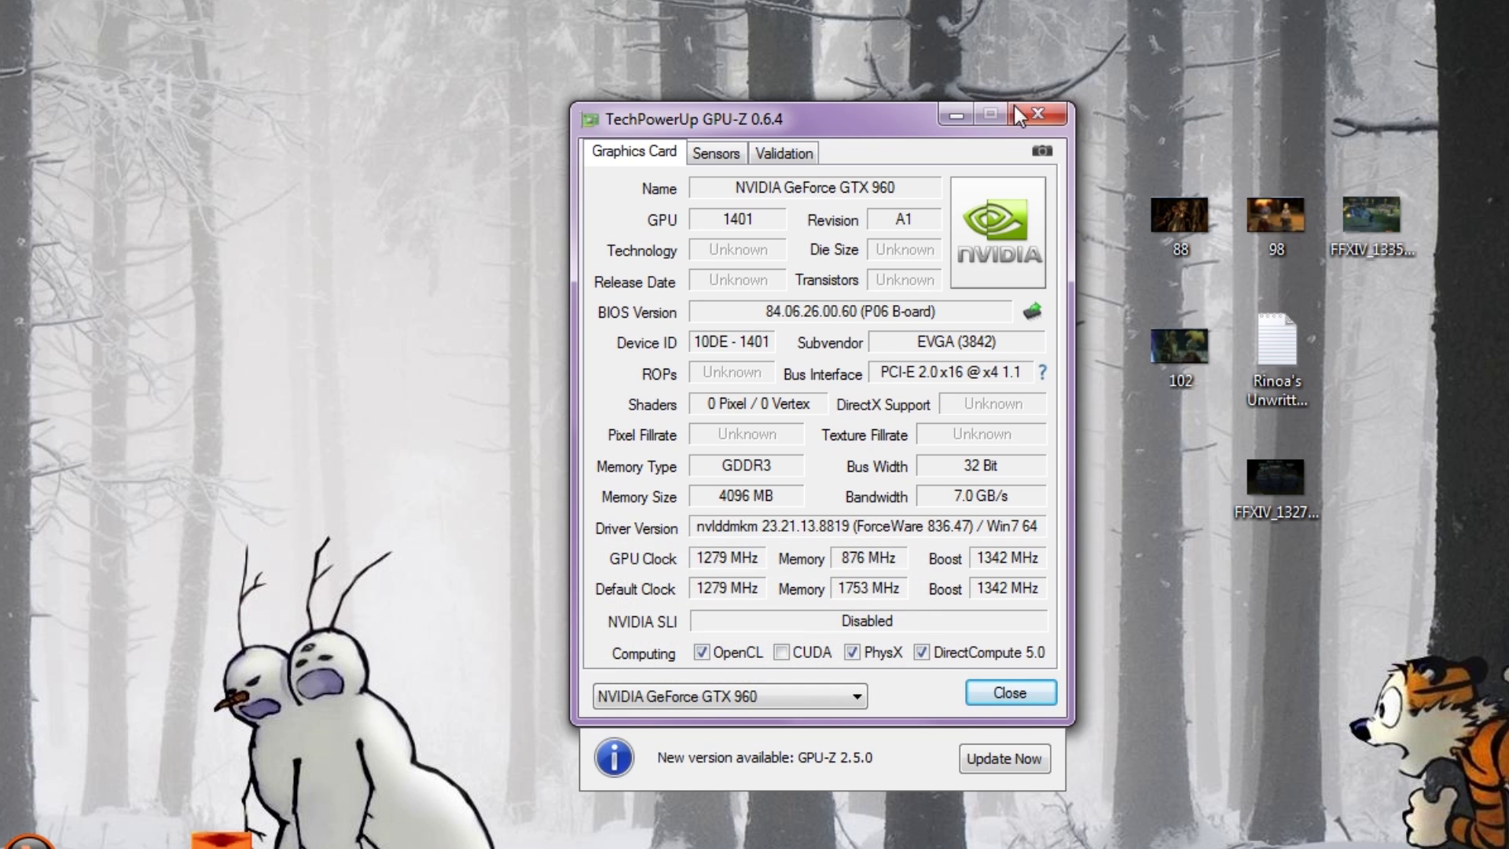
left_click(1035, 116)
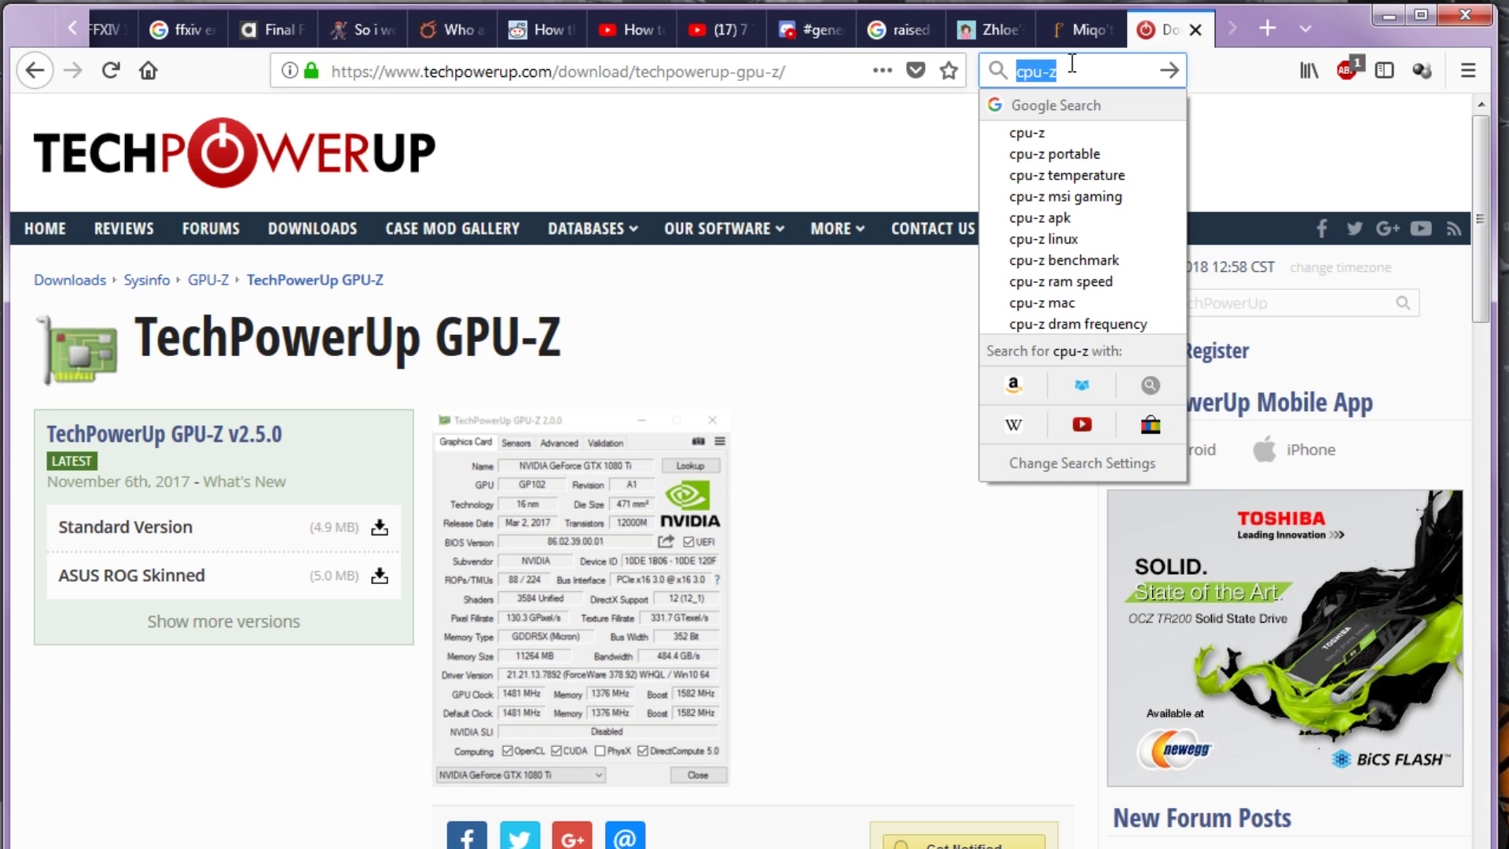
Search for nanopool and save the Claymore Dual Miner v10.0 zip from its Ethereum quick-start page.
type("nanopool")
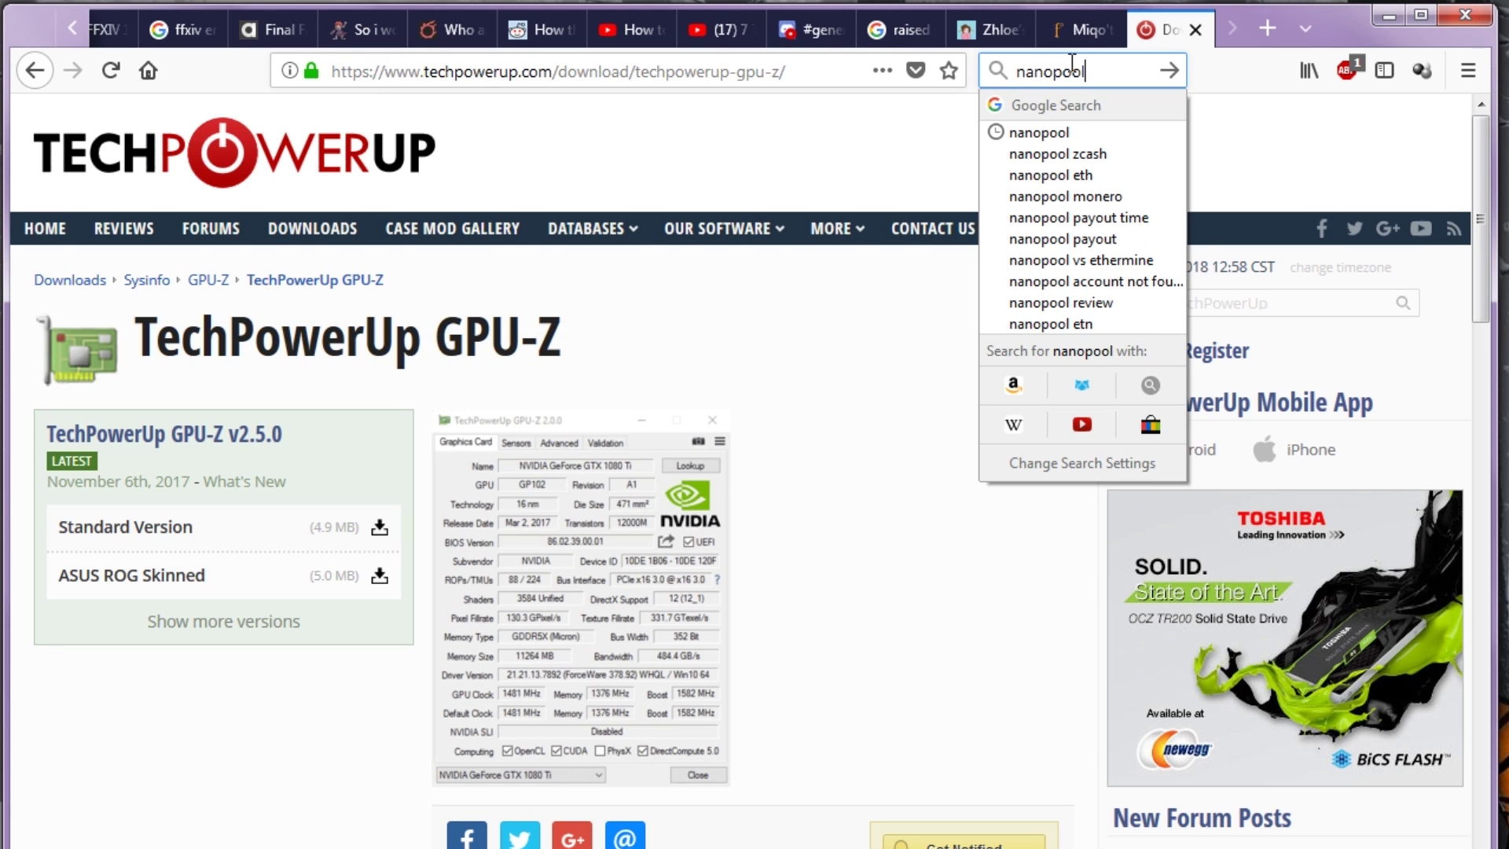
key("Return")
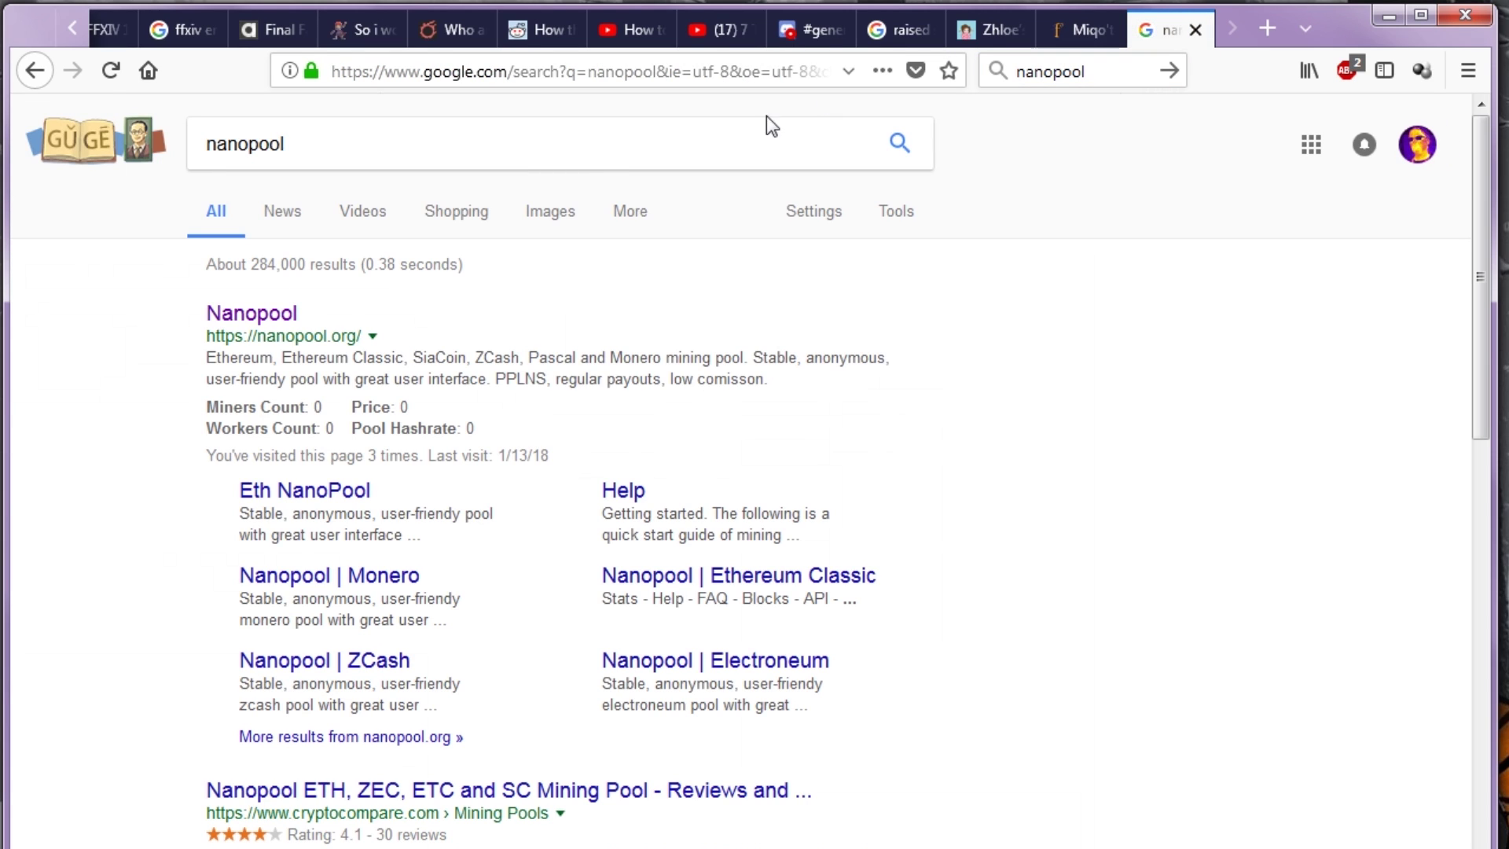
left_click(235, 317)
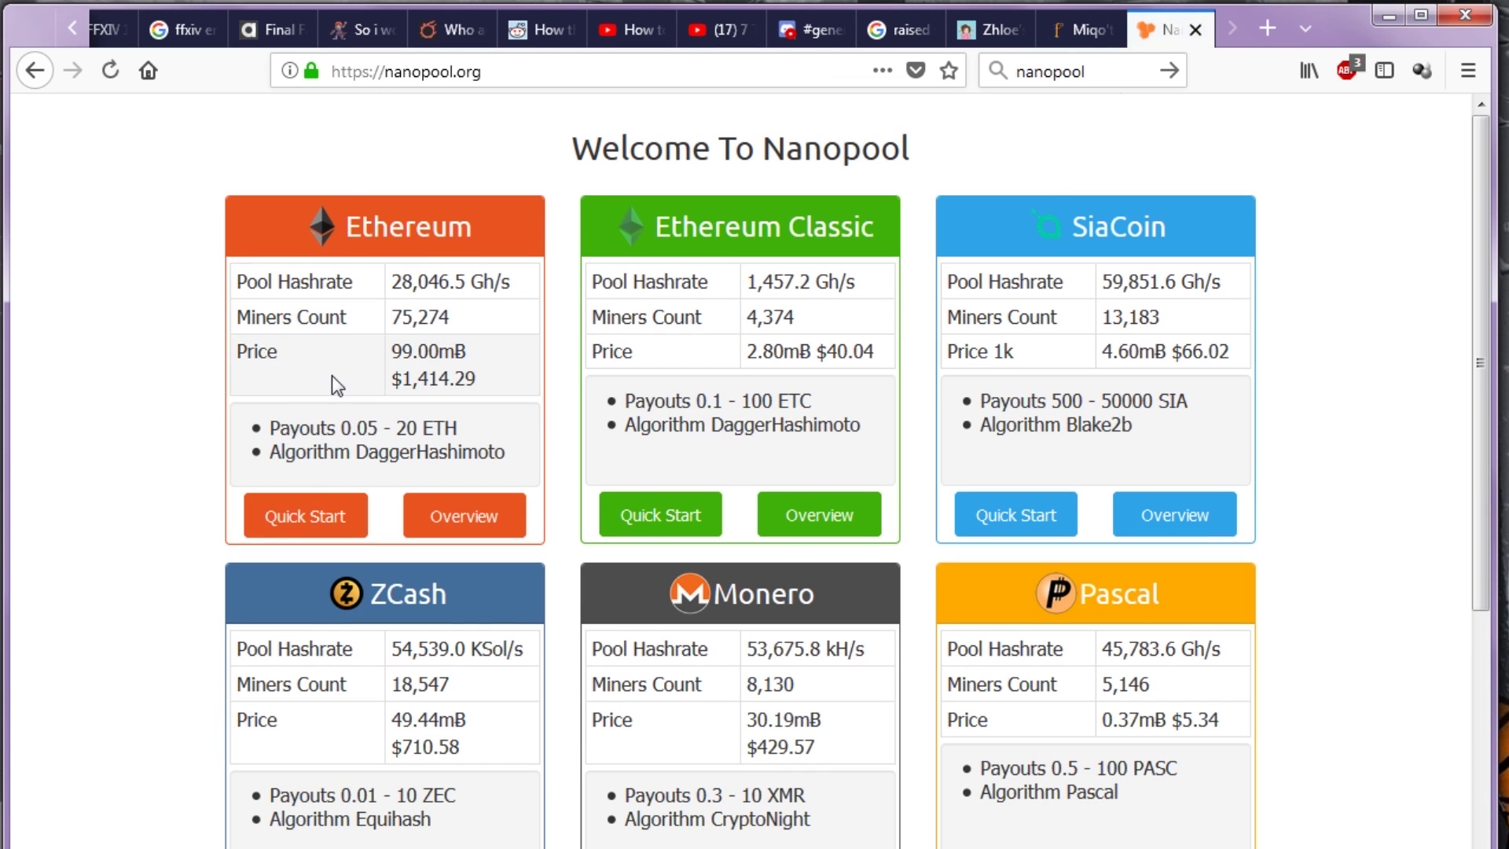
left_click(305, 516)
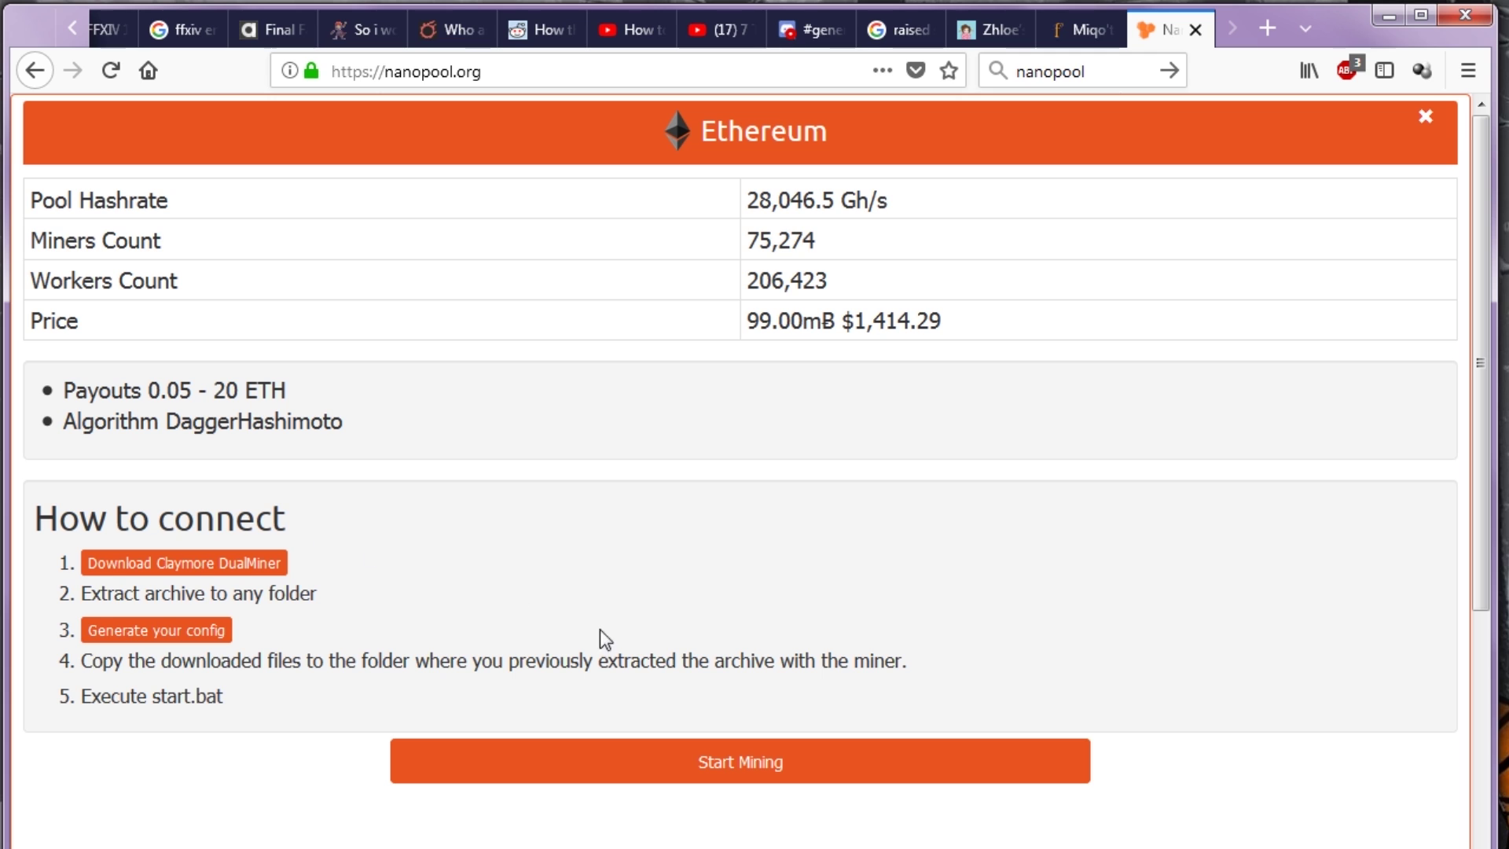
left_click(170, 564)
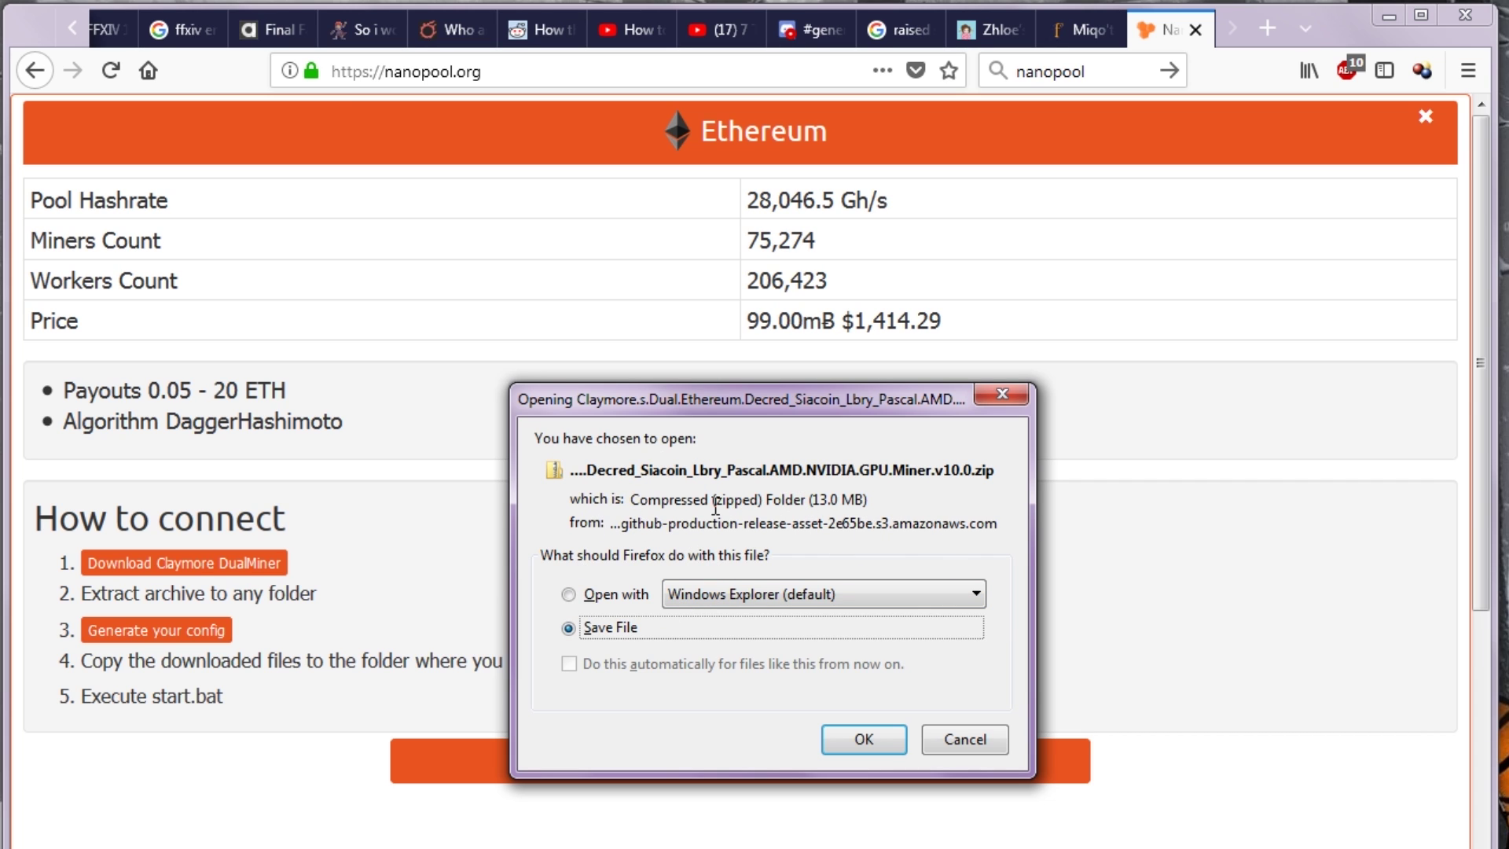
left_click(867, 739)
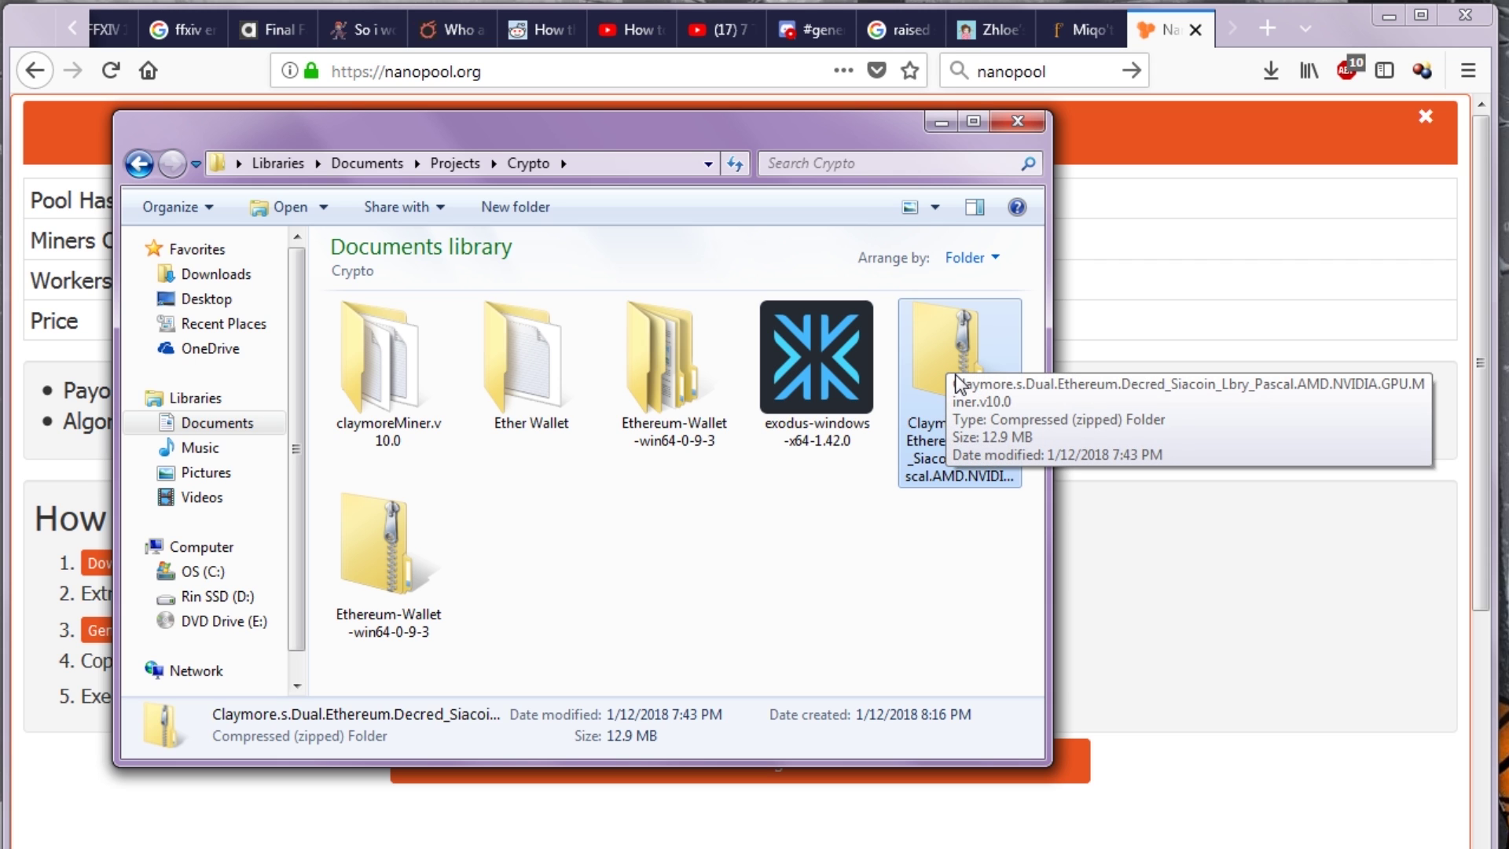
Extract the Claymore zip, show the new folder as Large icons, and select start_only_eth.
right_click(939, 375)
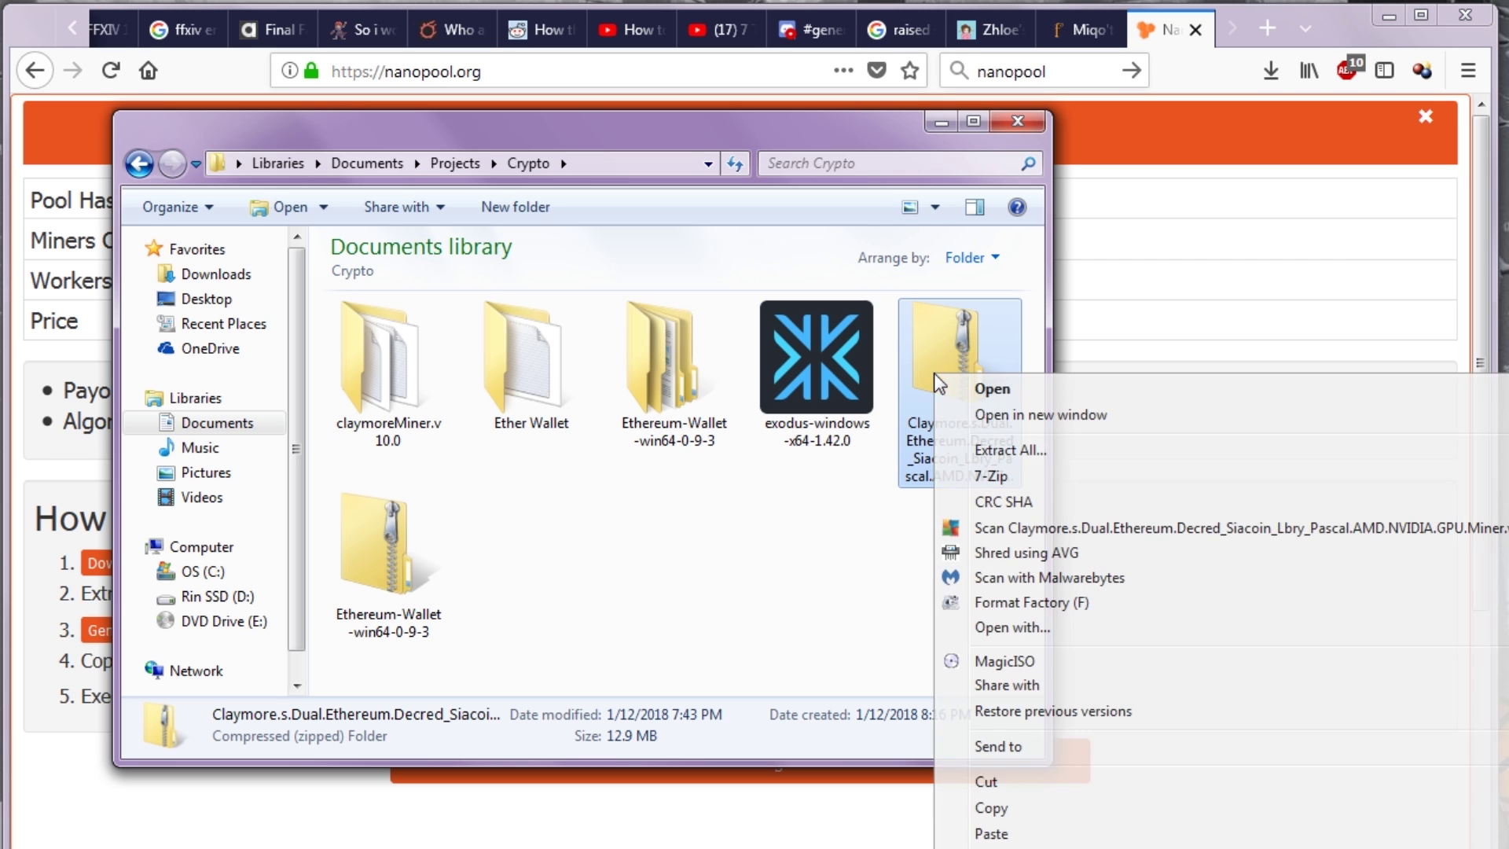
left_click(1009, 451)
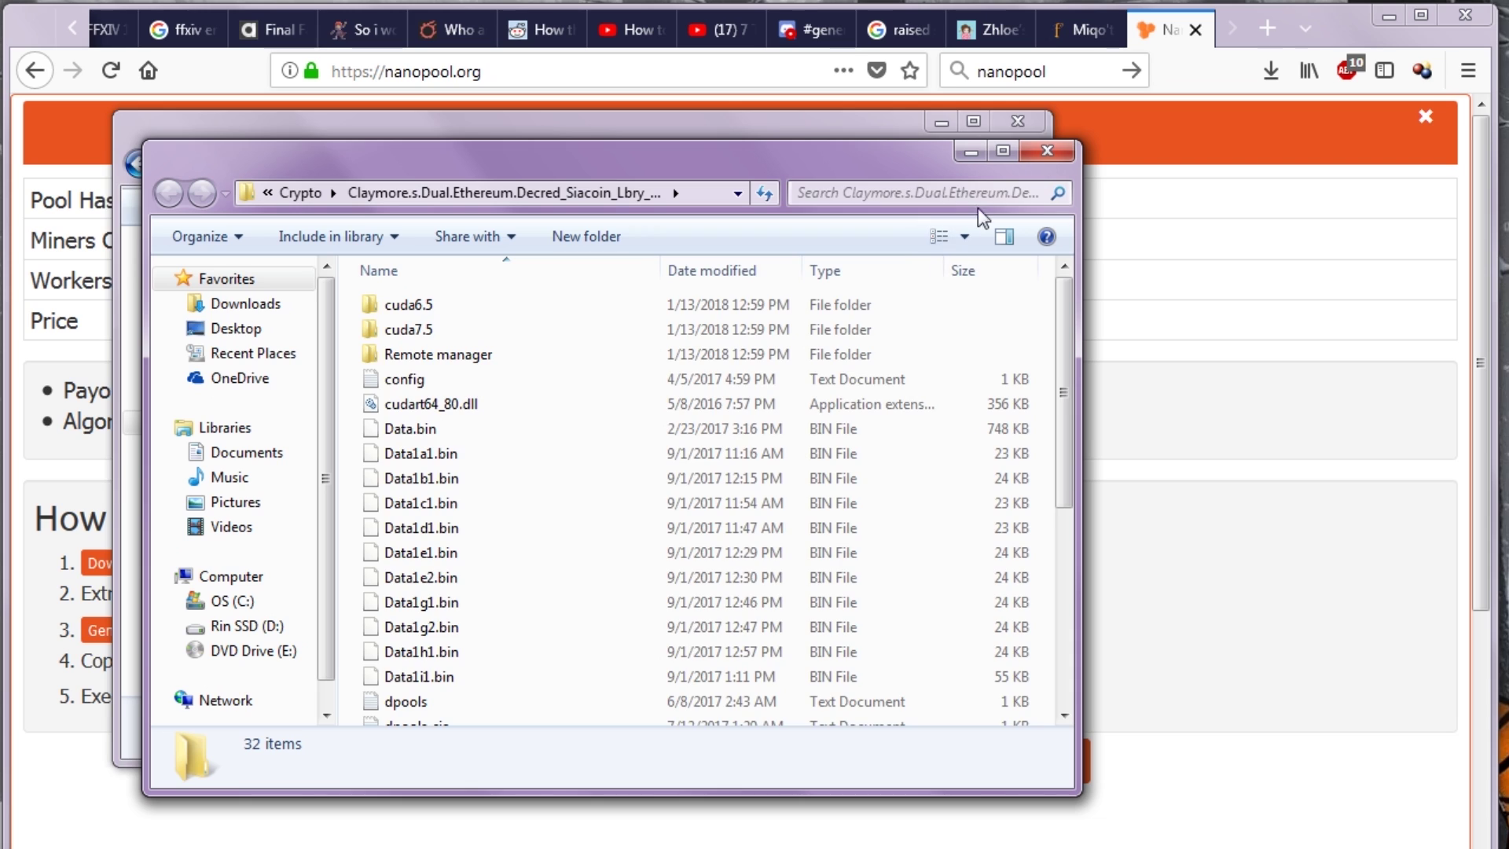
left_click(939, 235)
scroll(631, 423, "down", 5)
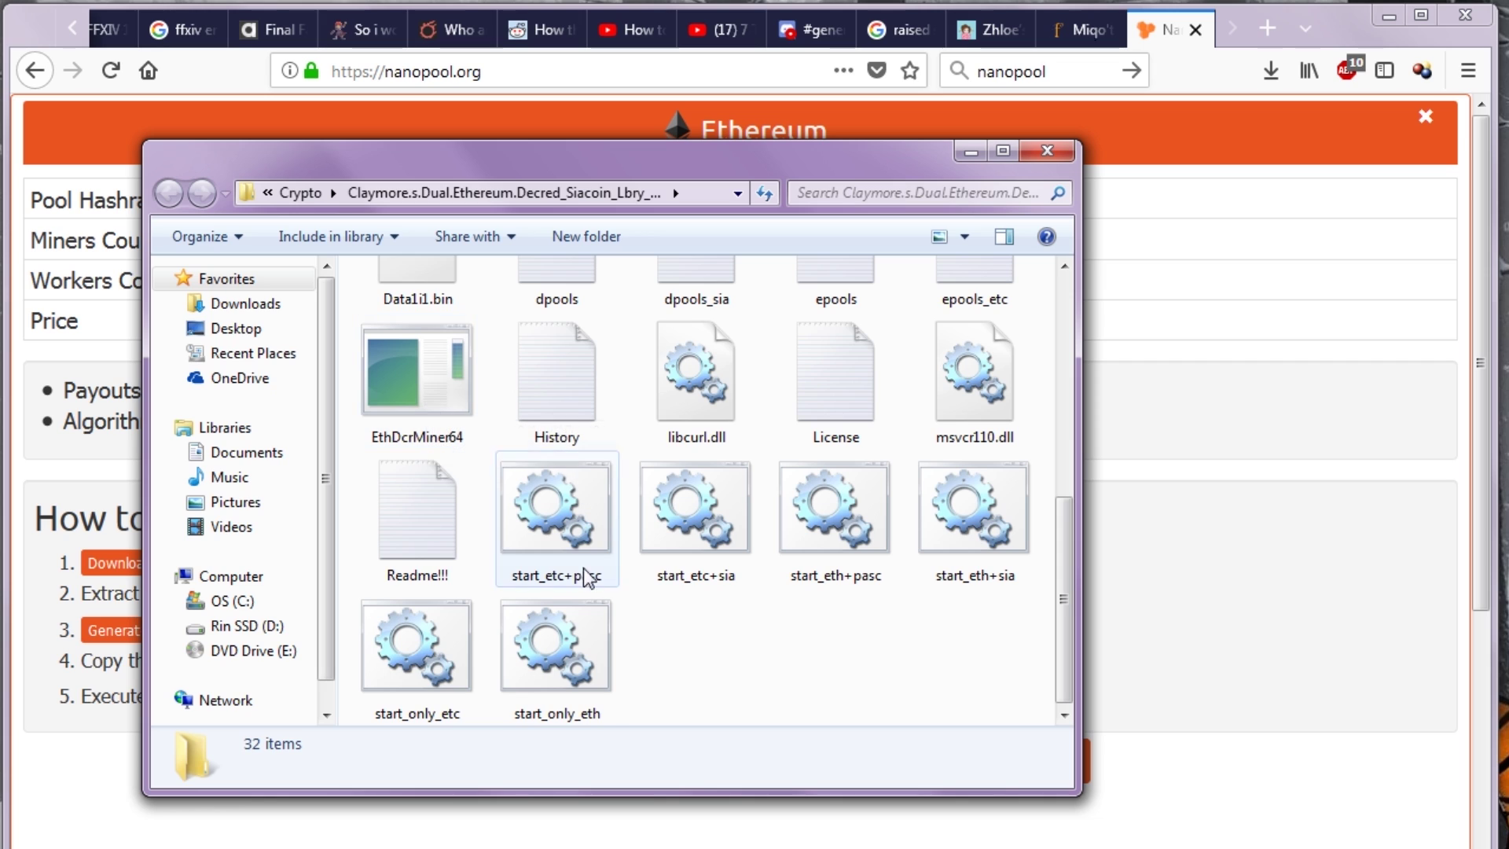
left_click(572, 660)
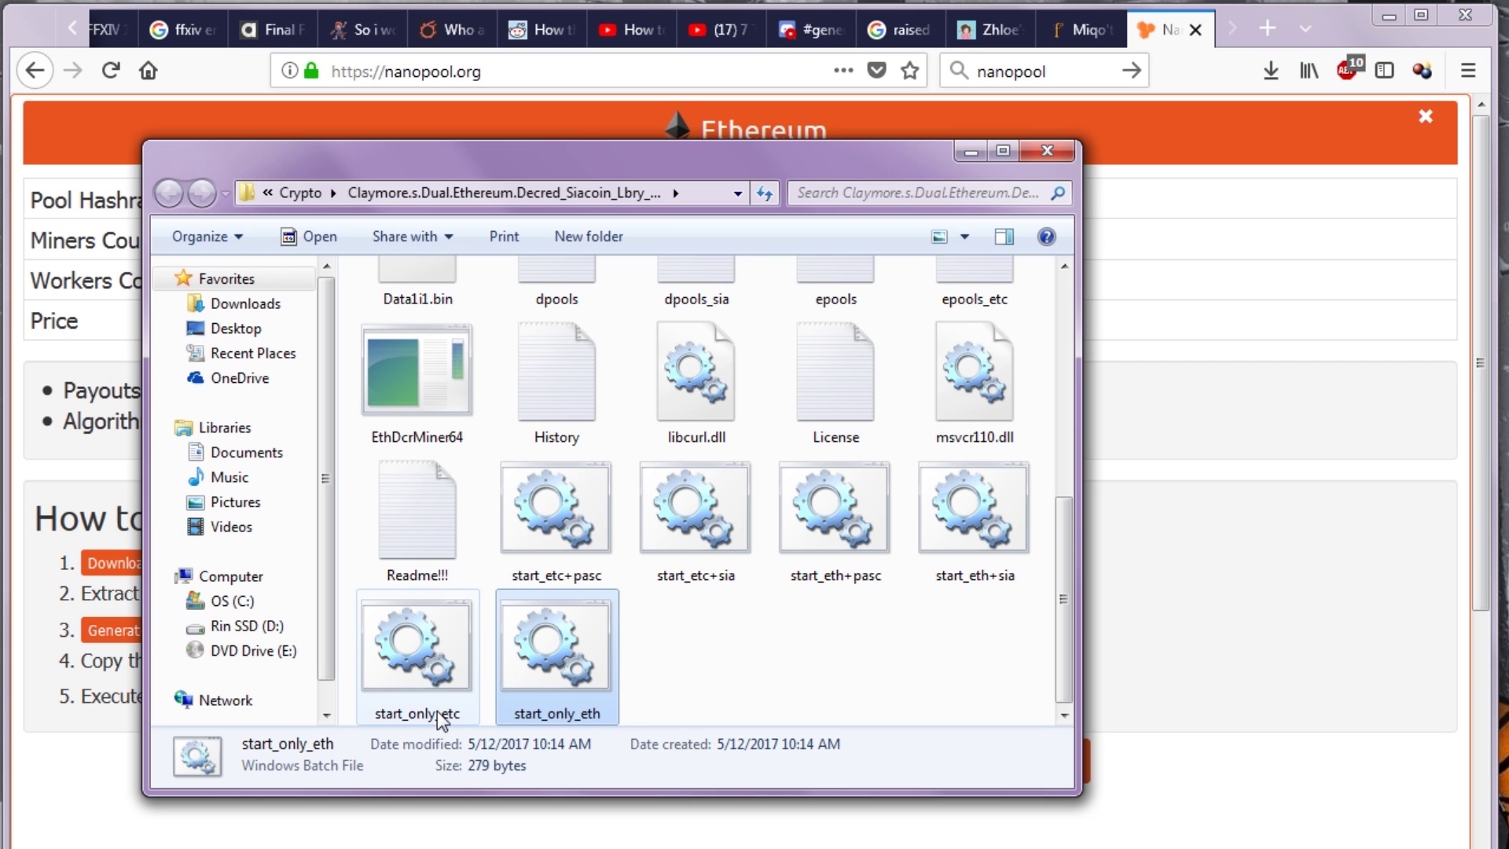
Load the start_only_eth batch file into Notepad and bring its editor into full view.
double_click(550, 691)
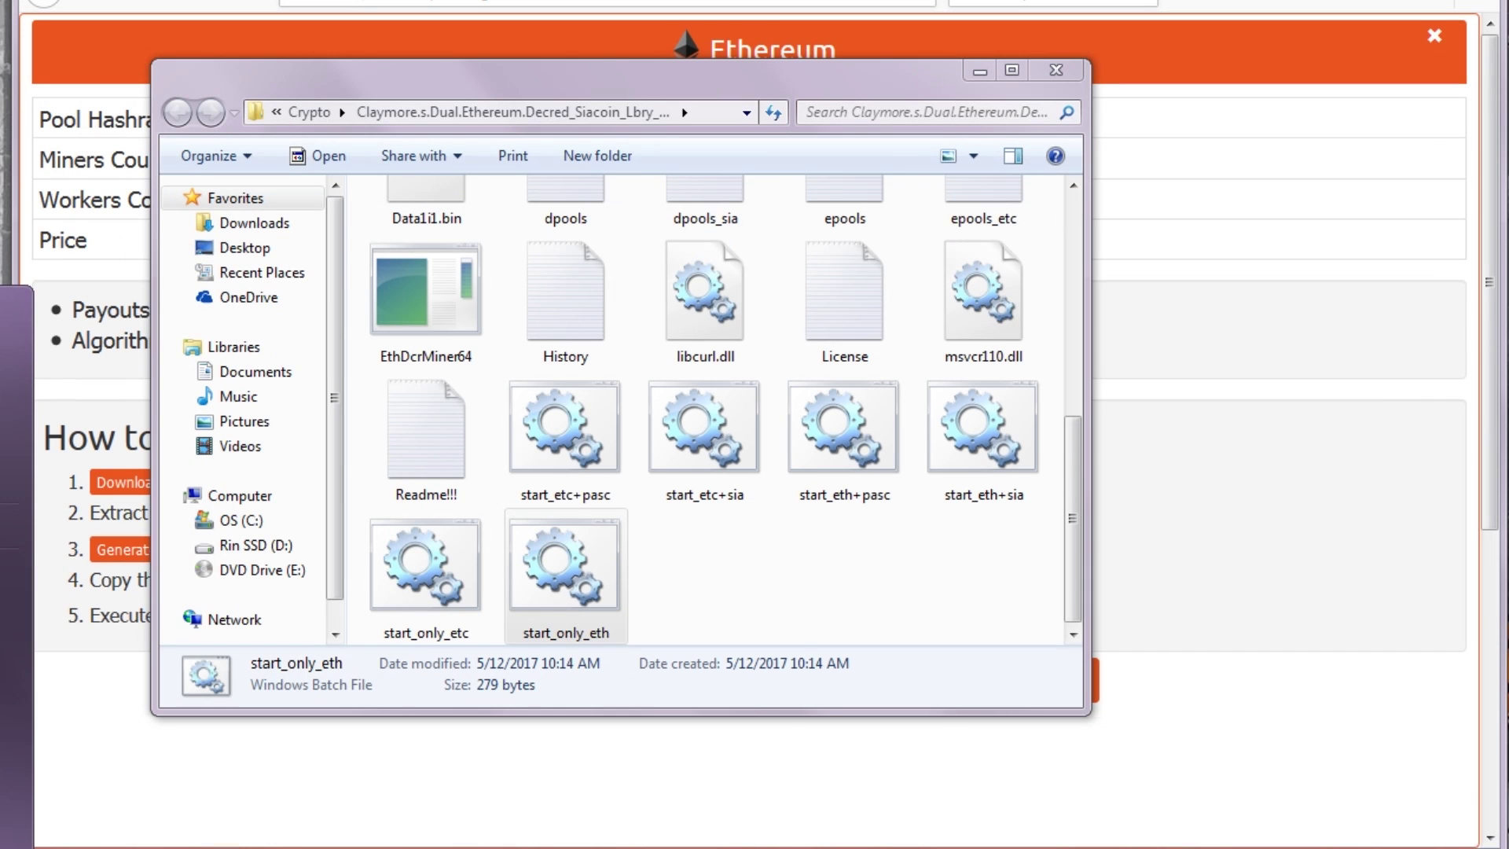
left_click_drag(457, 128, 1410, 140)
left_click(585, 578)
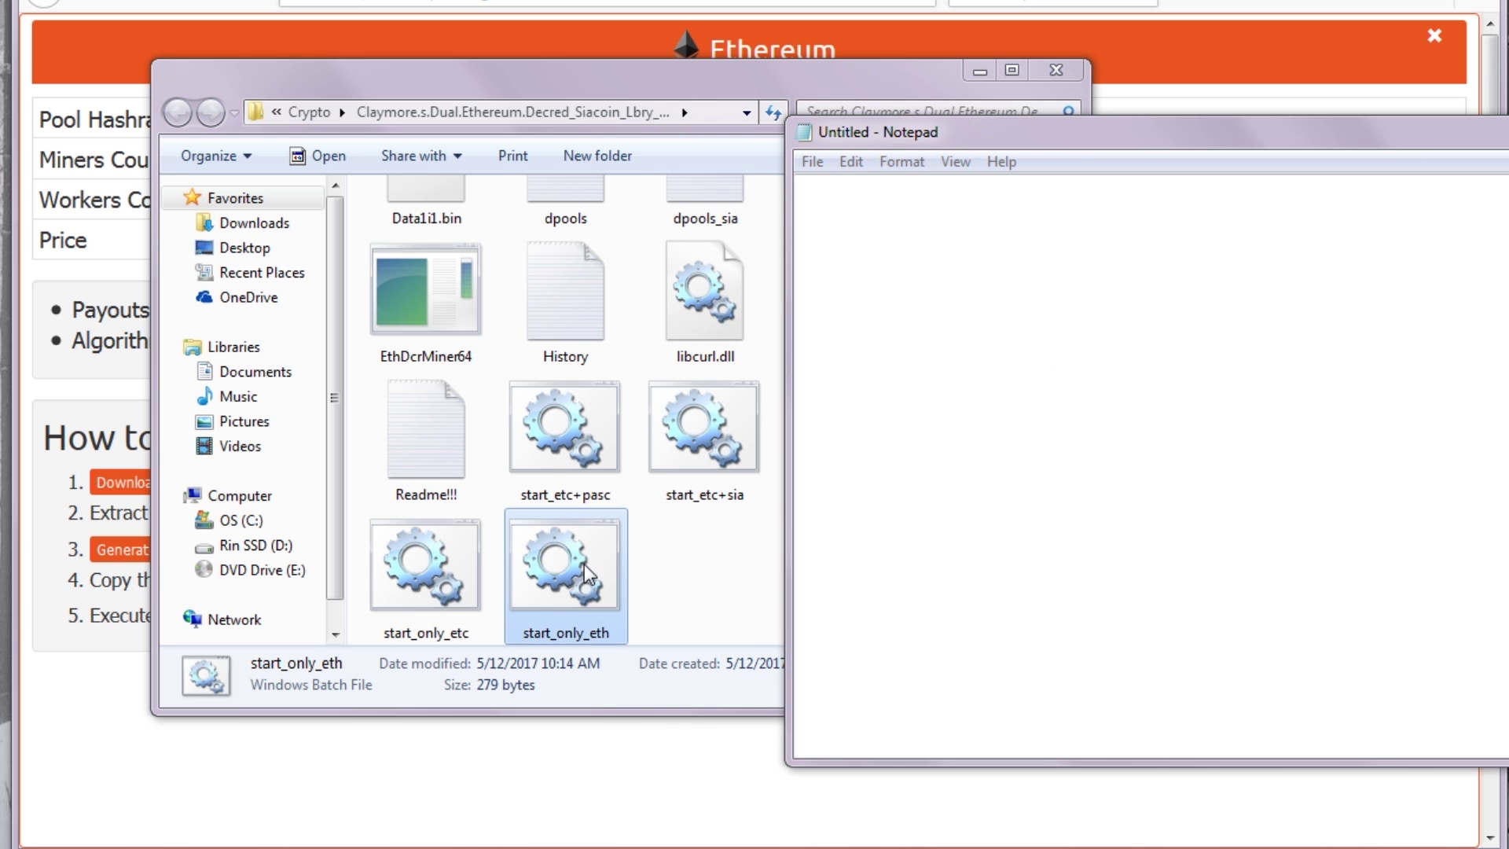
left_click_drag(586, 577, 1059, 378)
left_click_drag(1134, 141, 721, 212)
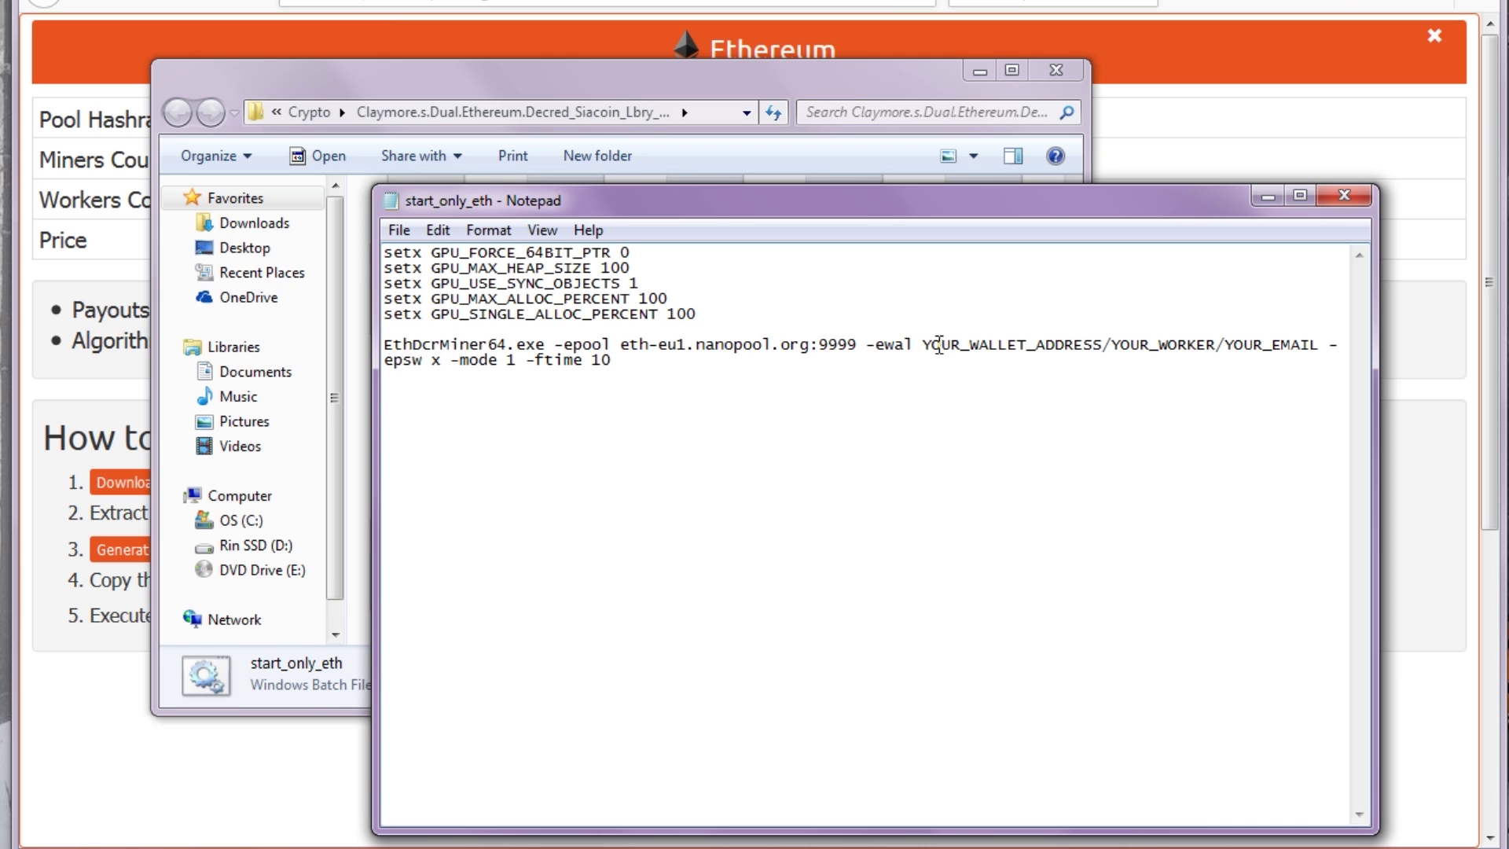
Paste the wallet address over YOUR_WALLET_ADDRESS and replace YOUR_WORKER with Optiplex01.
left_click_drag(921, 346, 1101, 346)
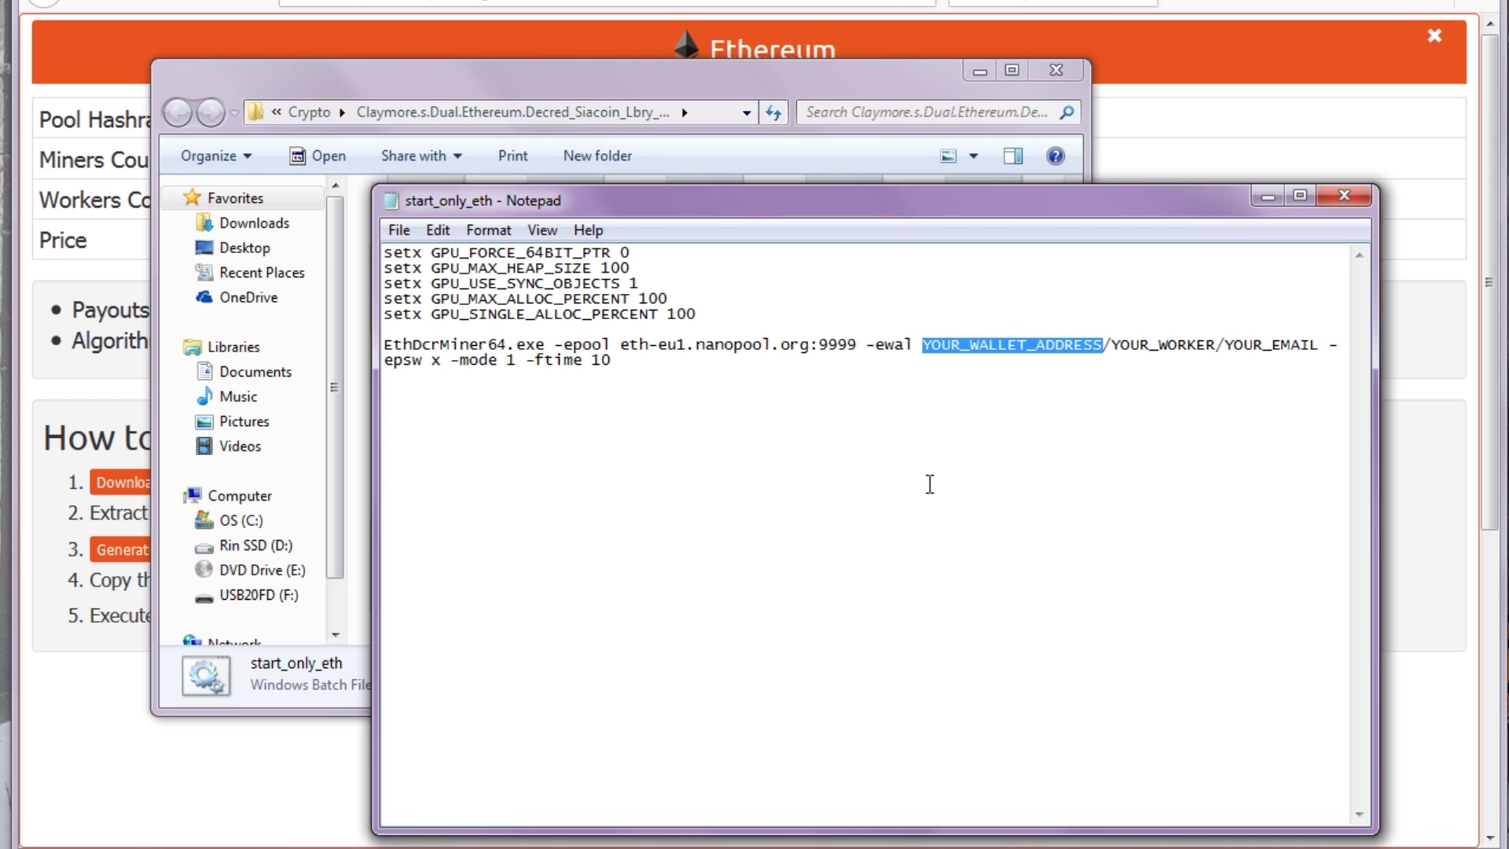
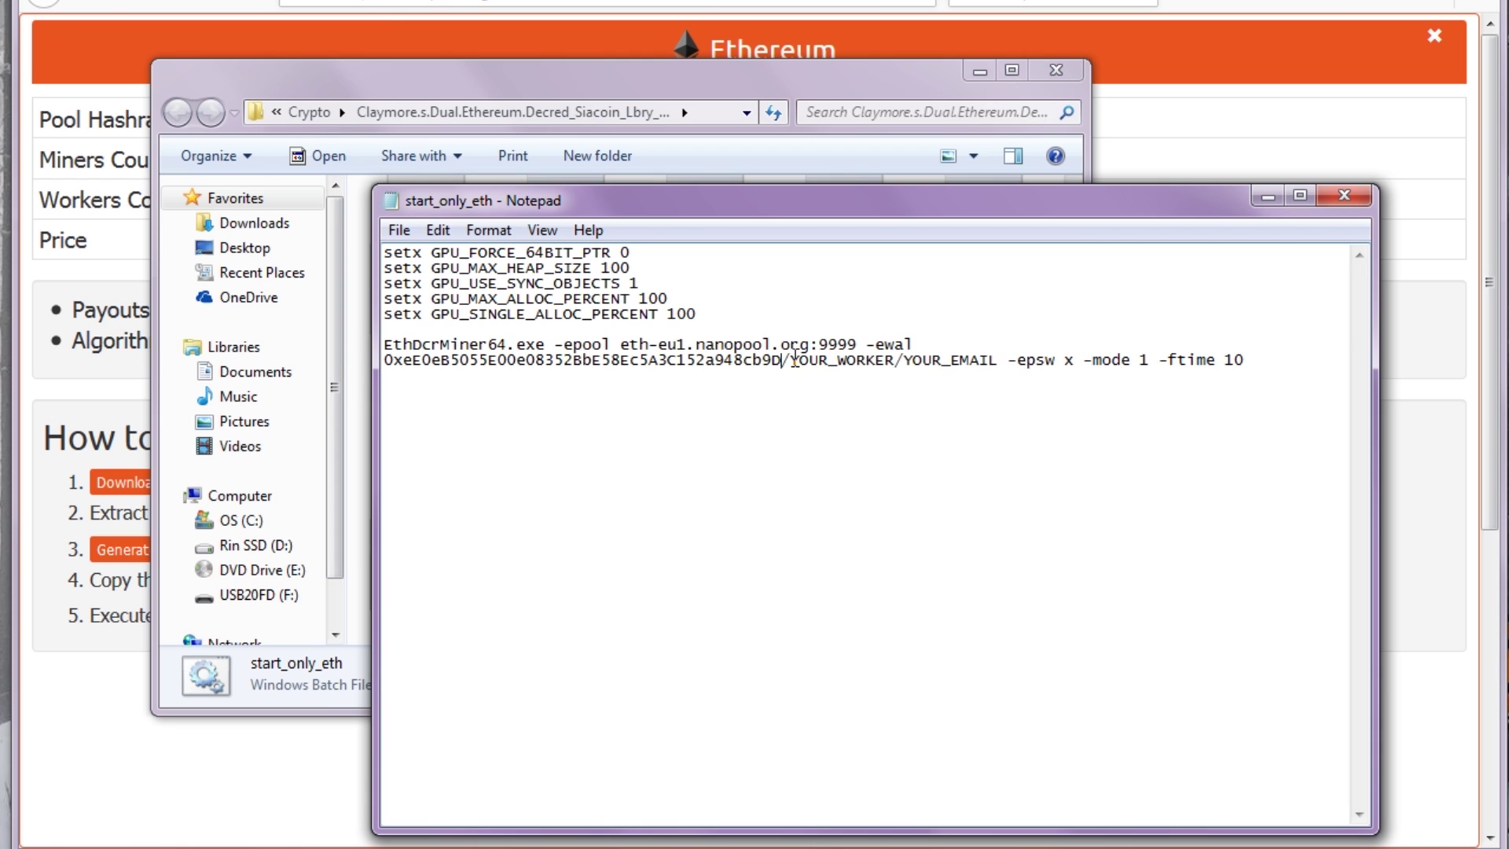
left_click_drag(790, 360, 896, 362)
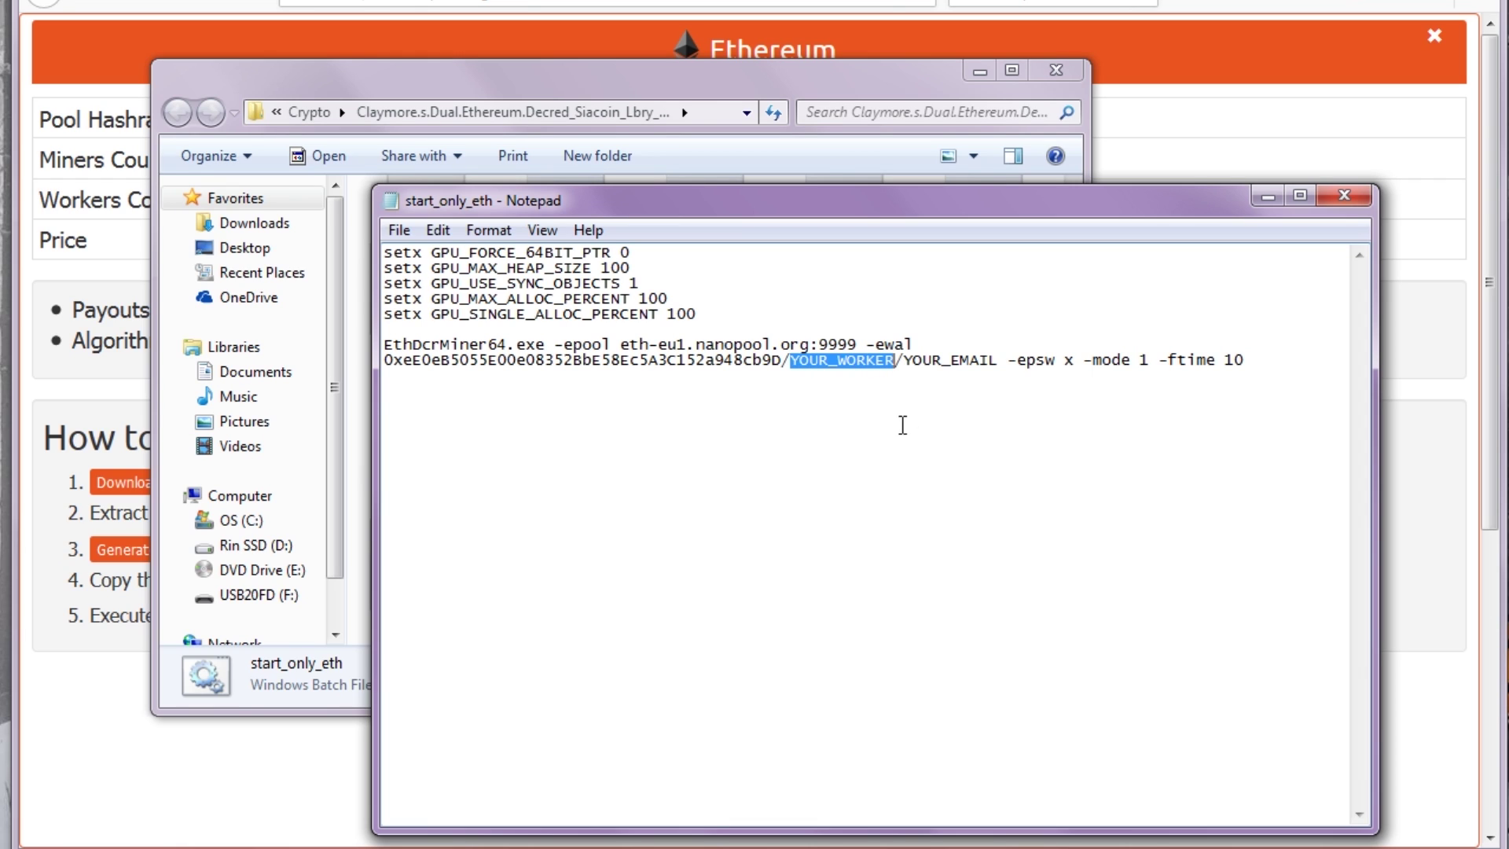
type("Optiplex0")
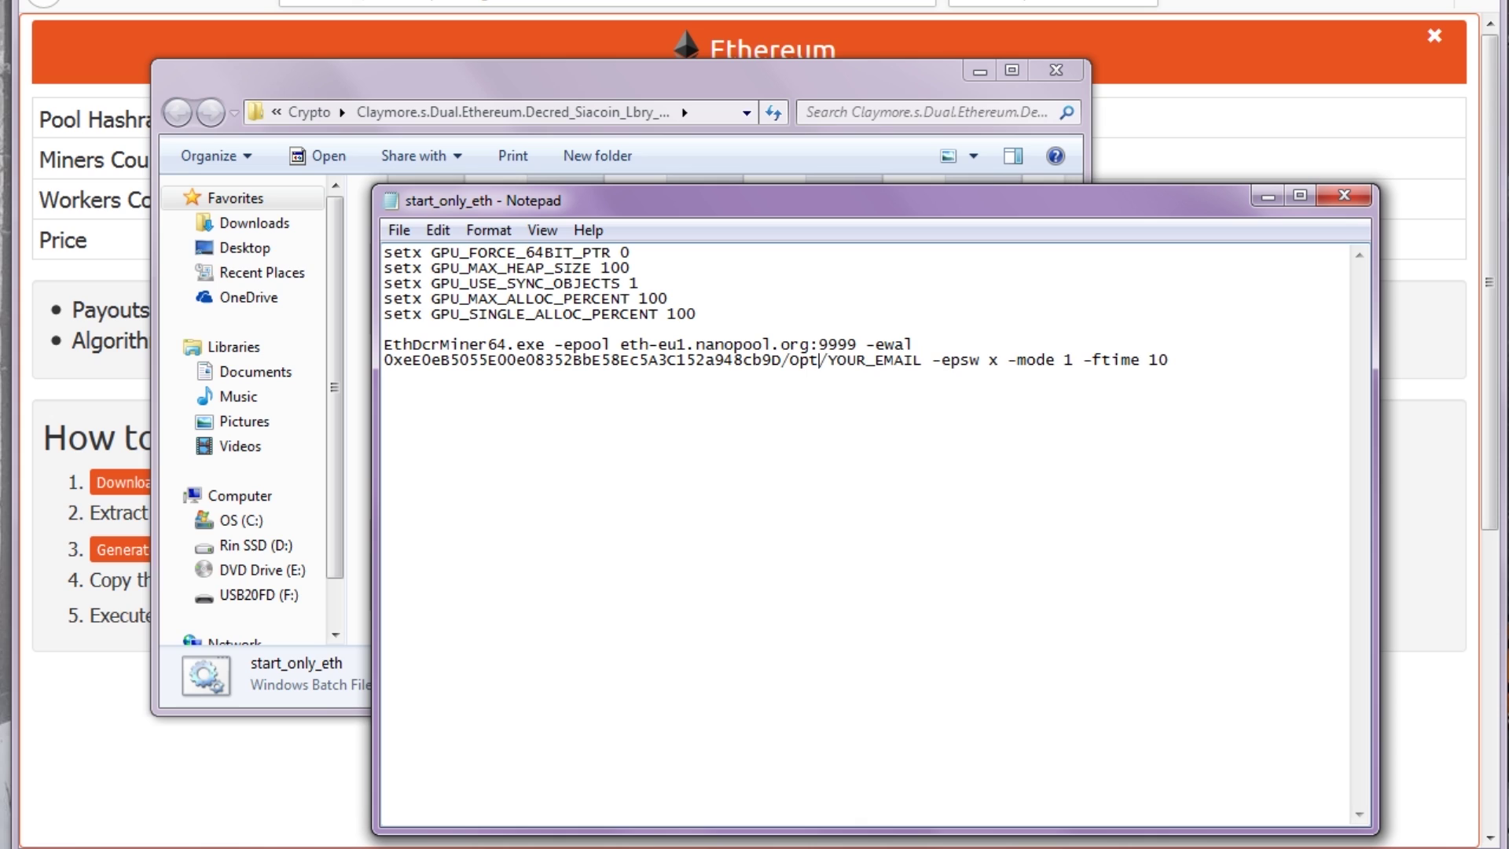
type("1")
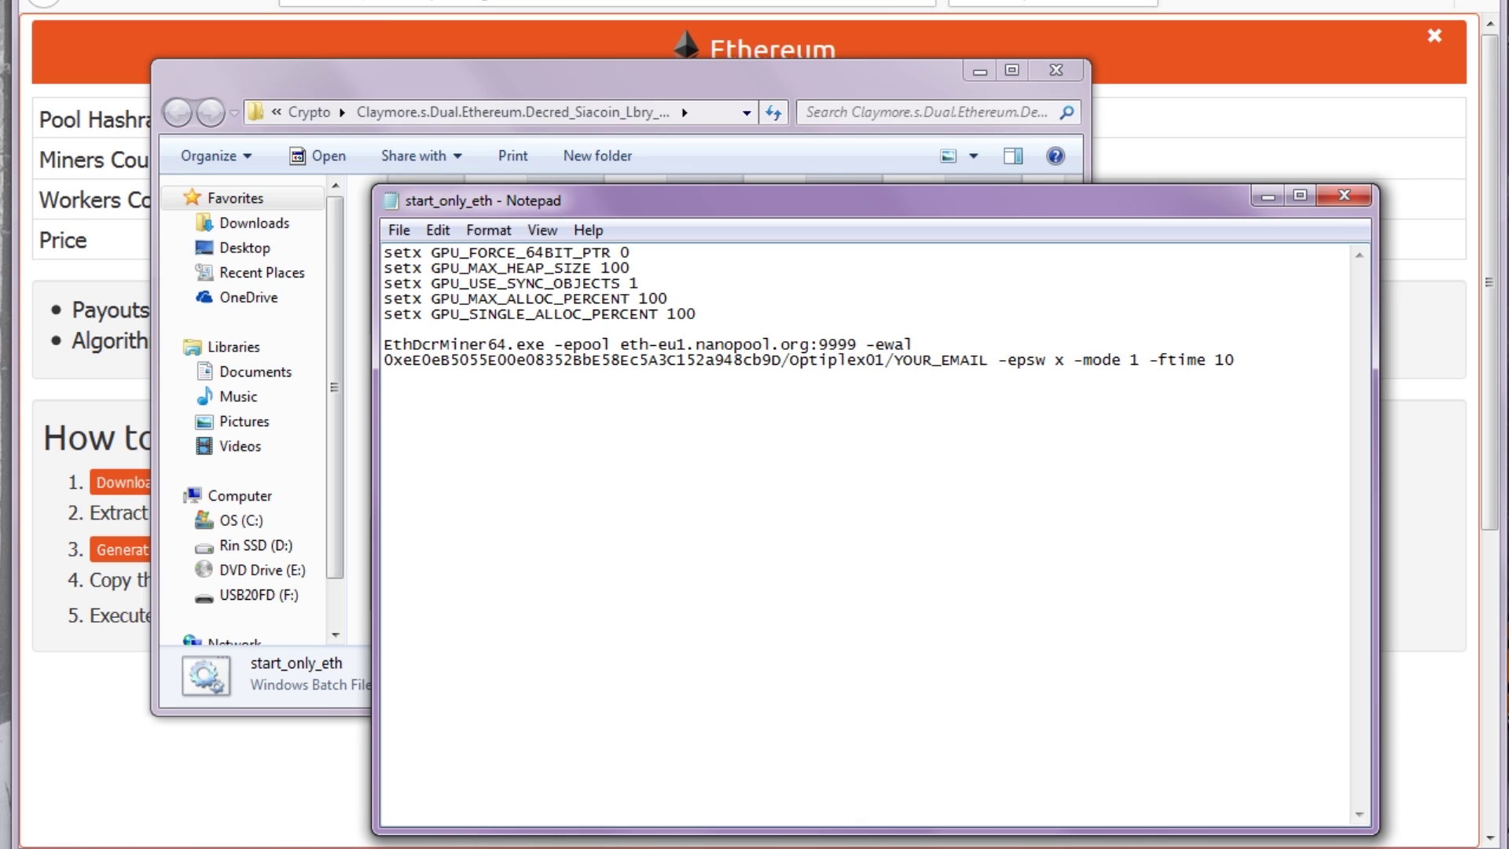
left_click_drag(893, 360, 989, 363)
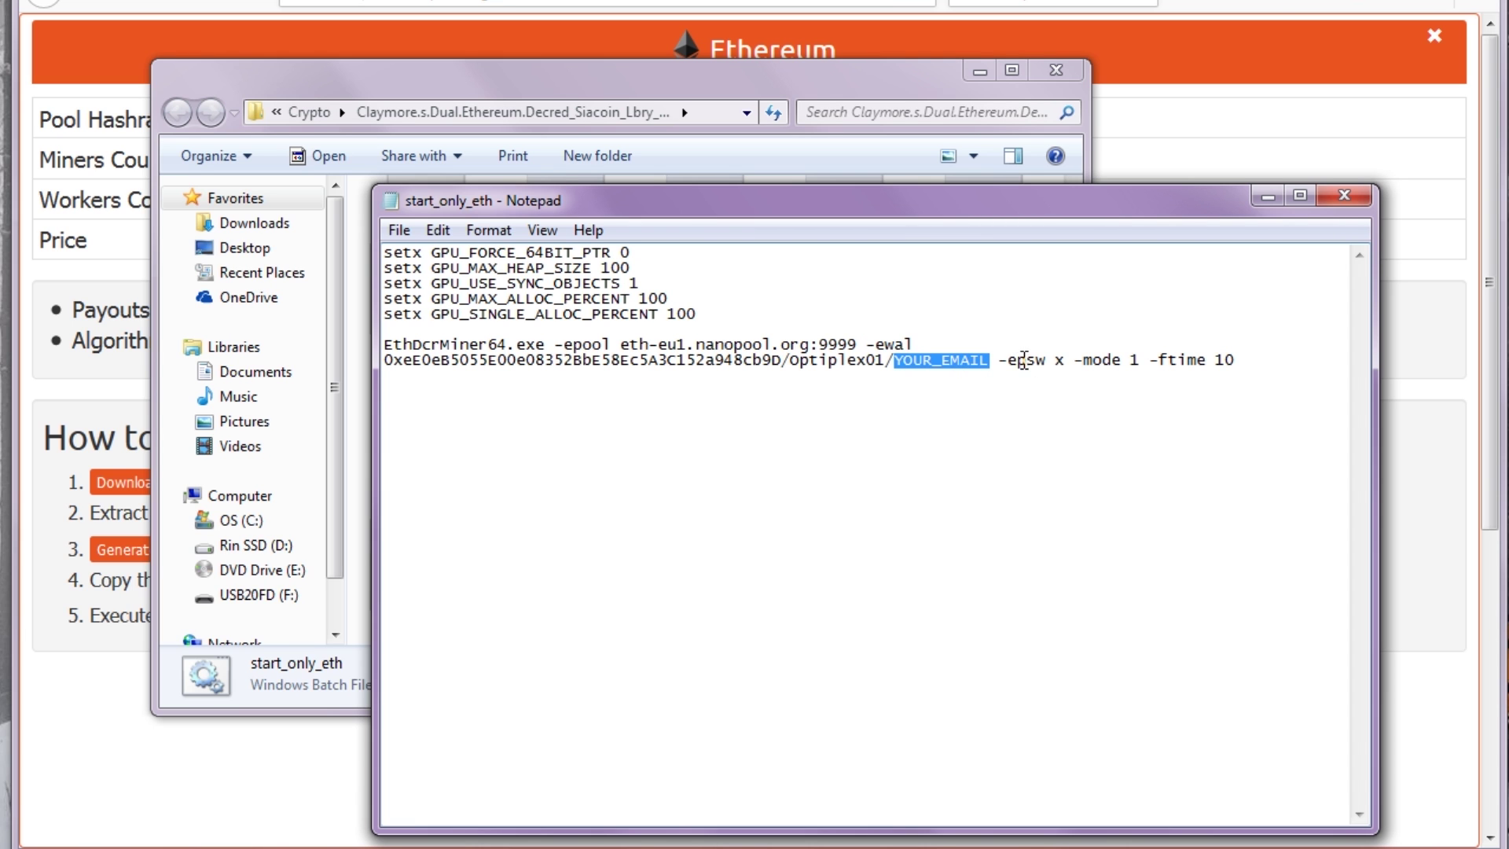
left_click_drag(704, 83, 267, 14)
Search the miner's Readme!!! file for the epsw option.
double_click(169, 334)
left_click(94, 147)
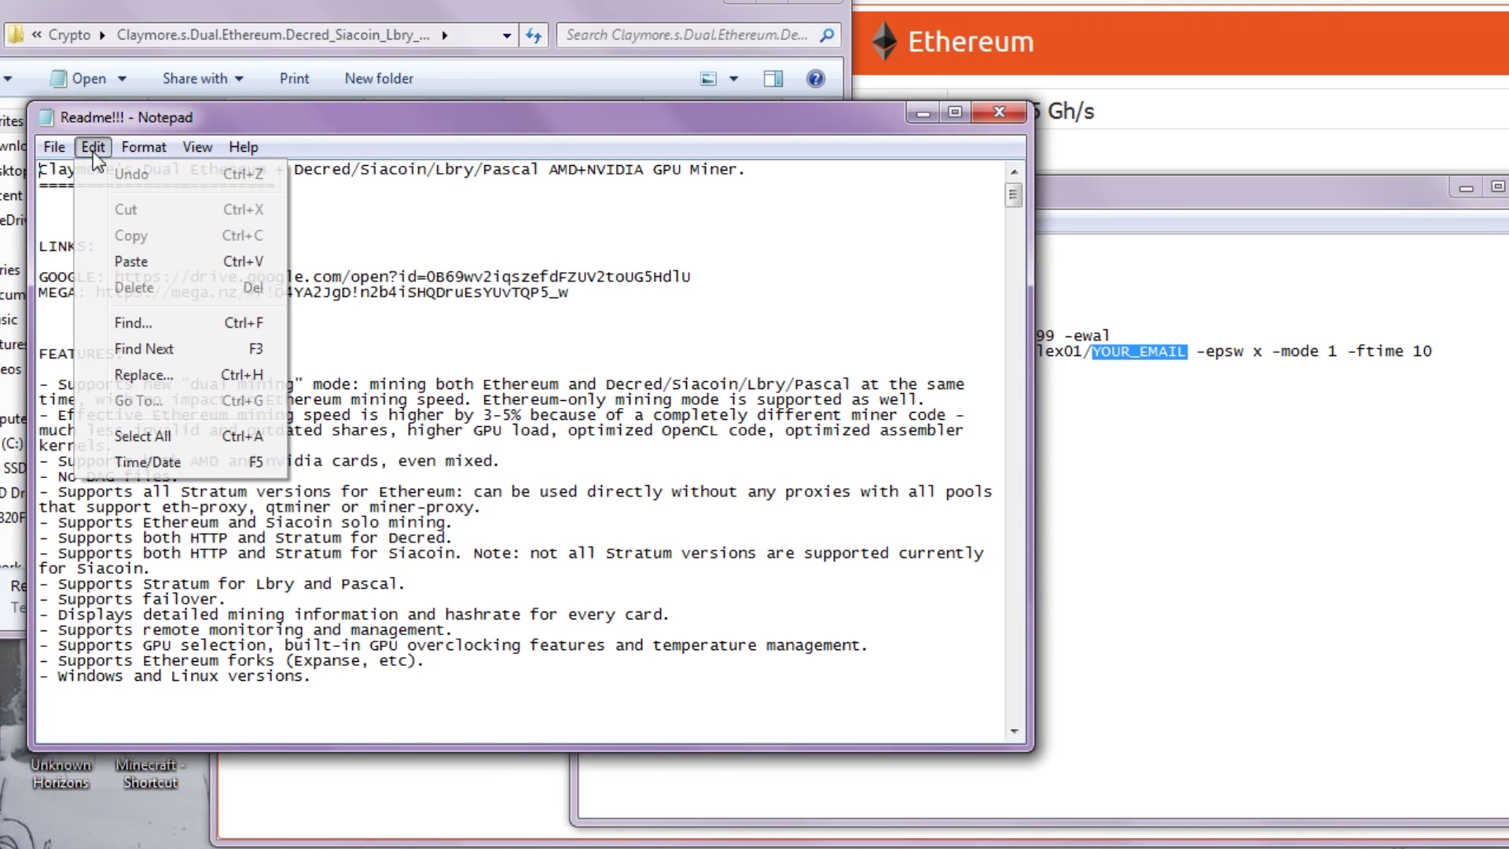
left_click(137, 324)
type("epsw")
key("Return")
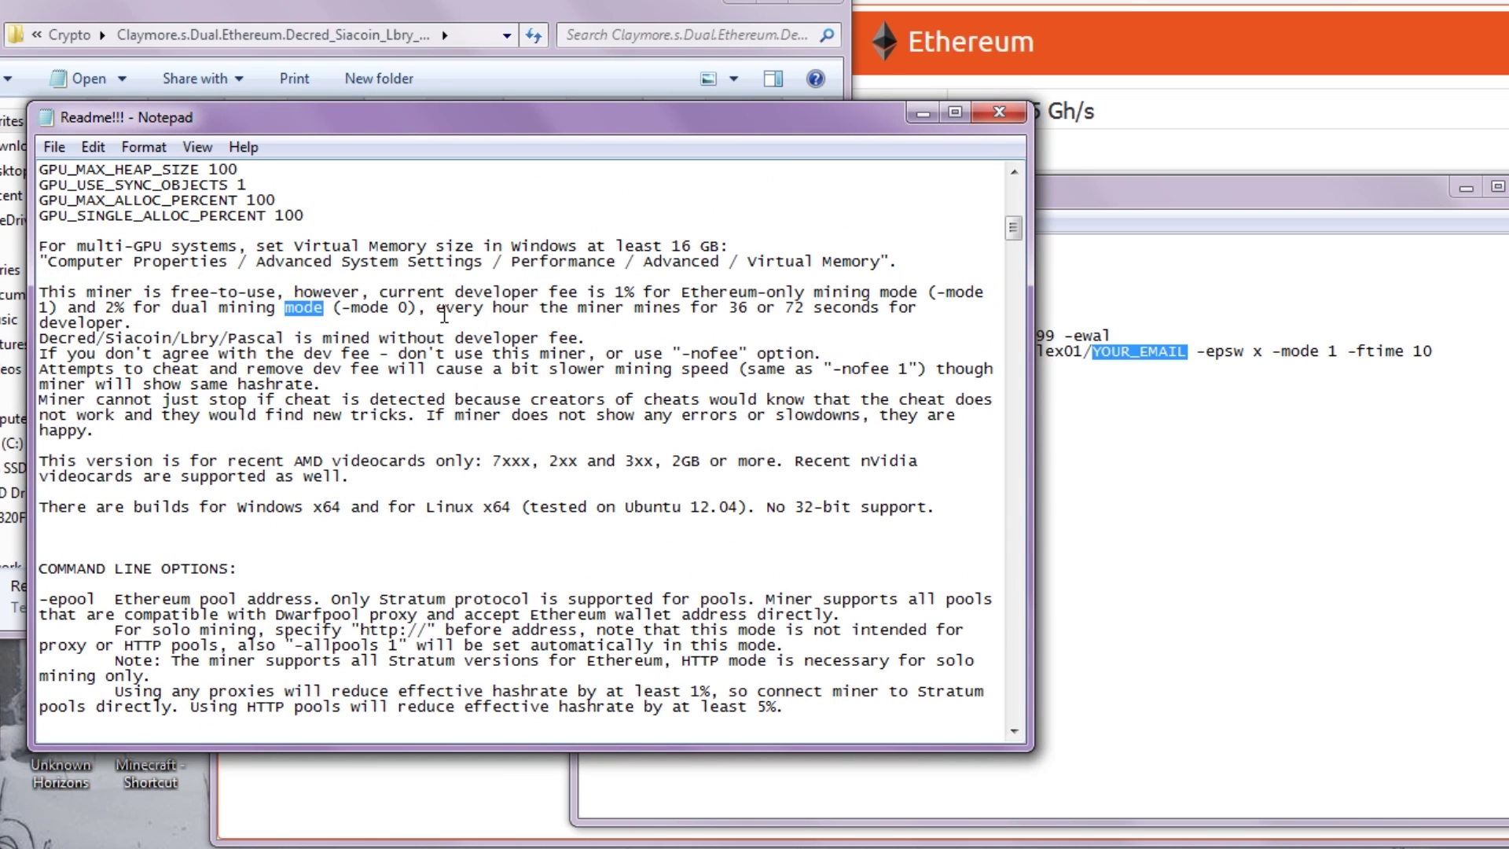
Save the edited start_only_eth batch file.
left_click(1296, 349)
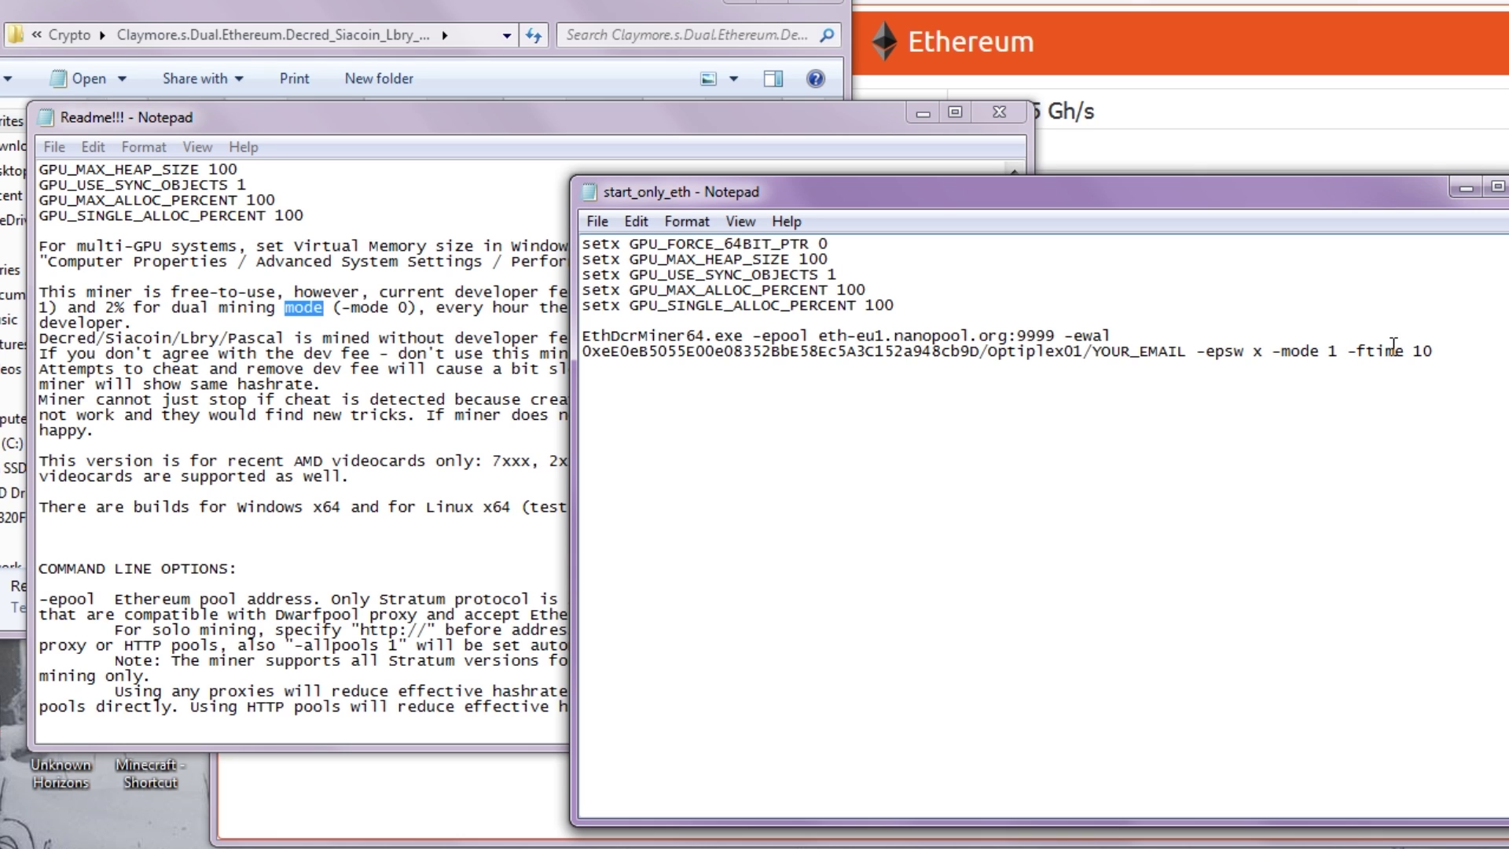
left_click(597, 226)
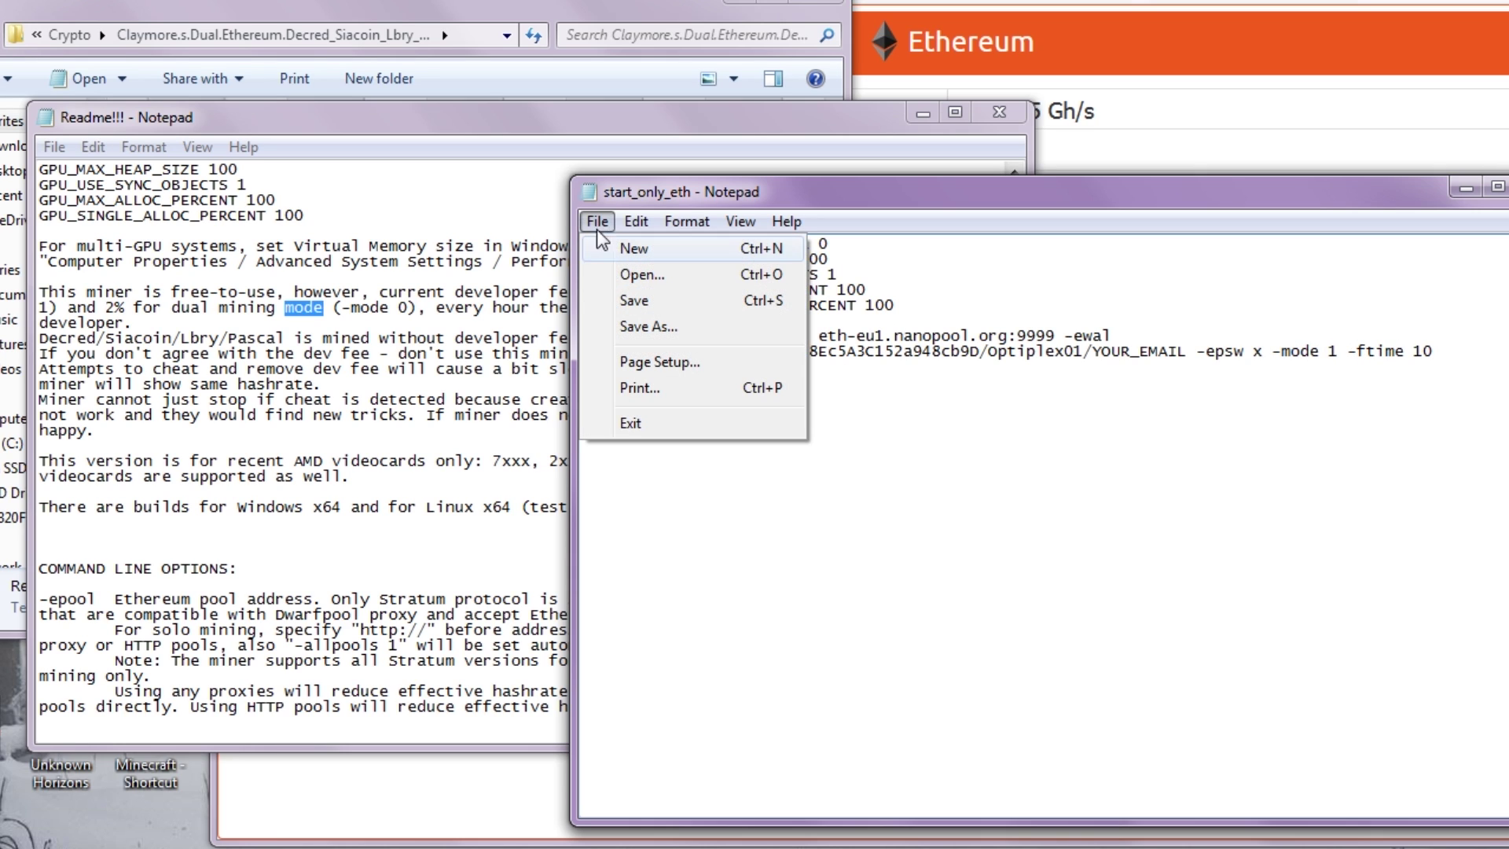
left_click(635, 300)
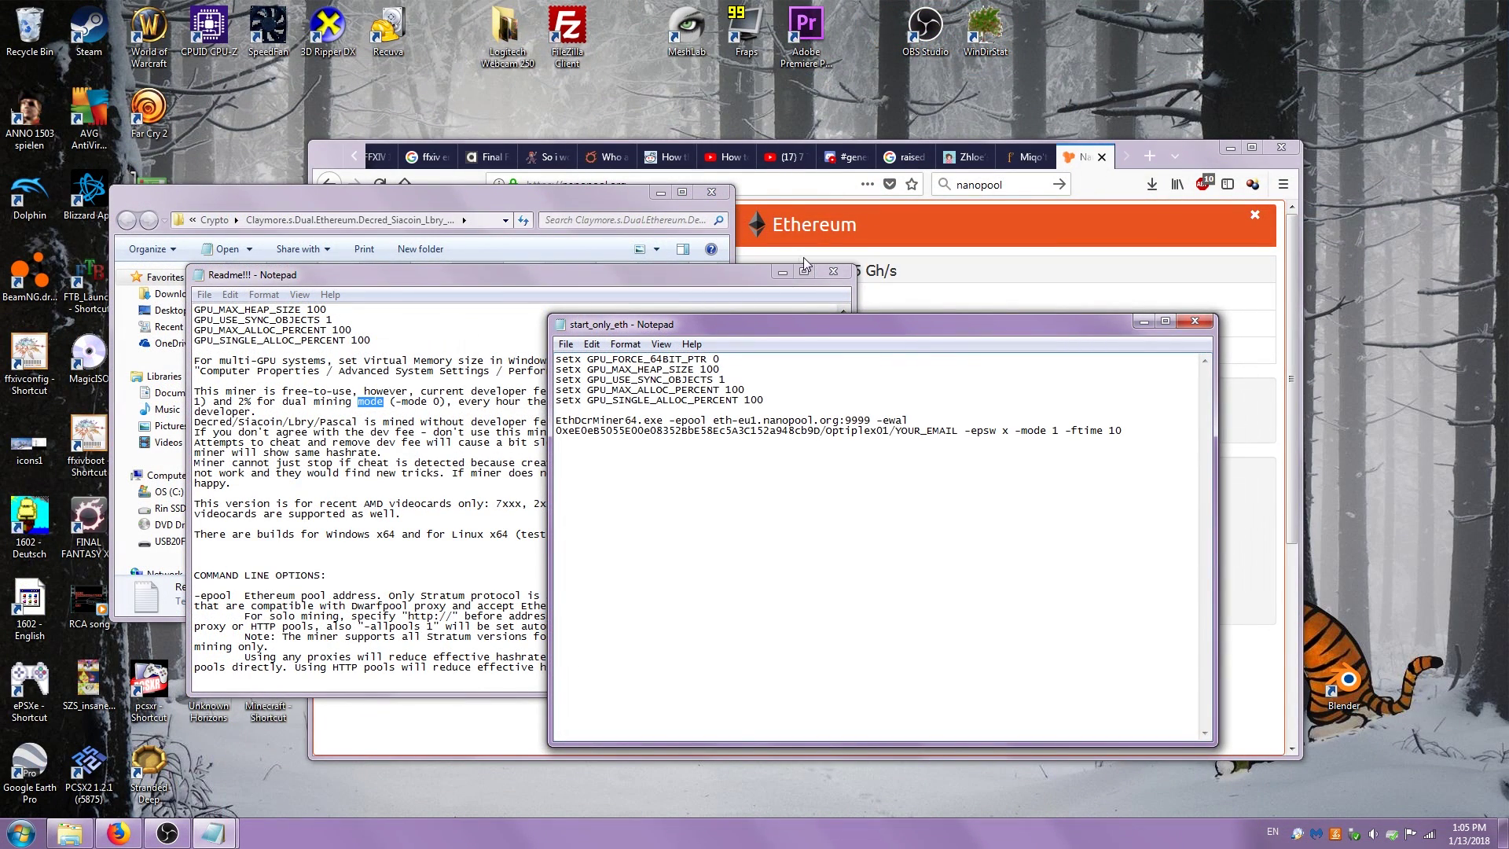
Close the Readme and editor, launch start_only_eth, and centre the miner console.
left_click(833, 271)
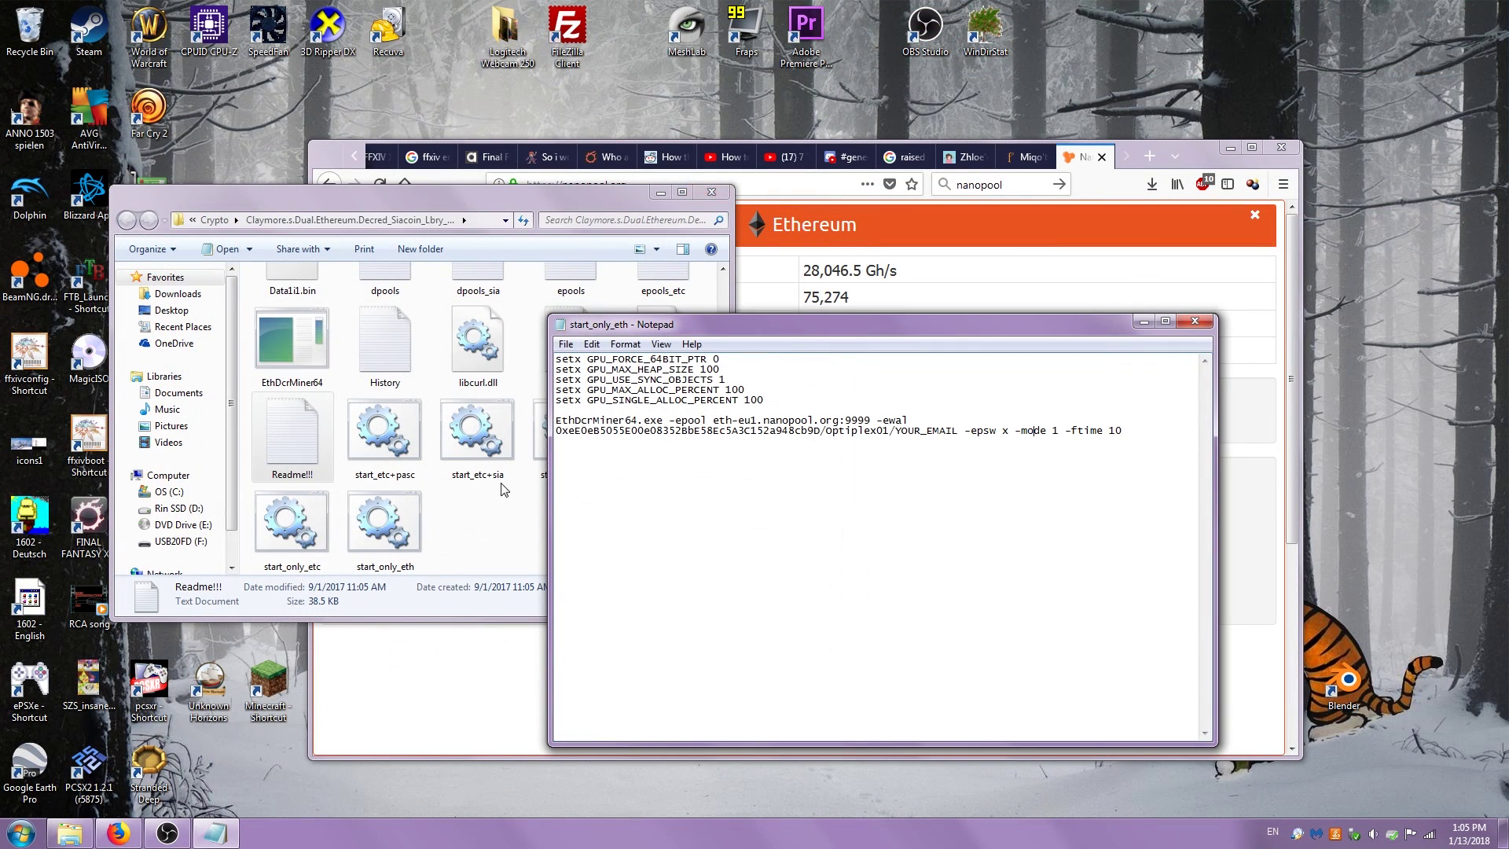
left_click(437, 562)
left_click(1202, 322)
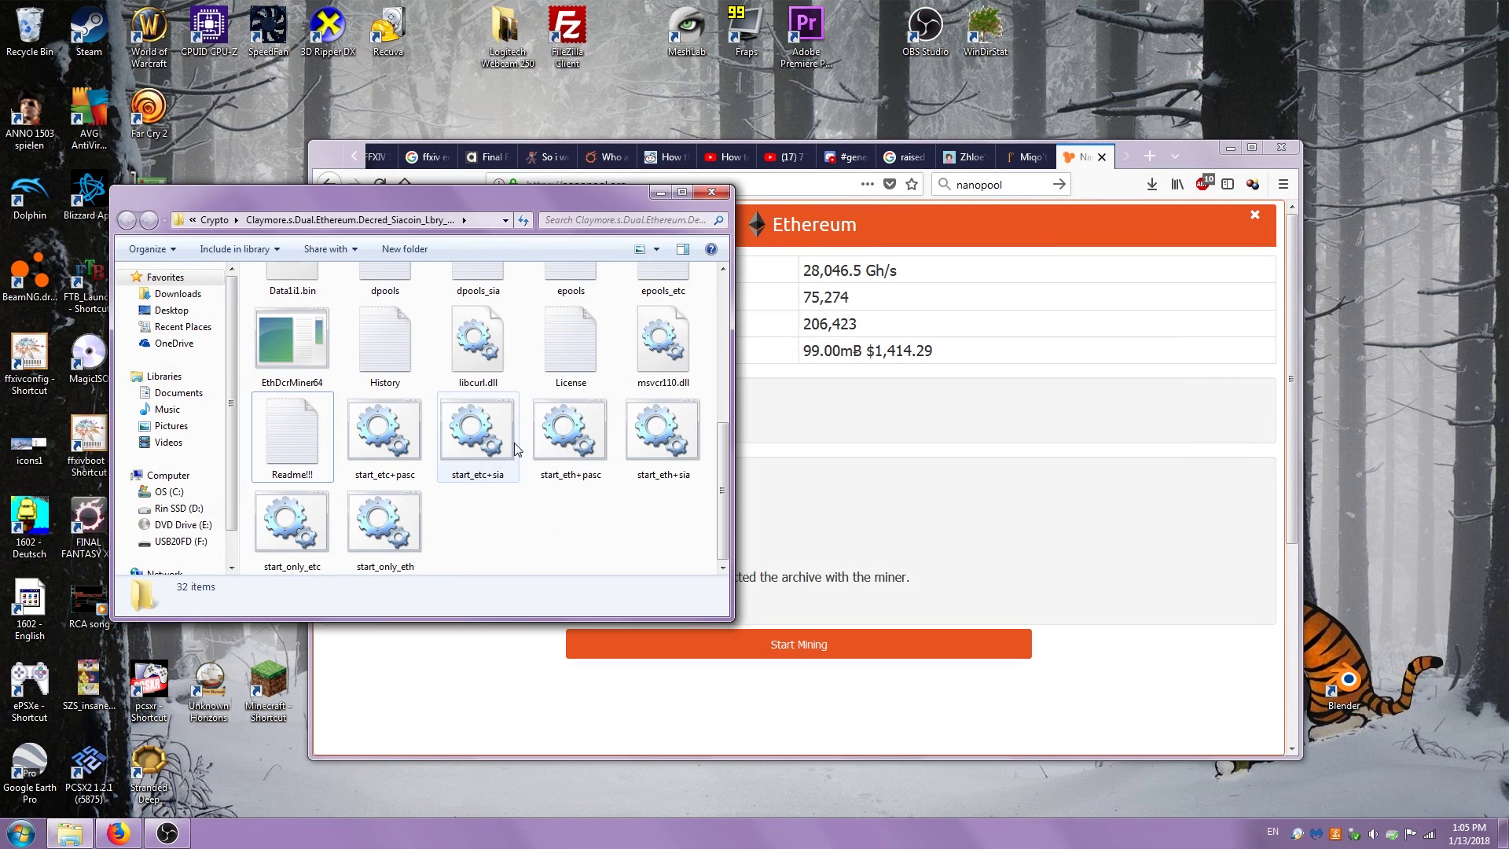
double_click(384, 523)
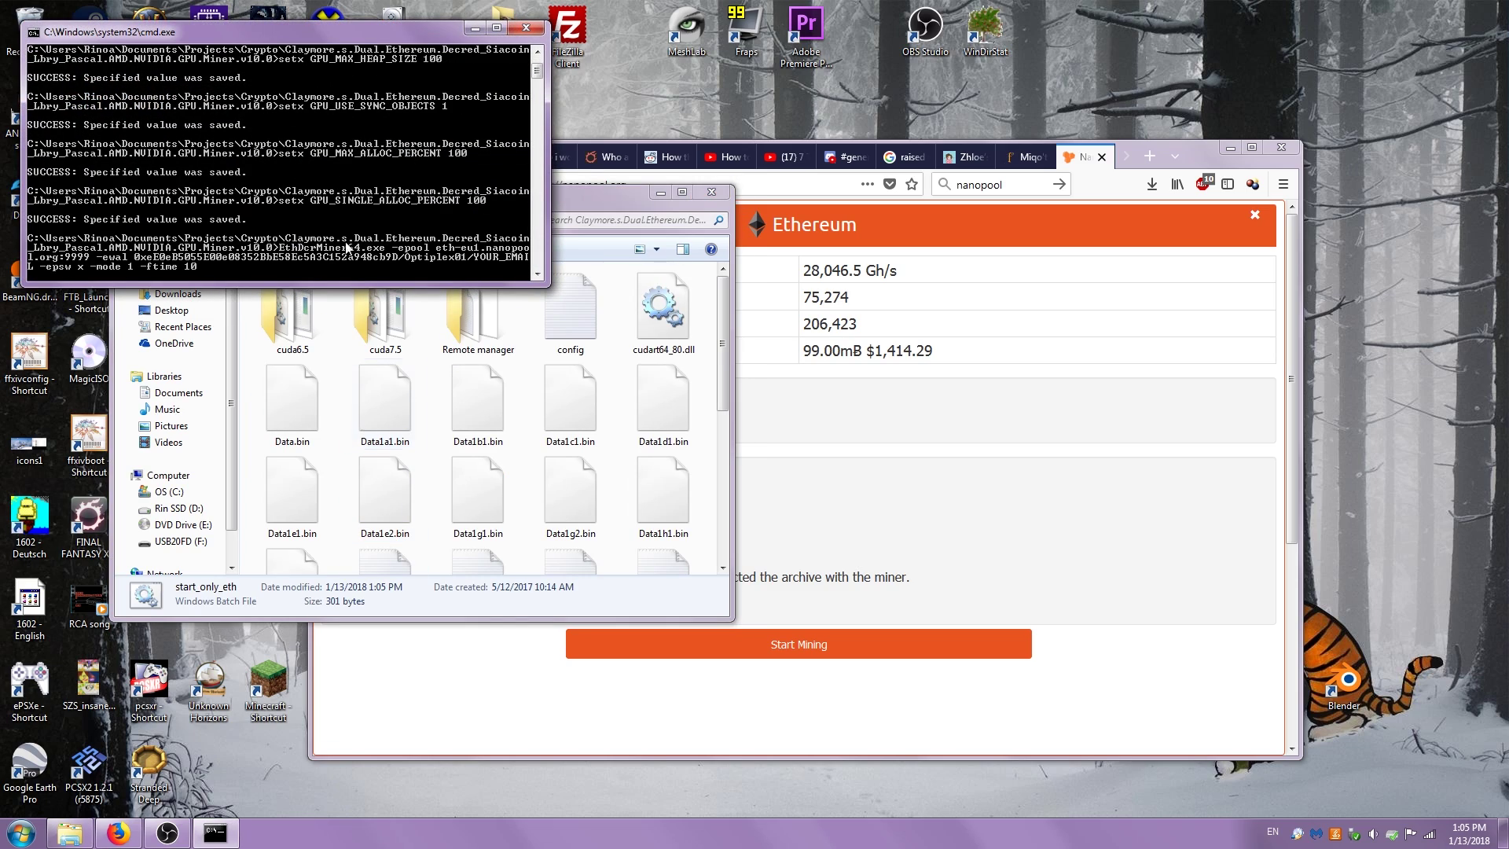
left_click_drag(356, 35, 775, 253)
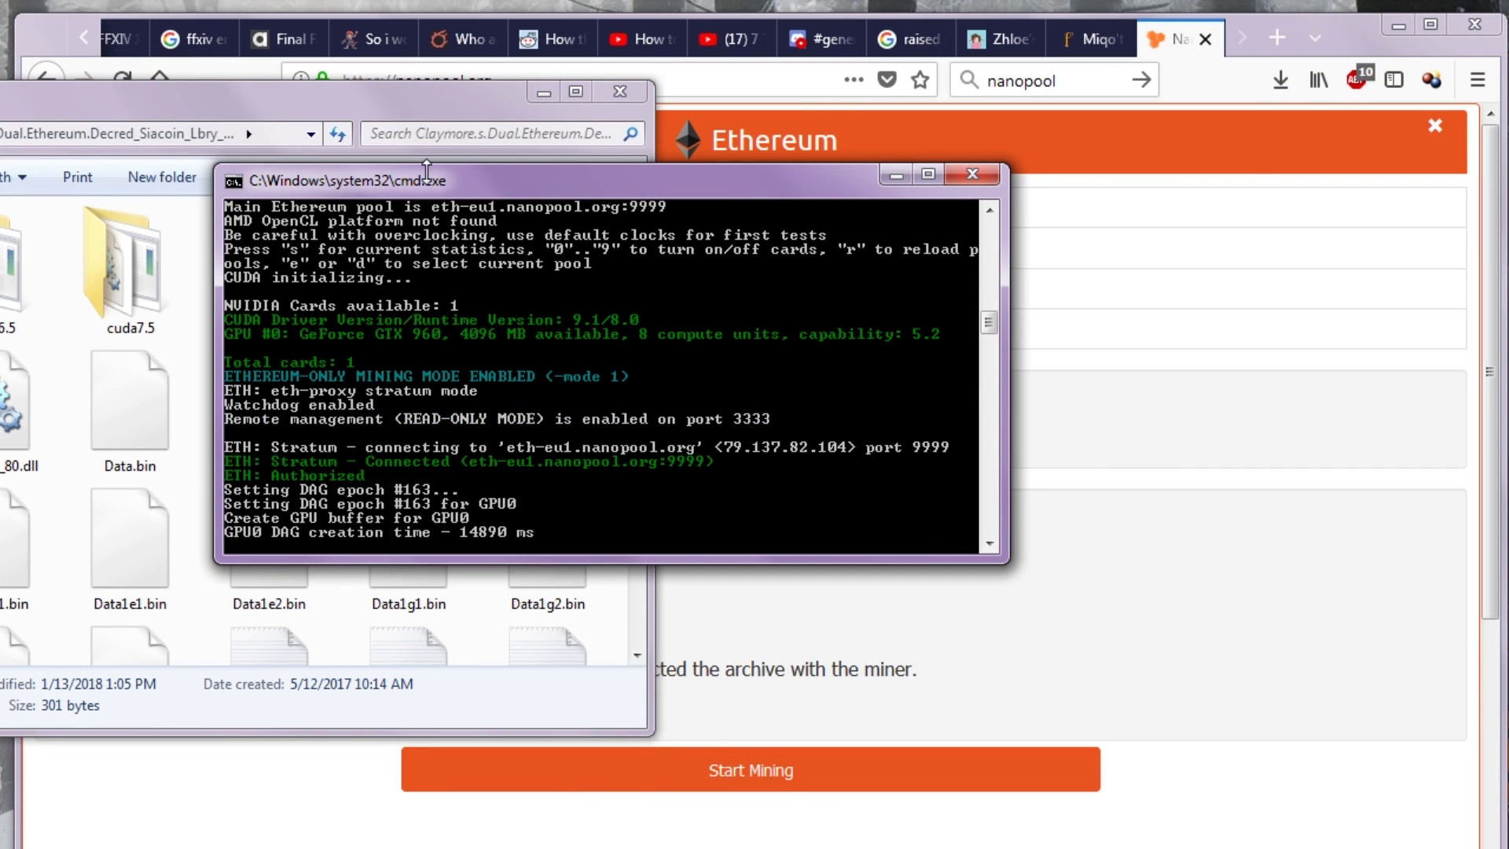
Move the miner console aside while it hashes at about 5.5 Mh/s.
left_click_drag(426, 170, 783, 170)
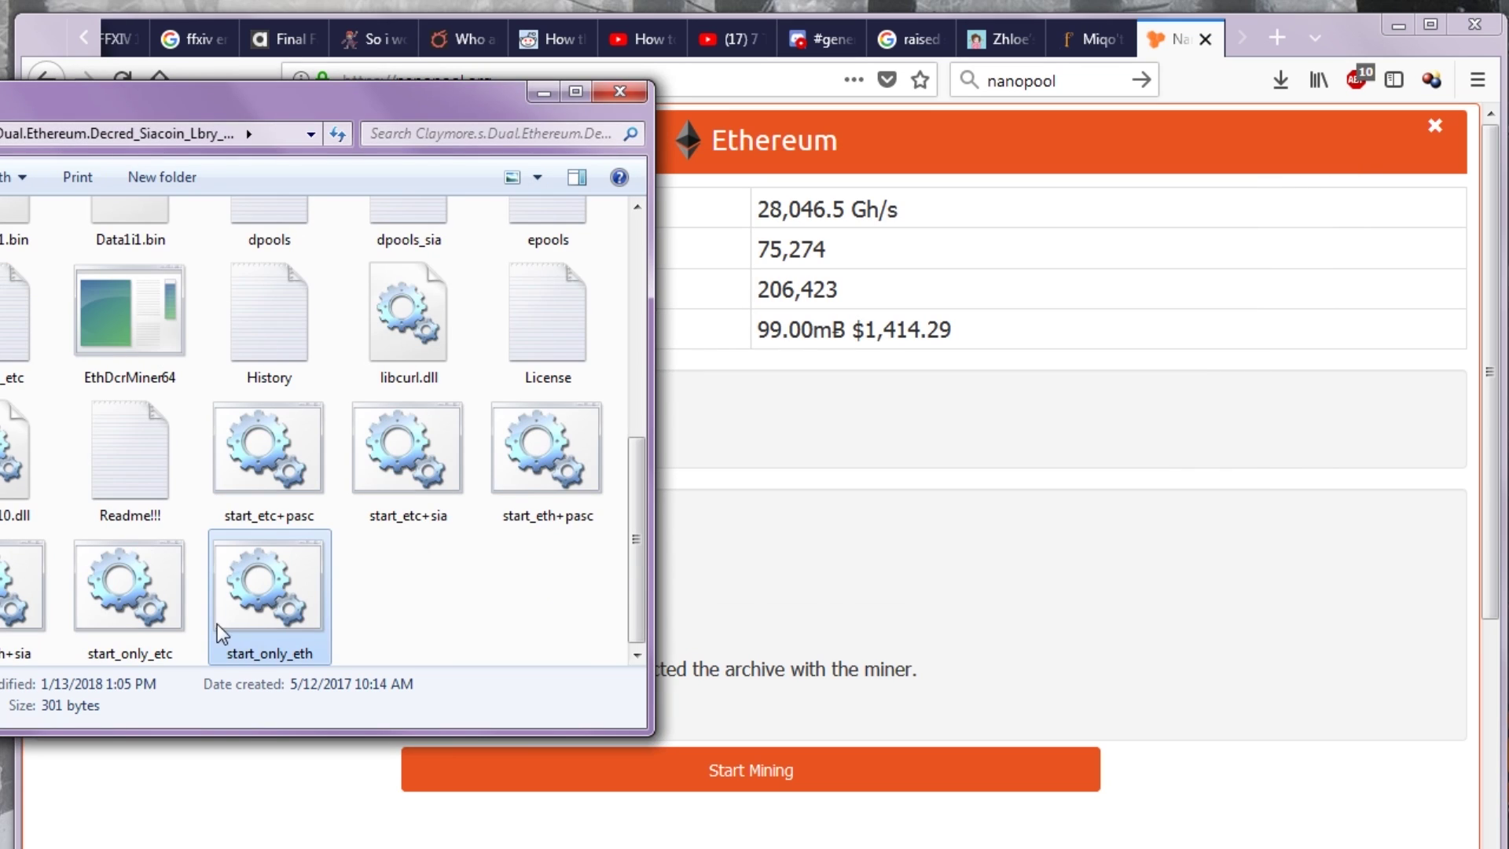
Change the start_only_eth pool from eth-eu1 to eth-us-east1 and enter the Nanopool account URL.
double_click(223, 634)
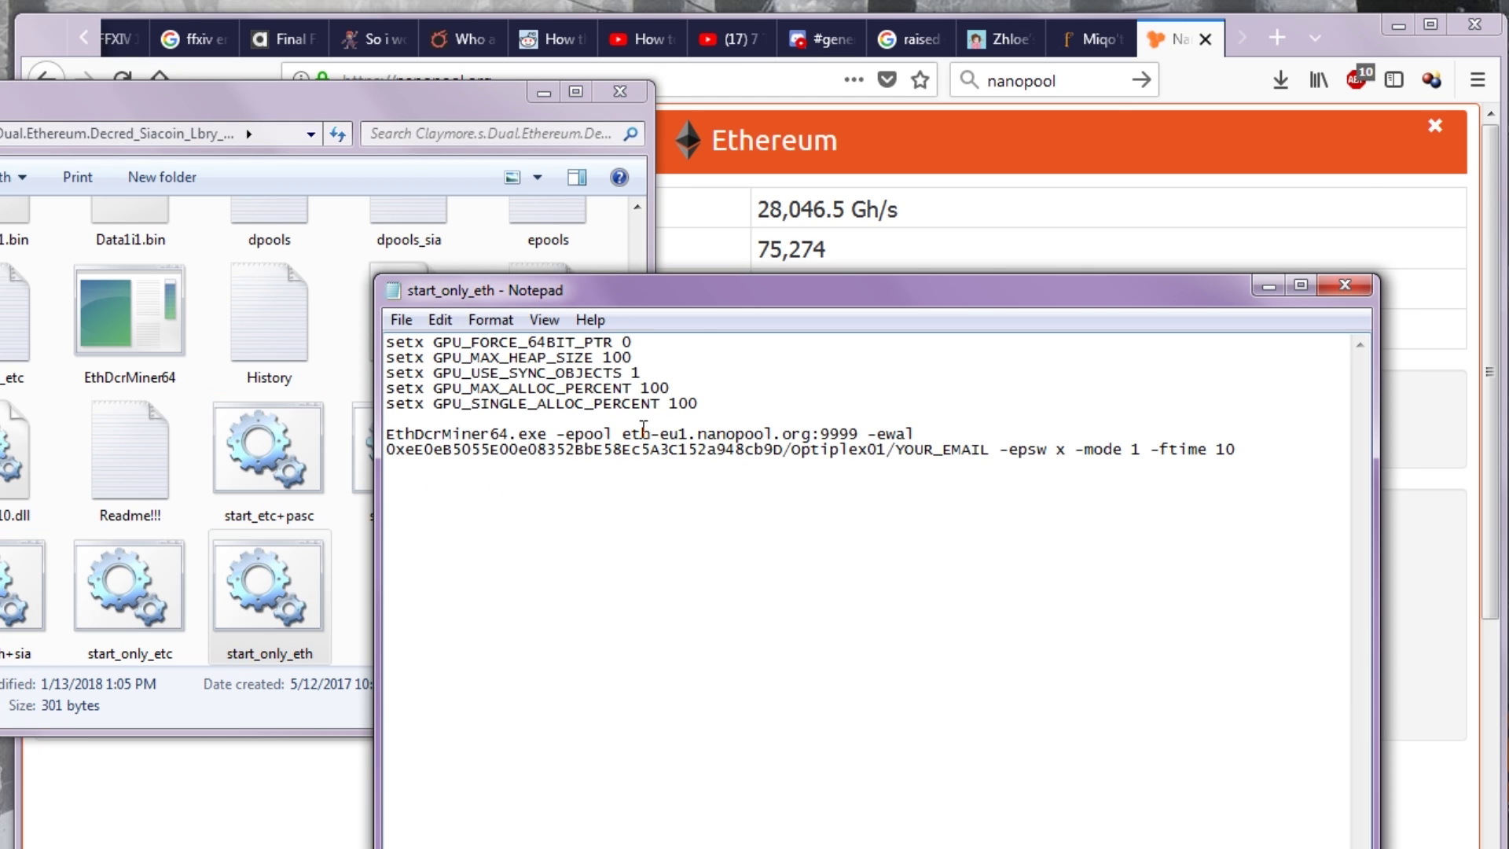
left_click_drag(734, 298, 826, 277)
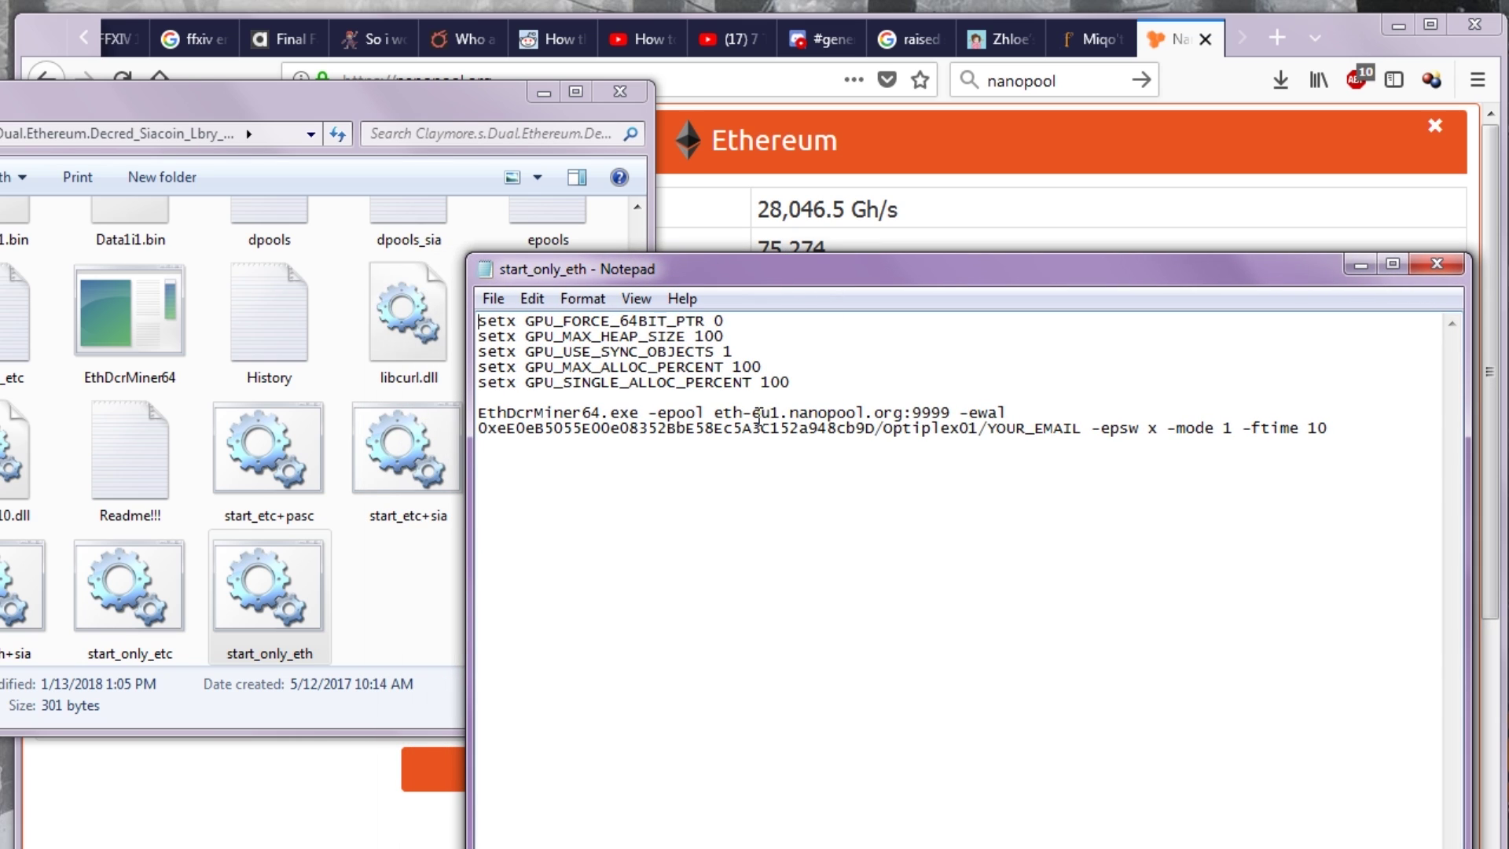
left_click_drag(751, 412, 778, 410)
type("us-east")
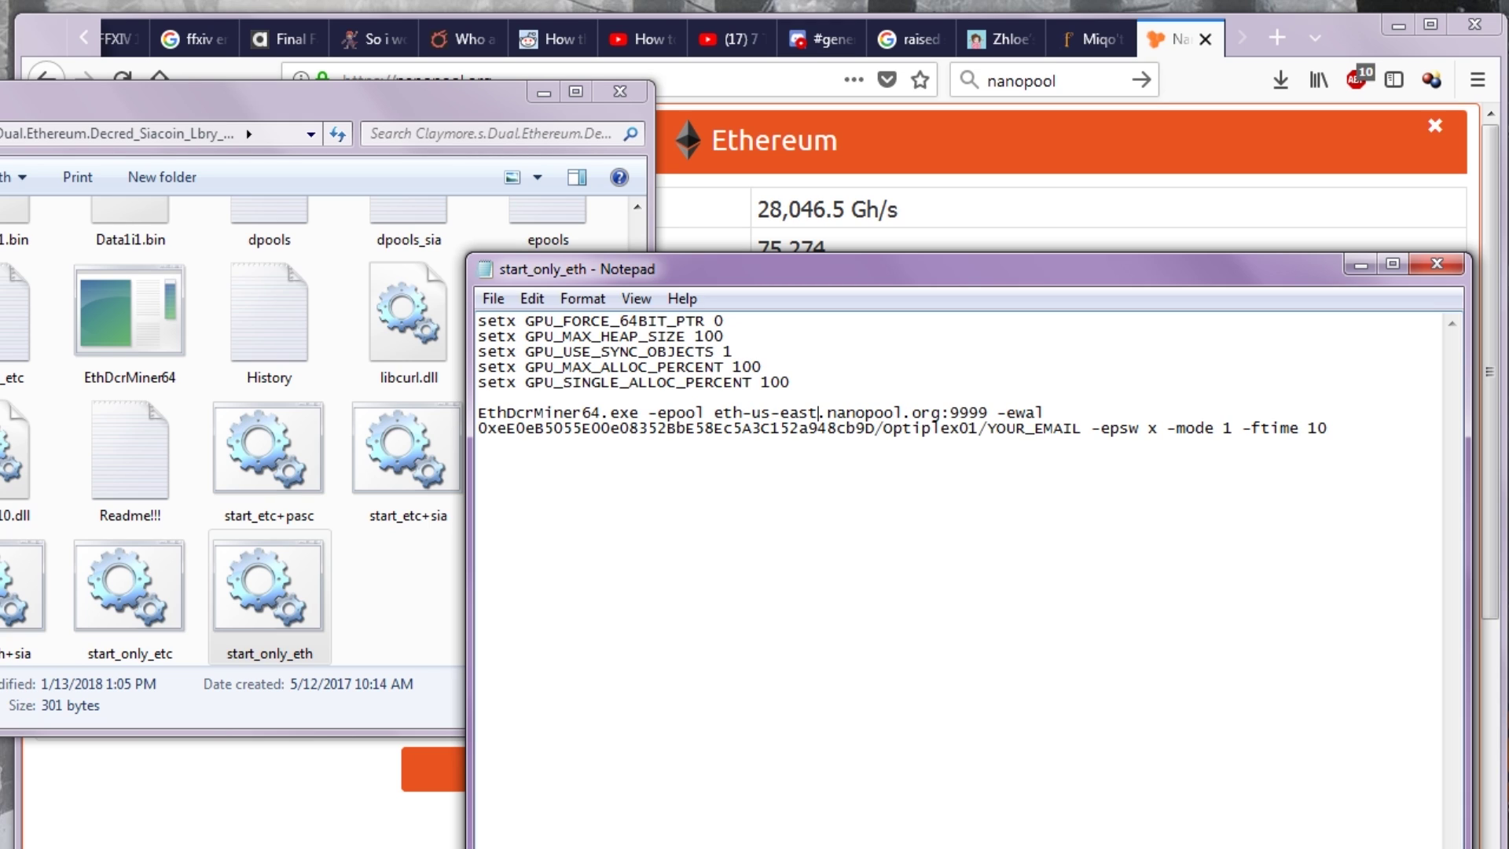
type("1")
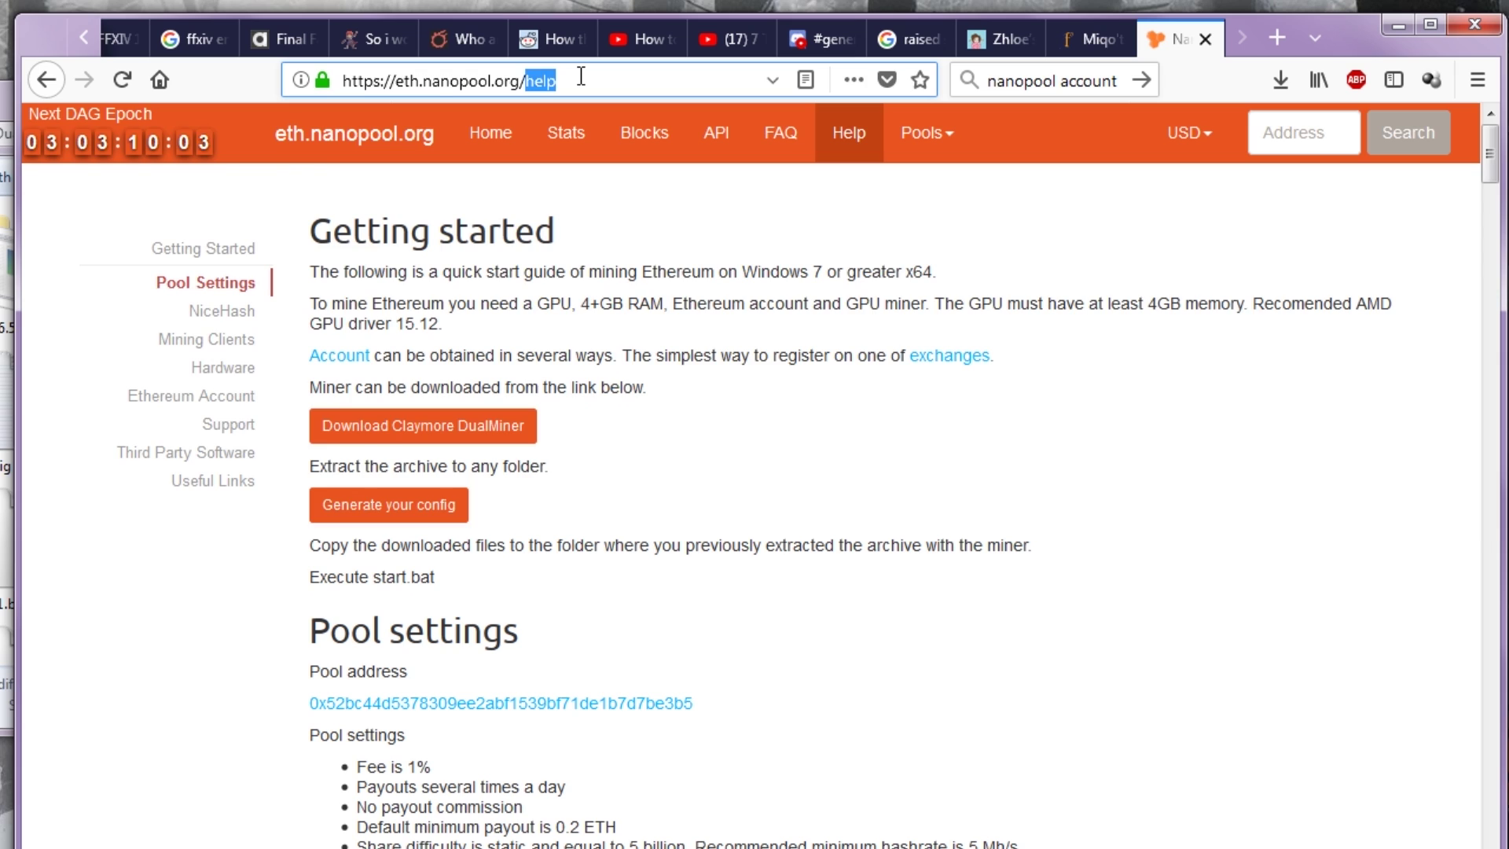
type("account")
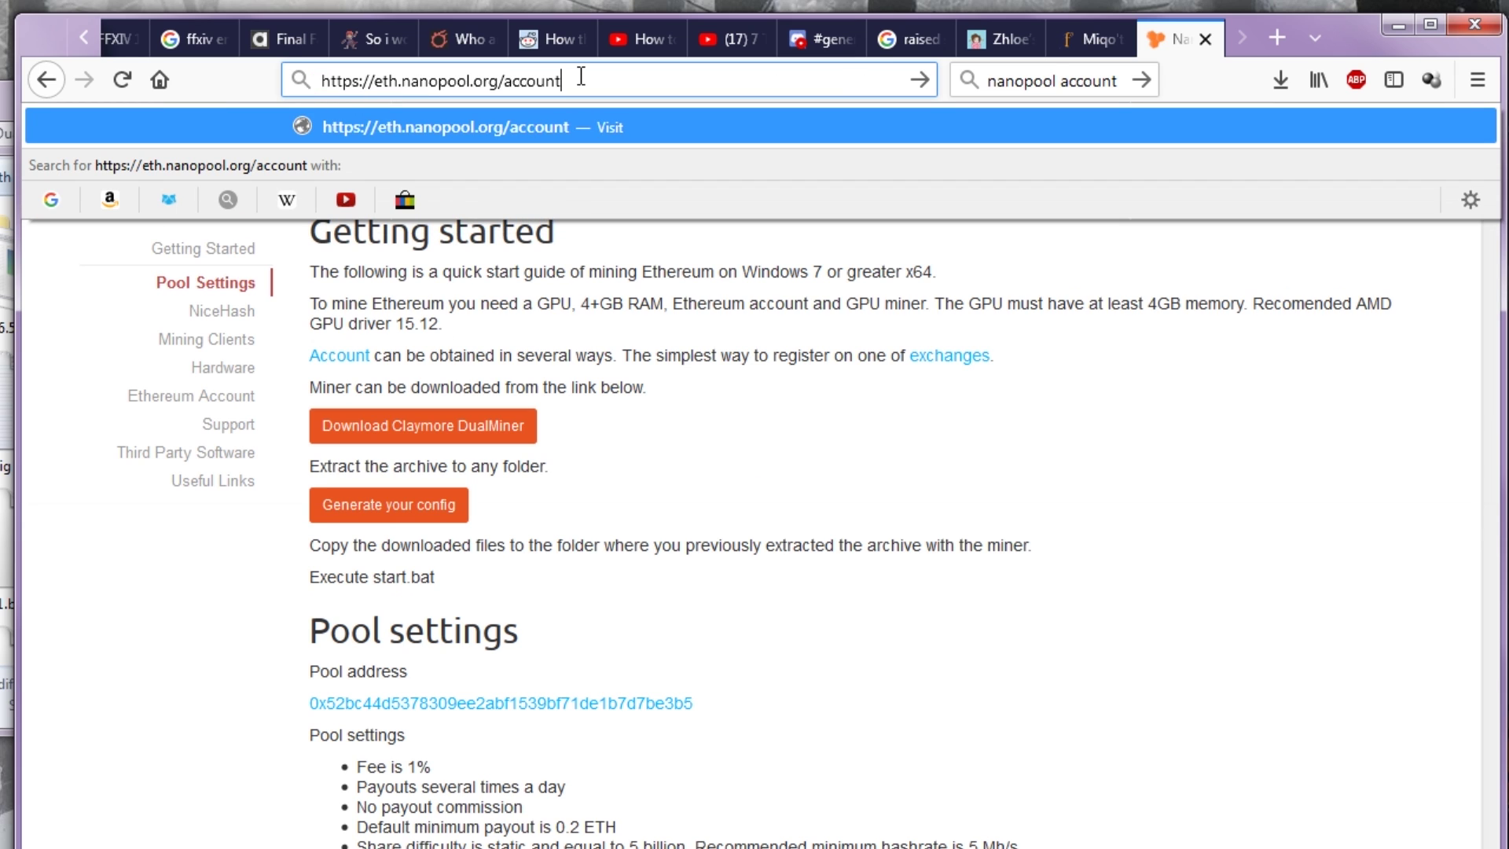
type("/")
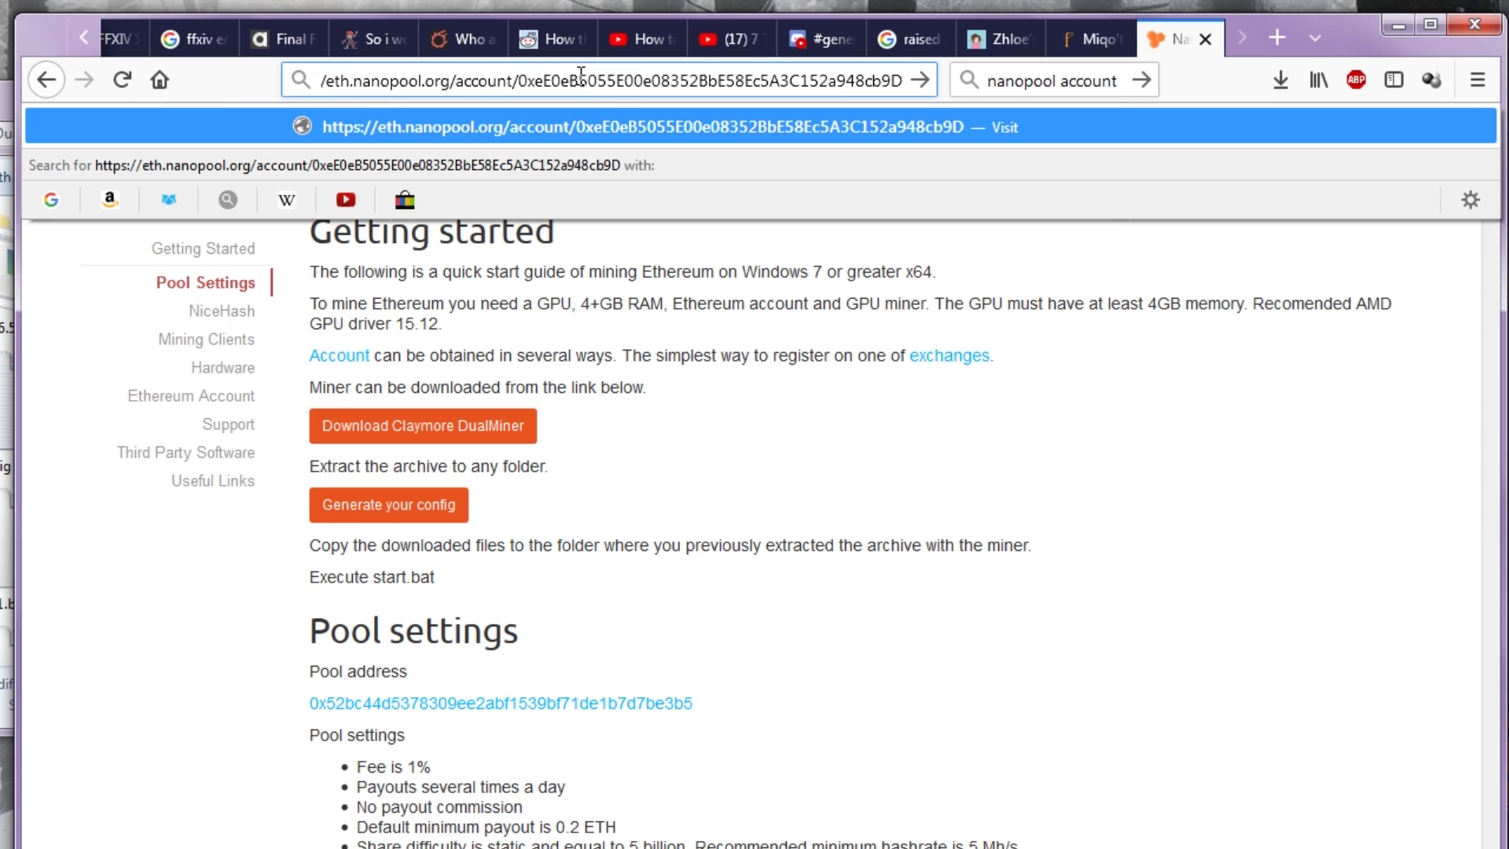
Load the wallet's Nanopool account page and review its 0.00030215 ETH balance and Thinkpad1 worker.
key("Return")
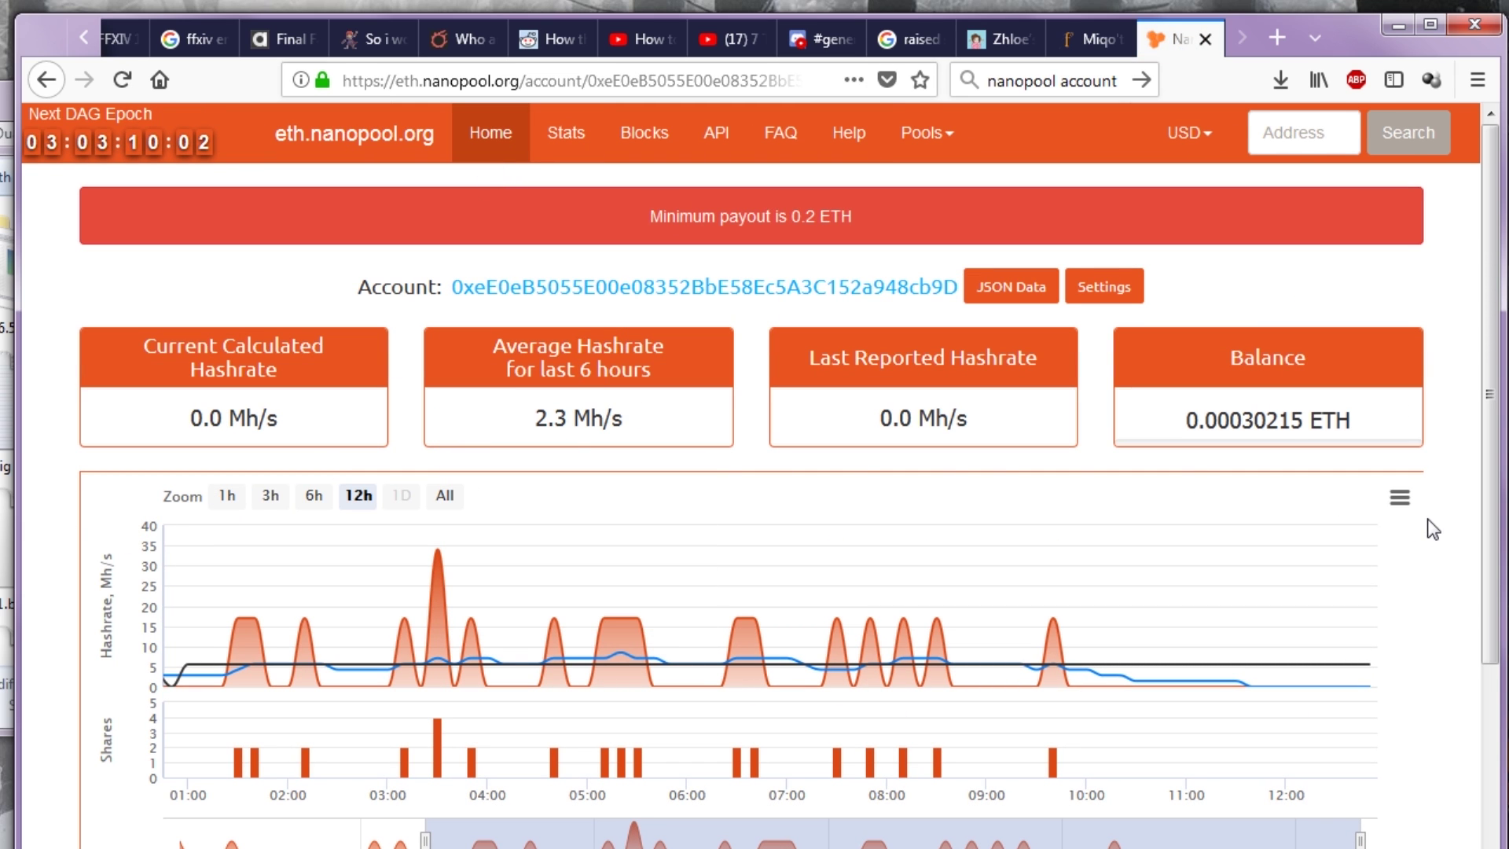
scroll(1433, 529, "down", 2)
scroll(1221, 550, "up", 2)
scroll(1471, 435, "down", 4)
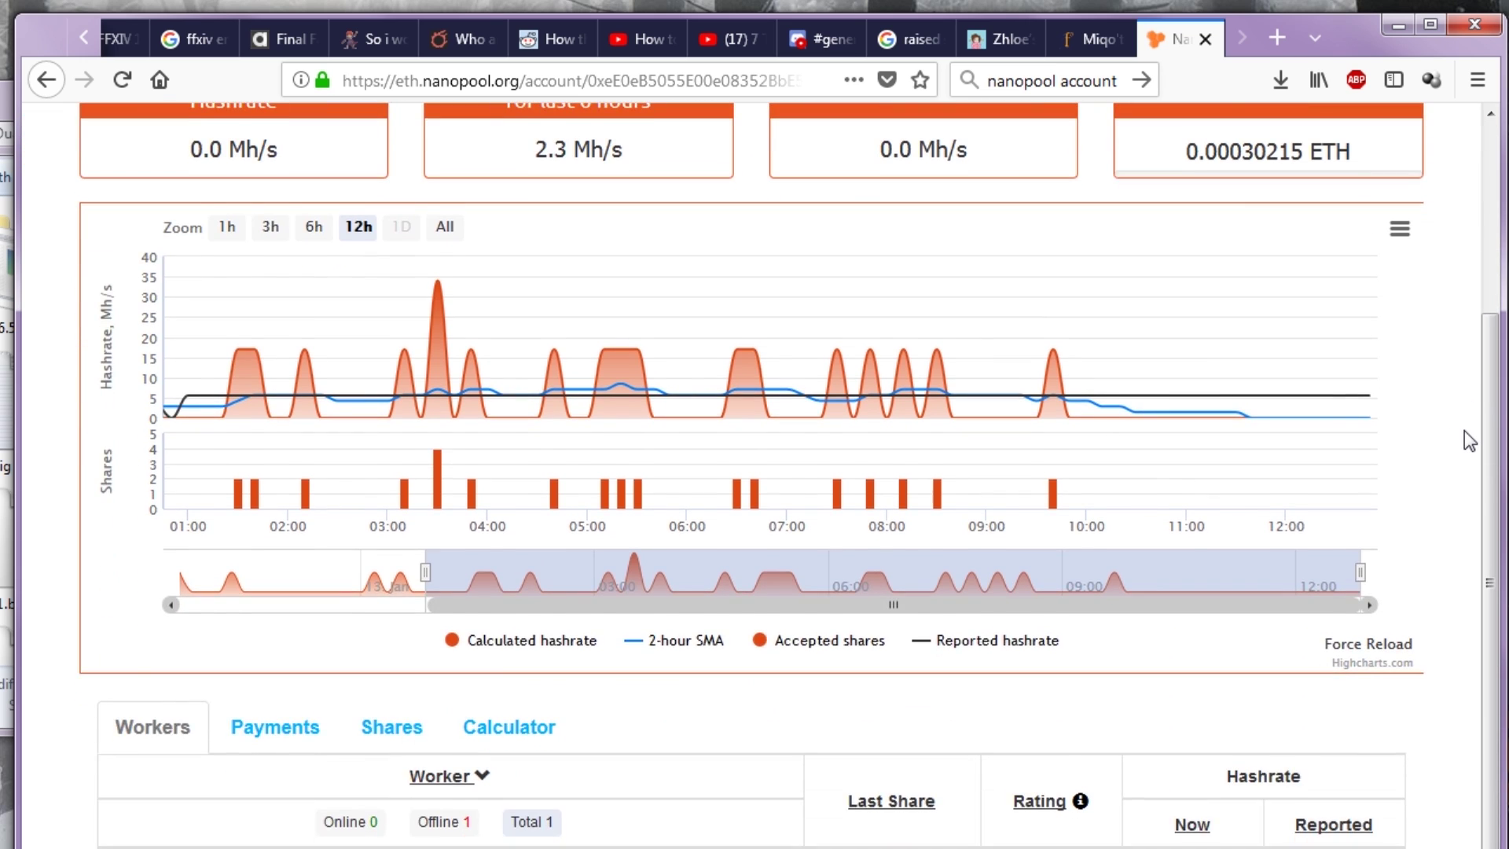
scroll(1336, 428, "up", 2)
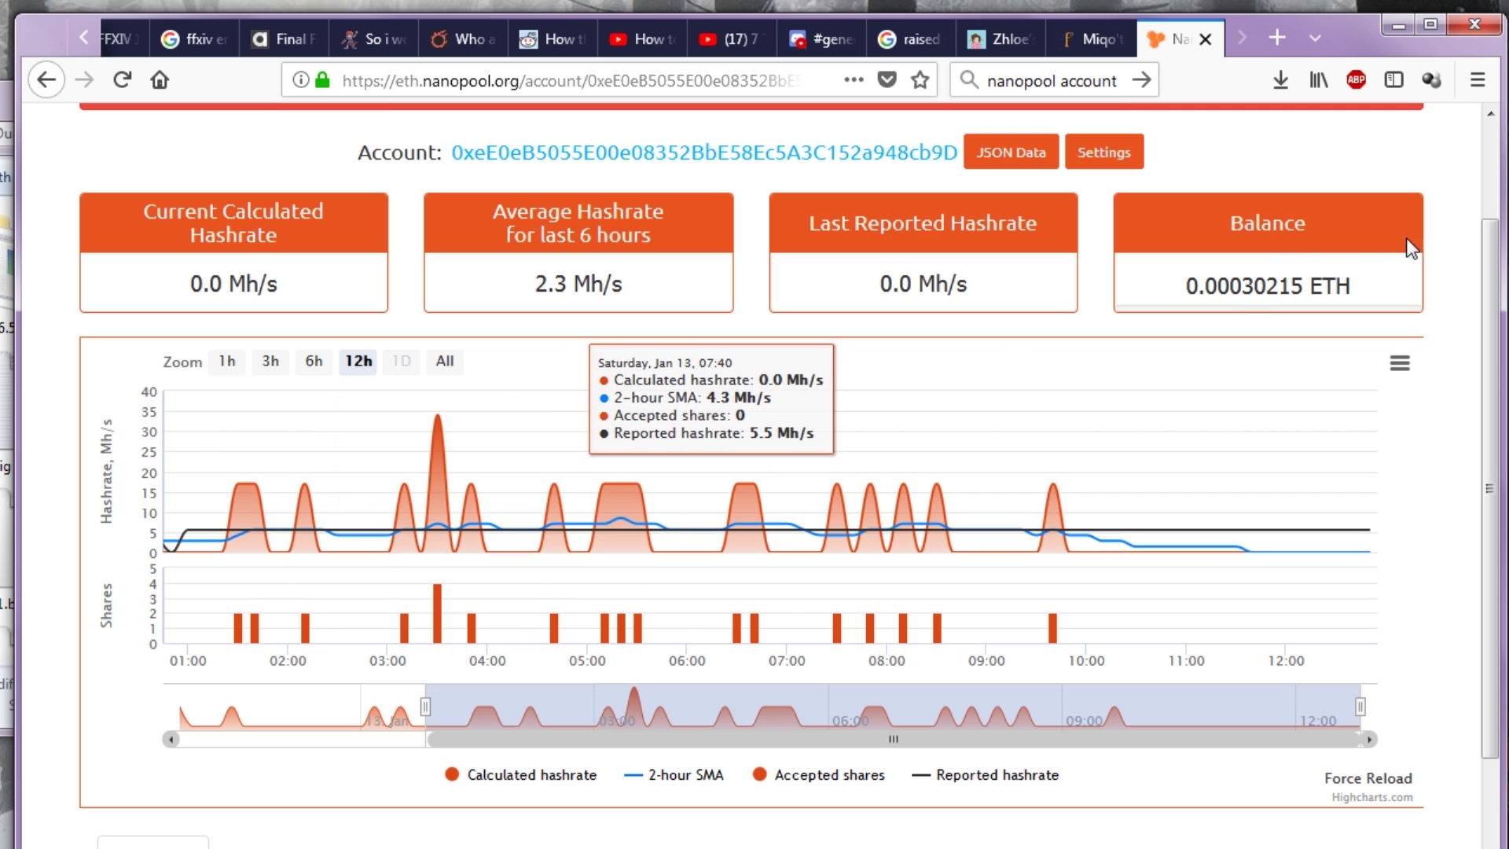
mouse_move(1267, 287)
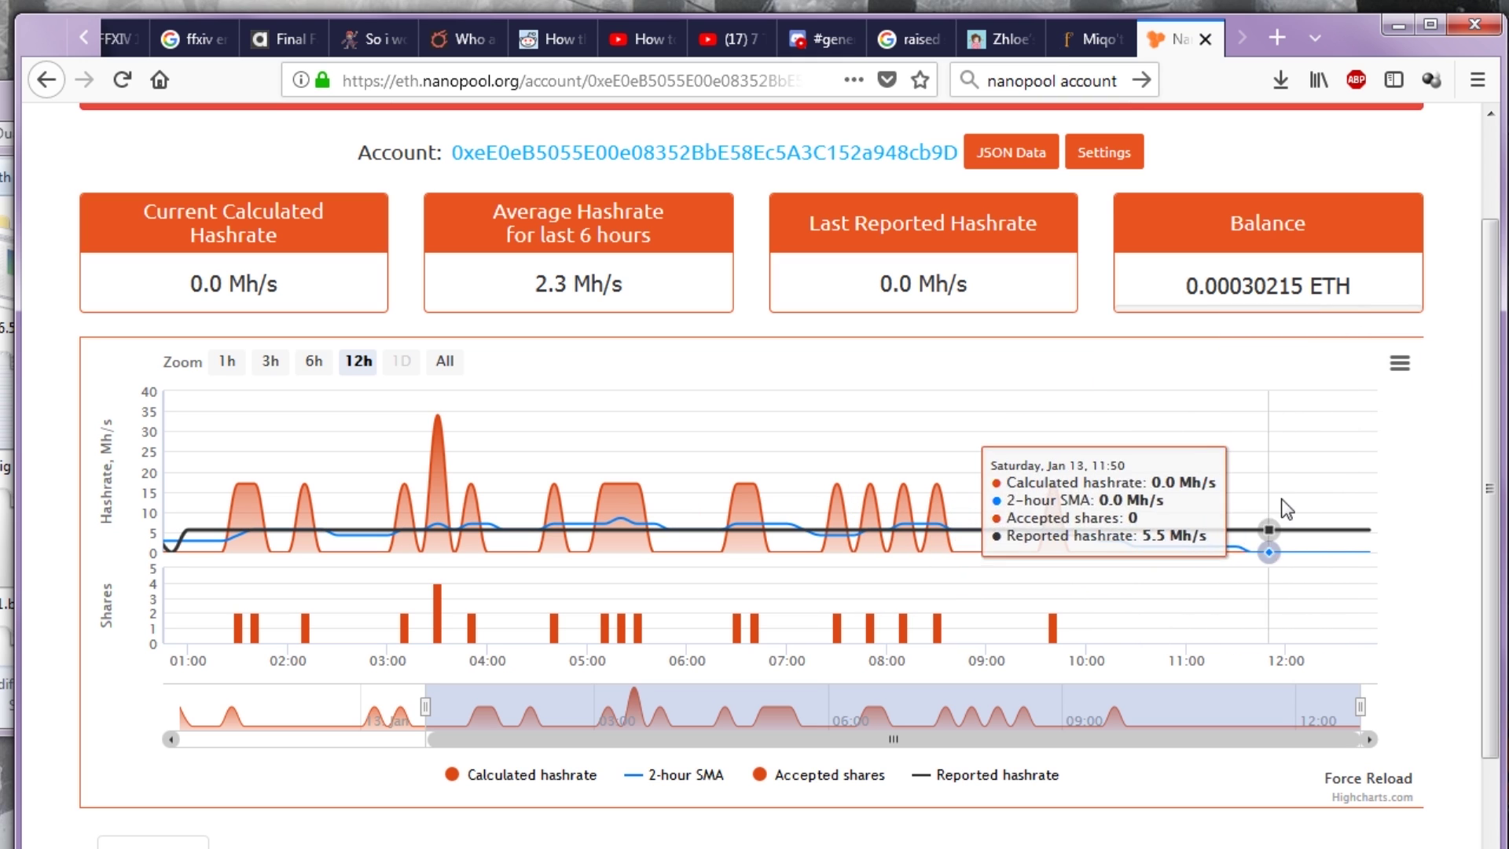
scroll(1426, 409, "down", 3)
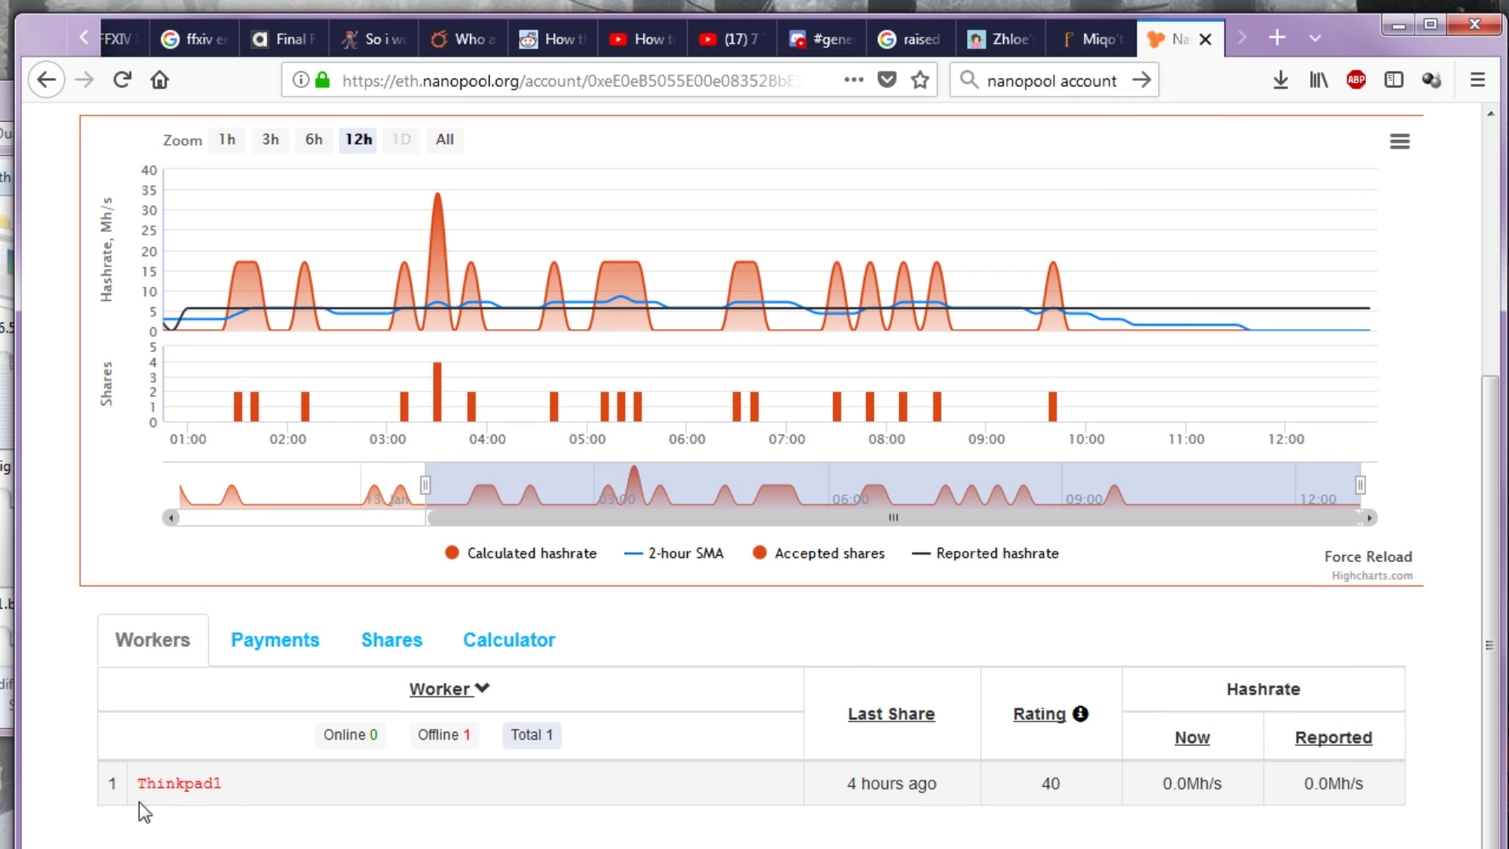
Open start_only_eth in Notepad via Edit and select the worker name Optiplex01.
key("alt+Tab")
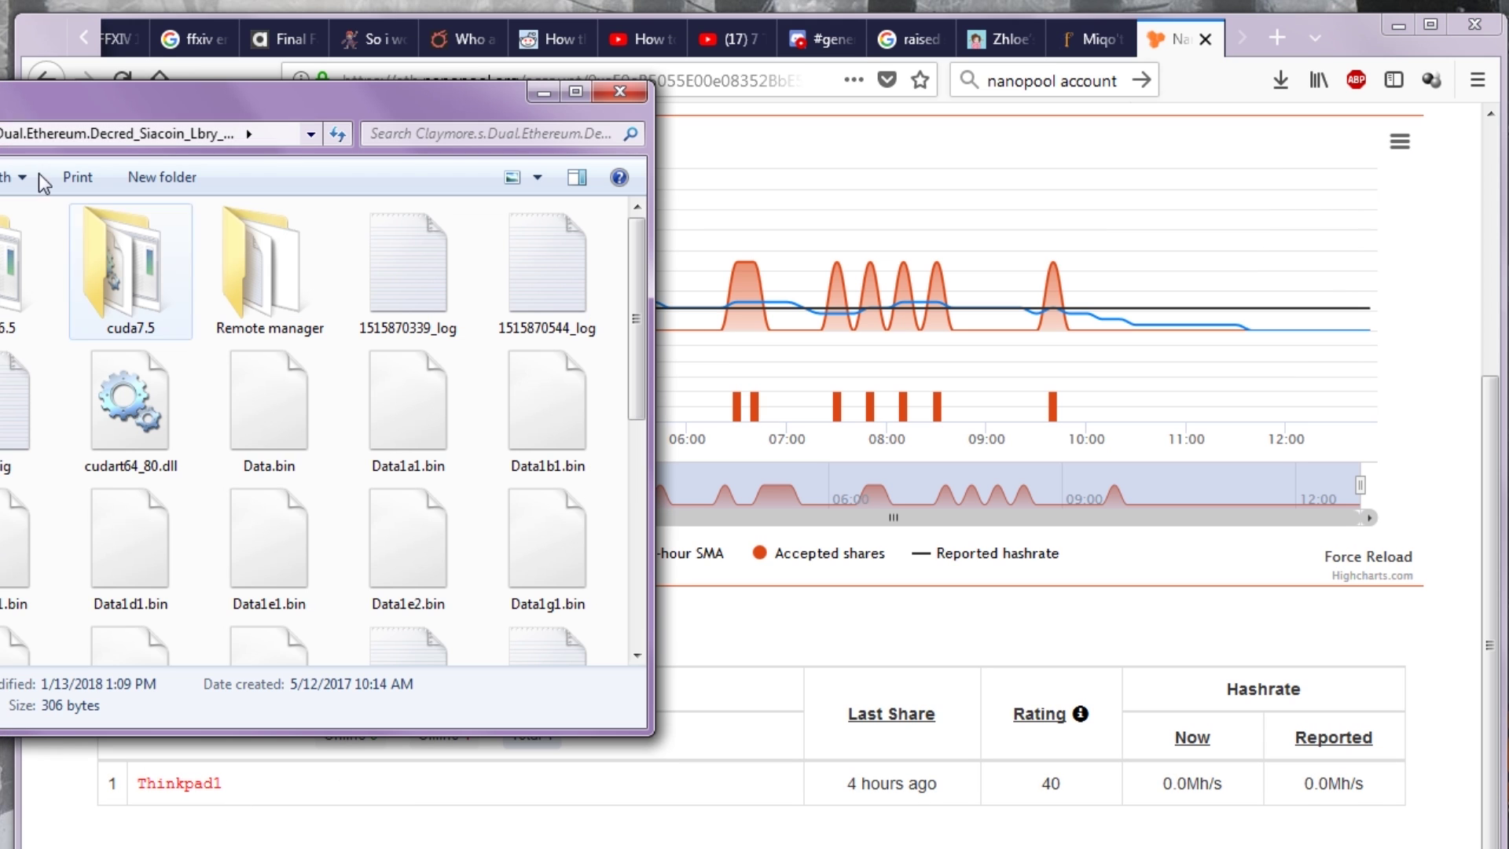
scroll(444, 560, "down", 5)
right_click(409, 578)
key("e")
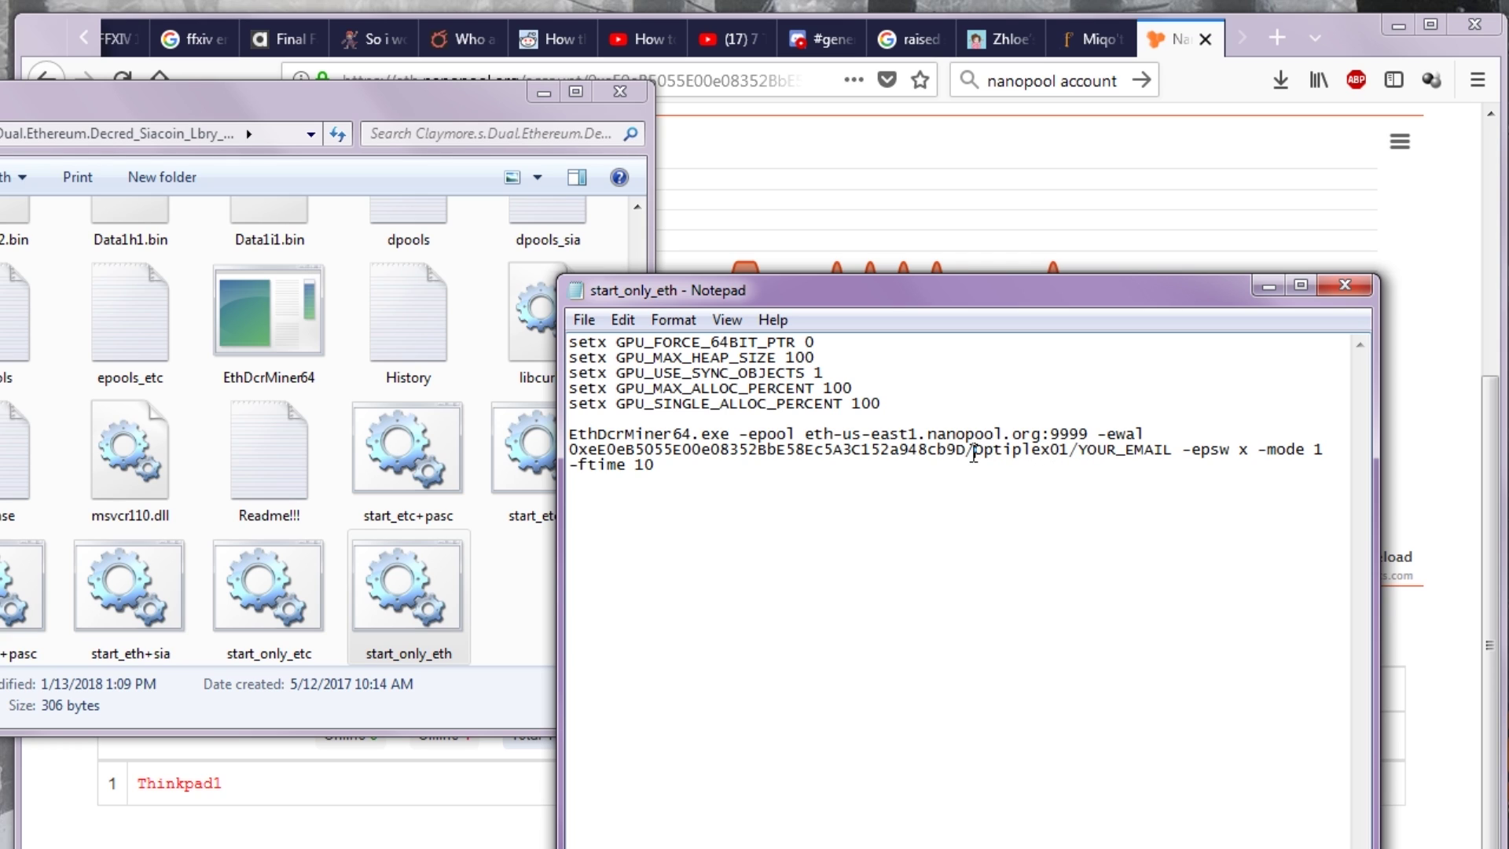
left_click_drag(973, 452, 1068, 456)
Close the start_only_eth file and review the nanopool account's hashrate chart and 0.00030215 ETH balance.
left_click(1342, 285)
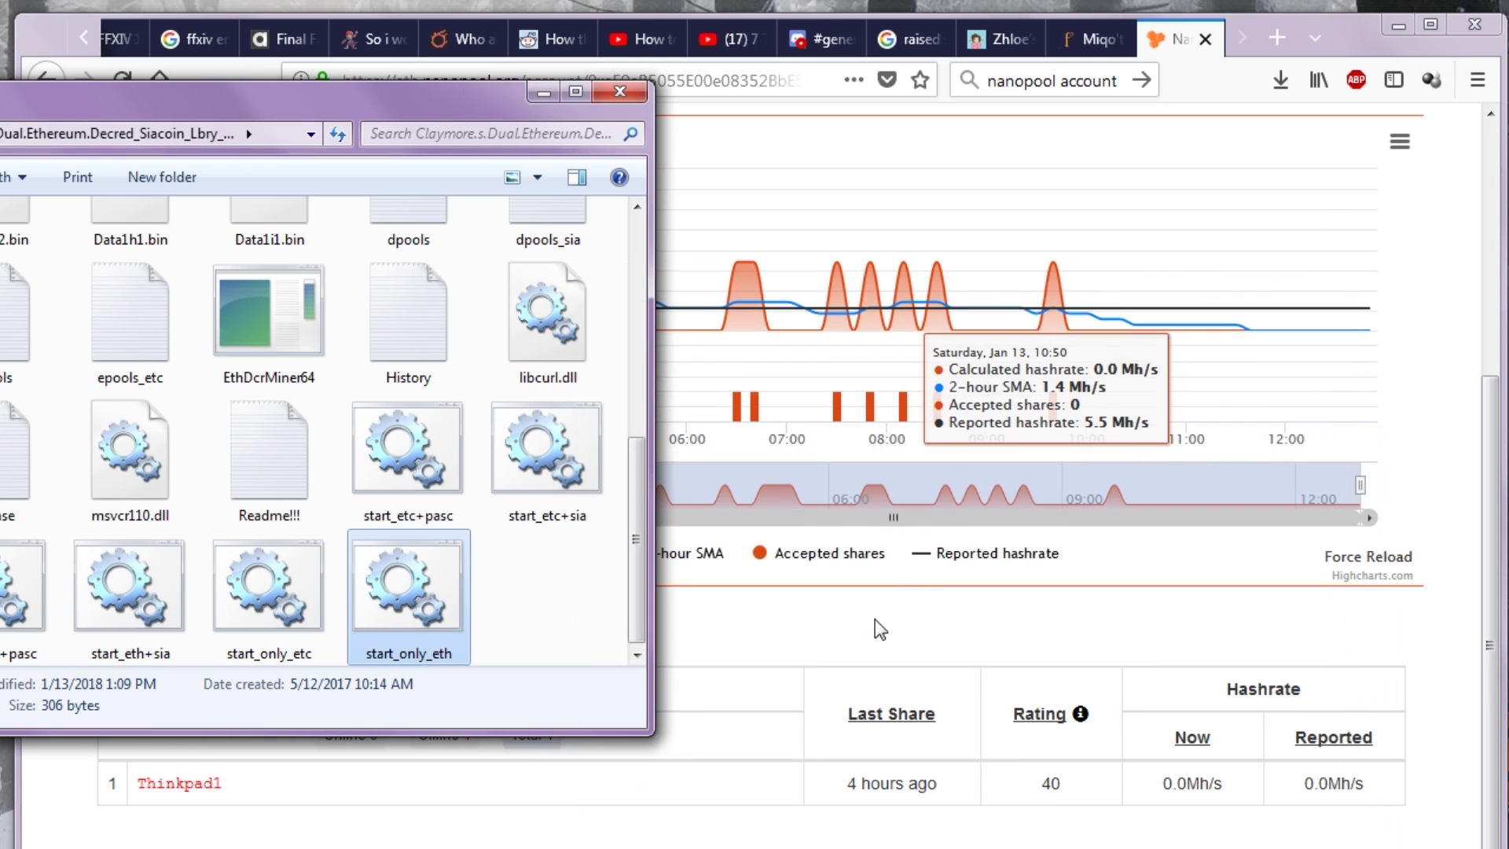
left_click(815, 648)
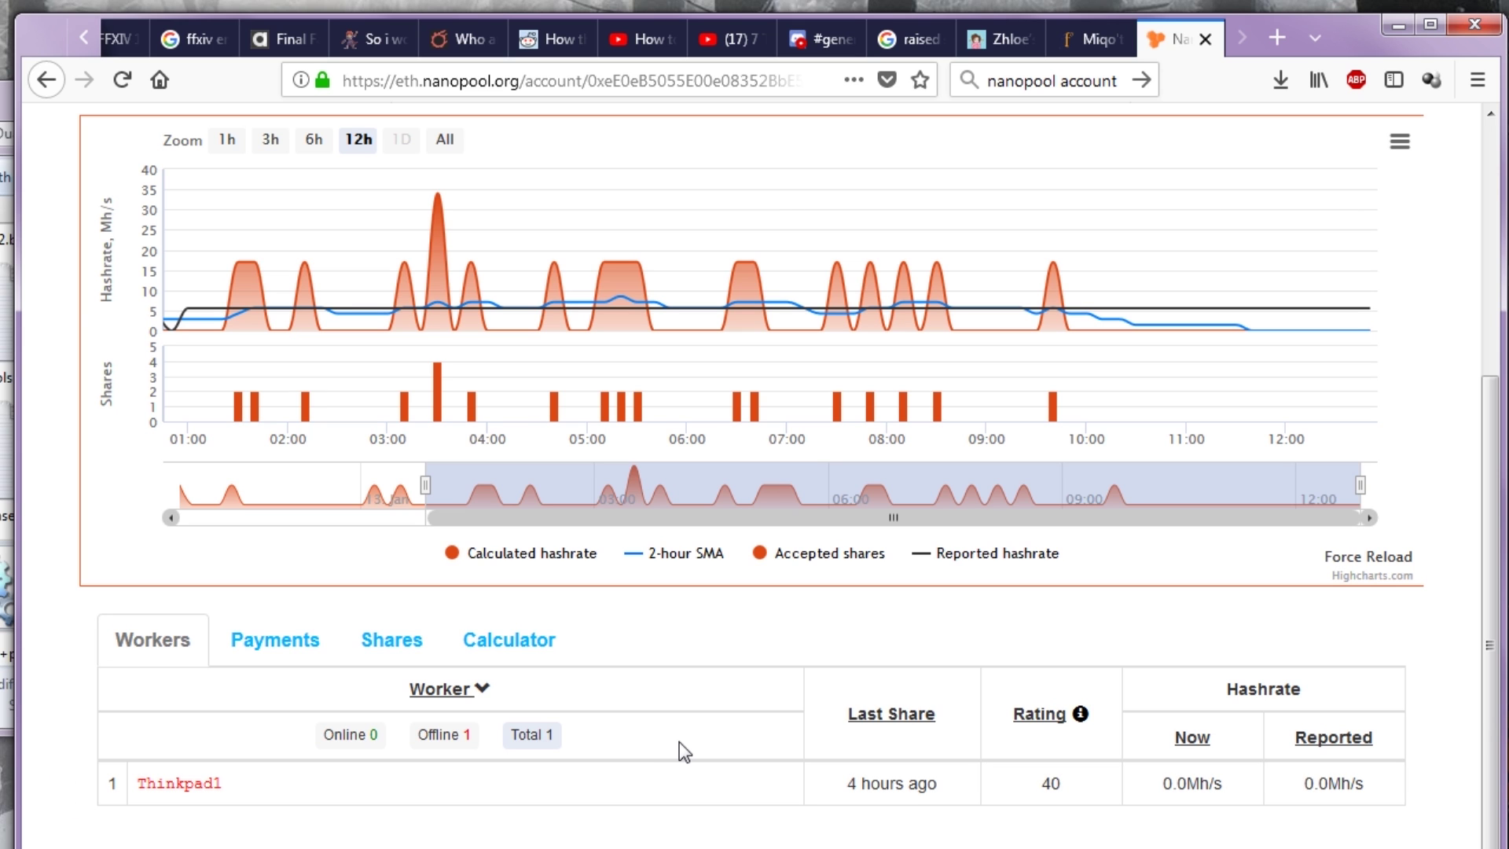
scroll(679, 741, "up", 3)
scroll(679, 742, "down", 3)
scroll(550, 770, "up", 1)
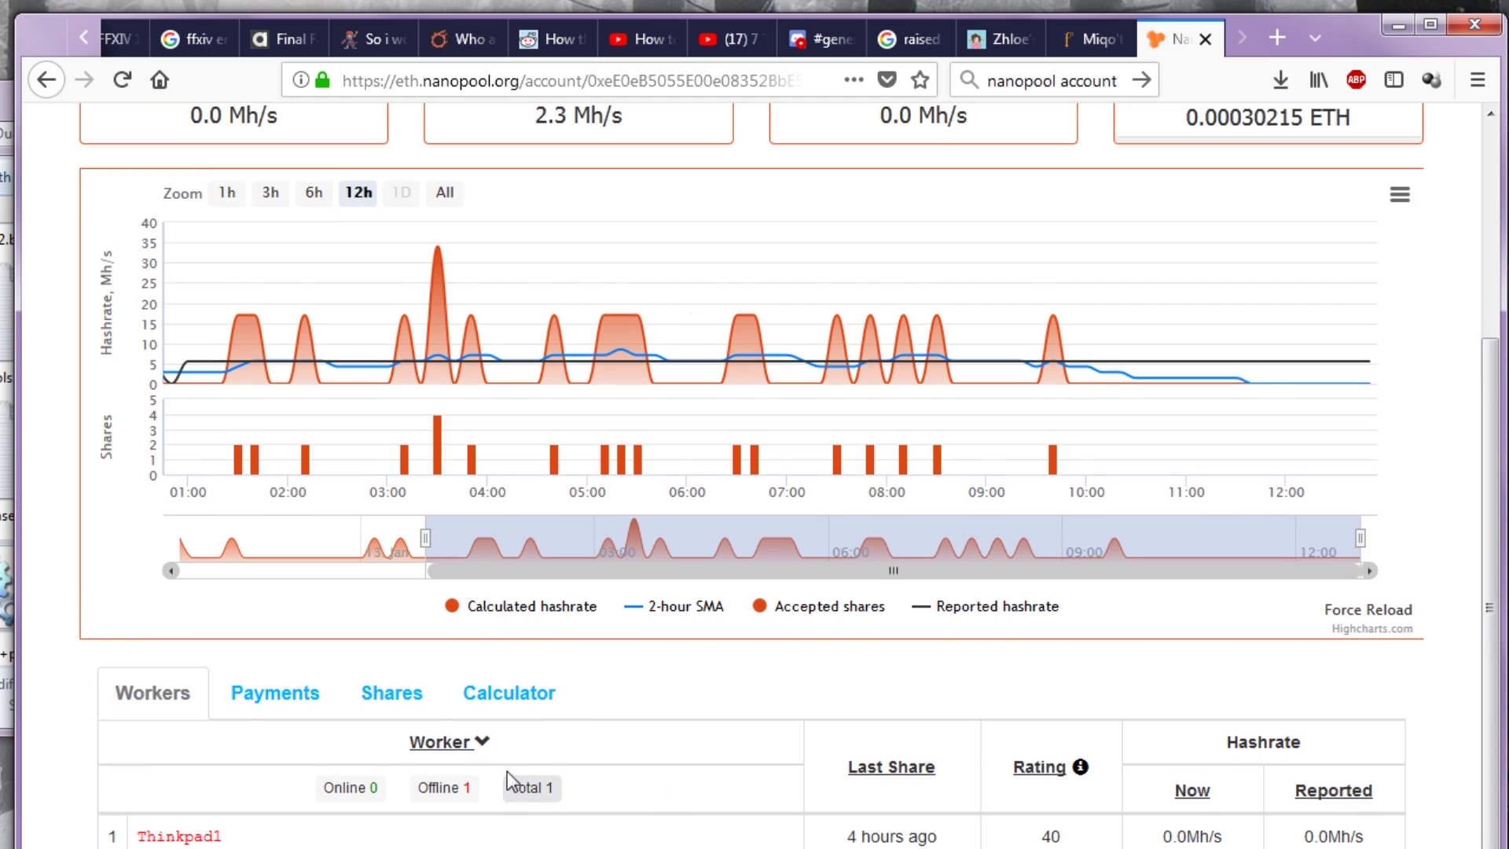
scroll(221, 805, "up", 3)
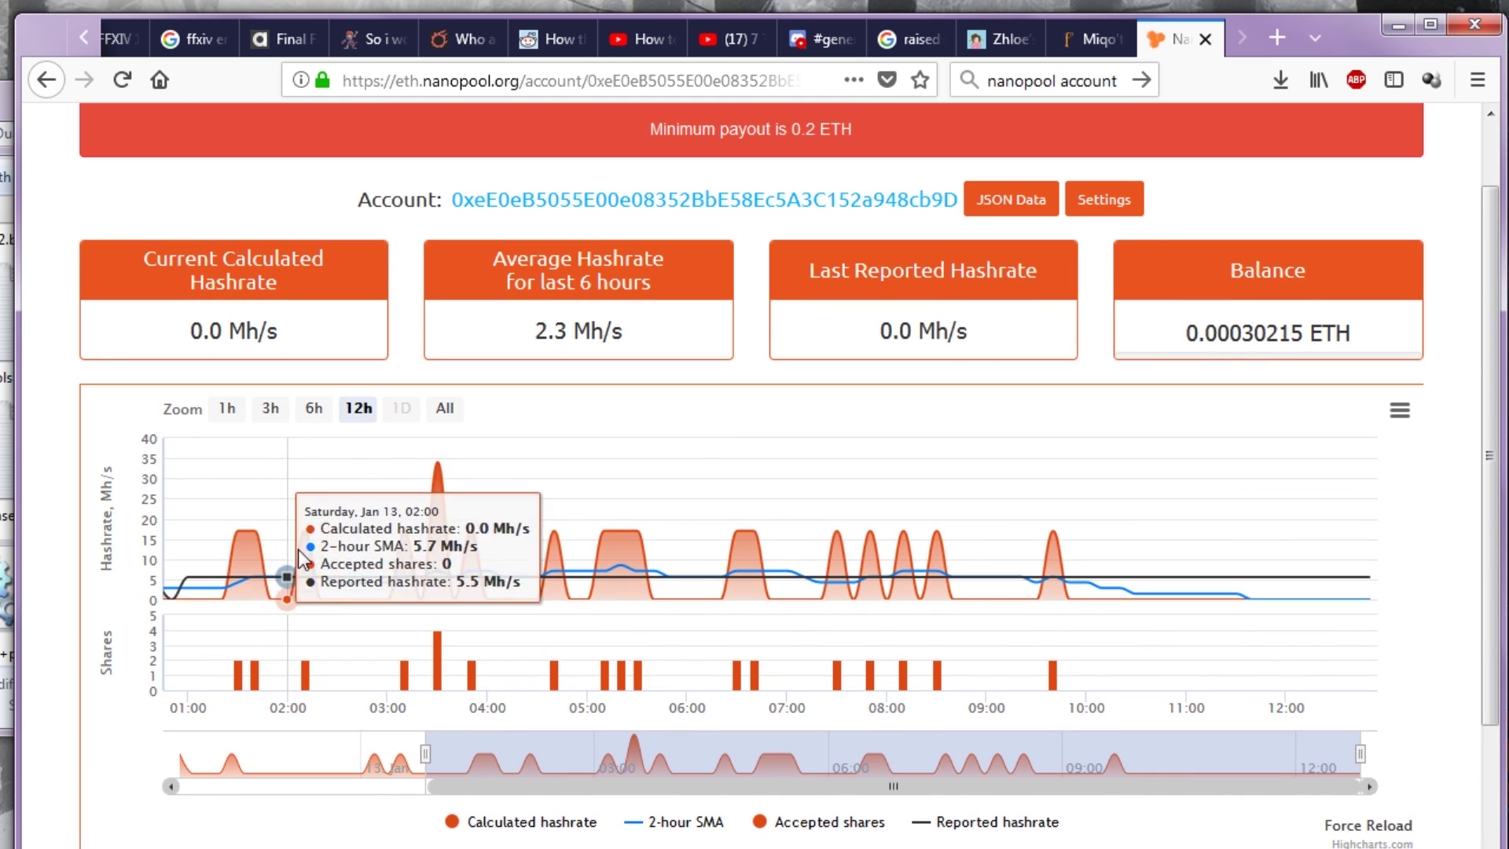
scroll(469, 633, "down", 3)
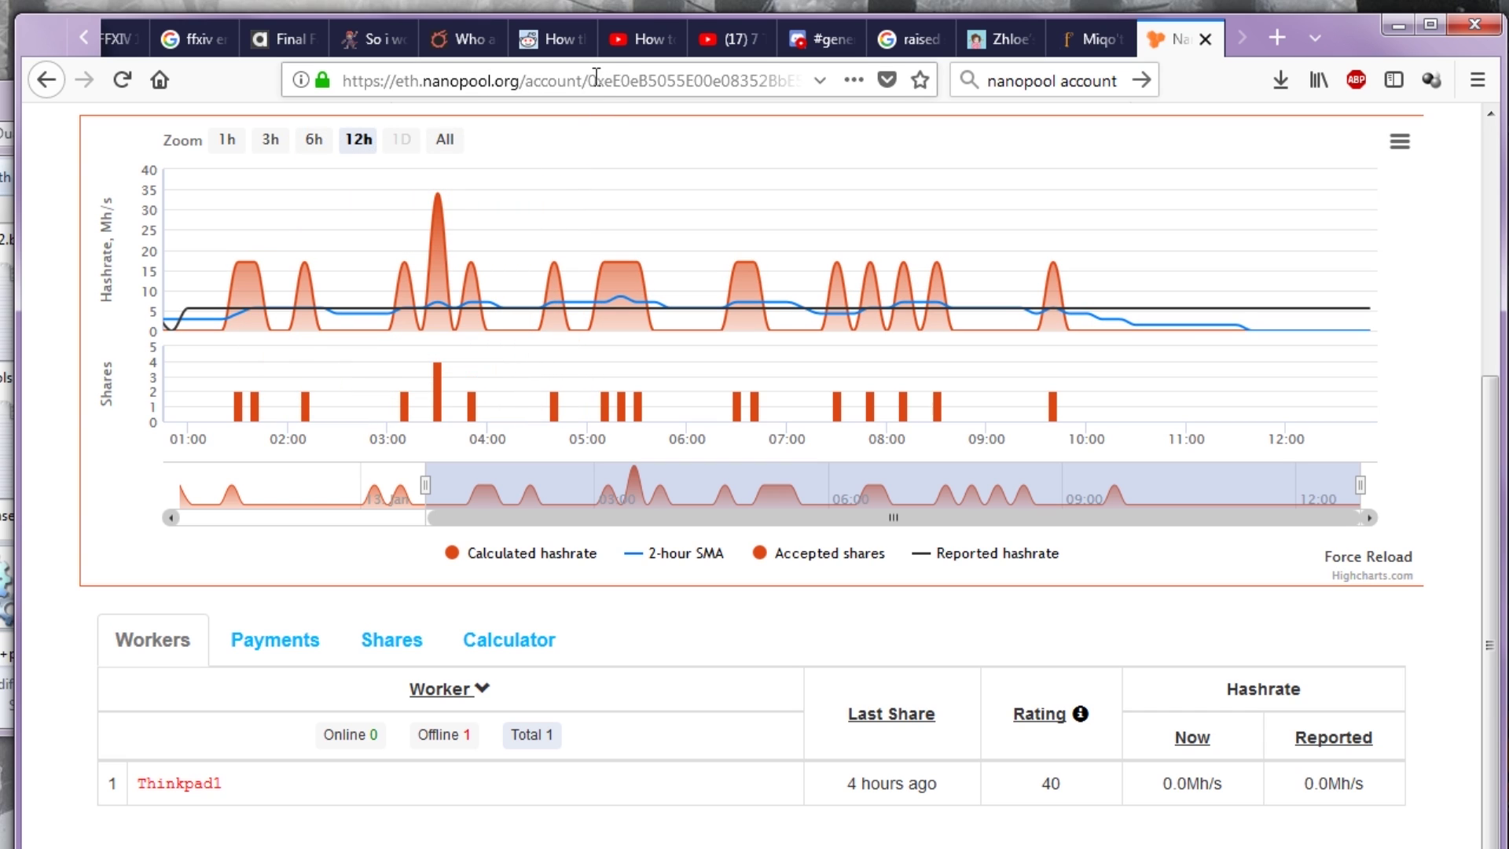
View the Thinkpad1 worker's statistics, then return to the miner folder.
left_click(181, 789)
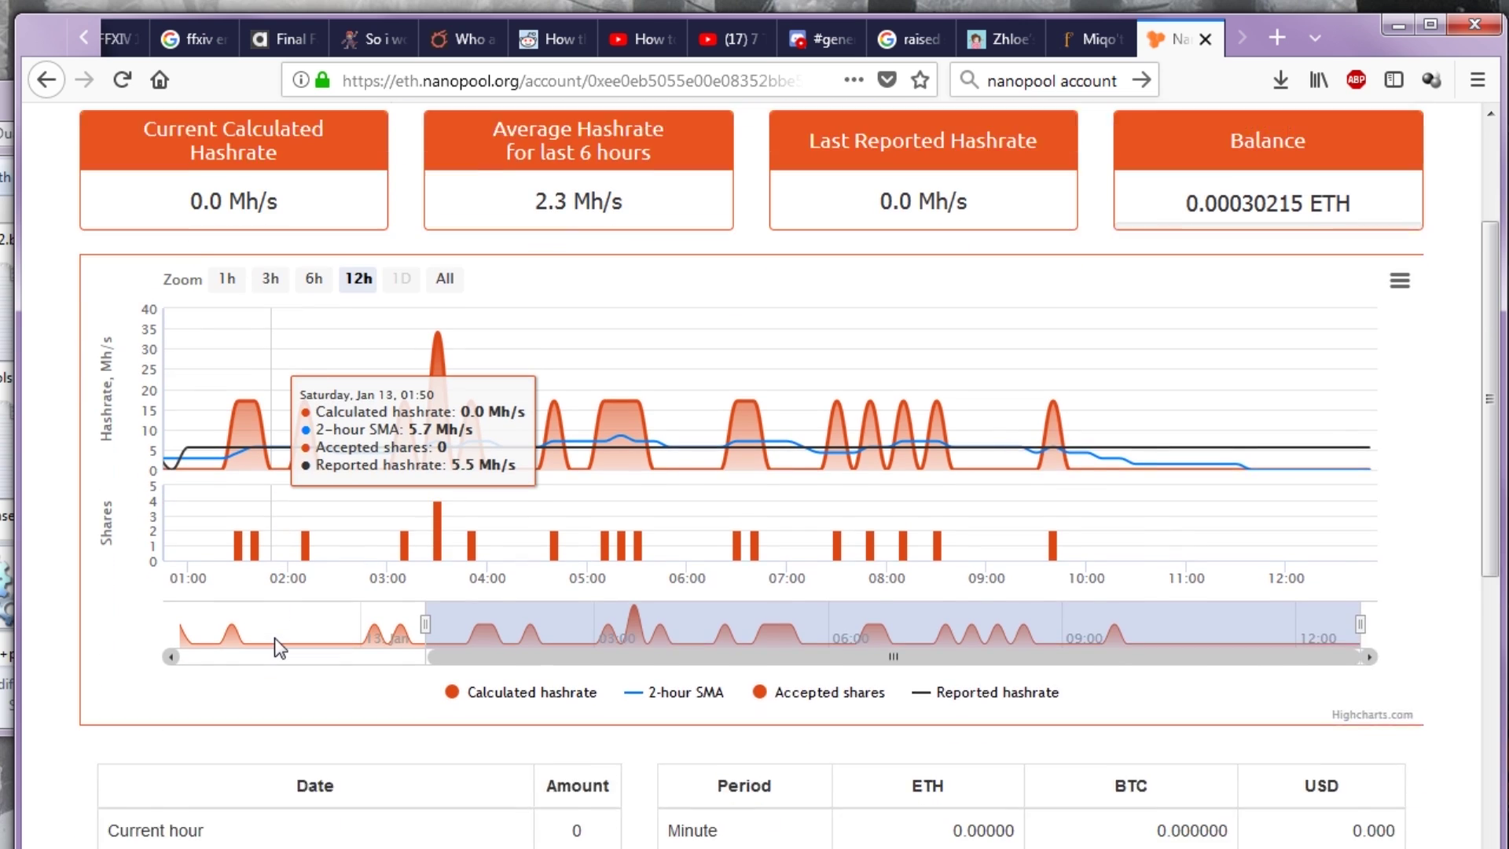
scroll(275, 638, "down", 1)
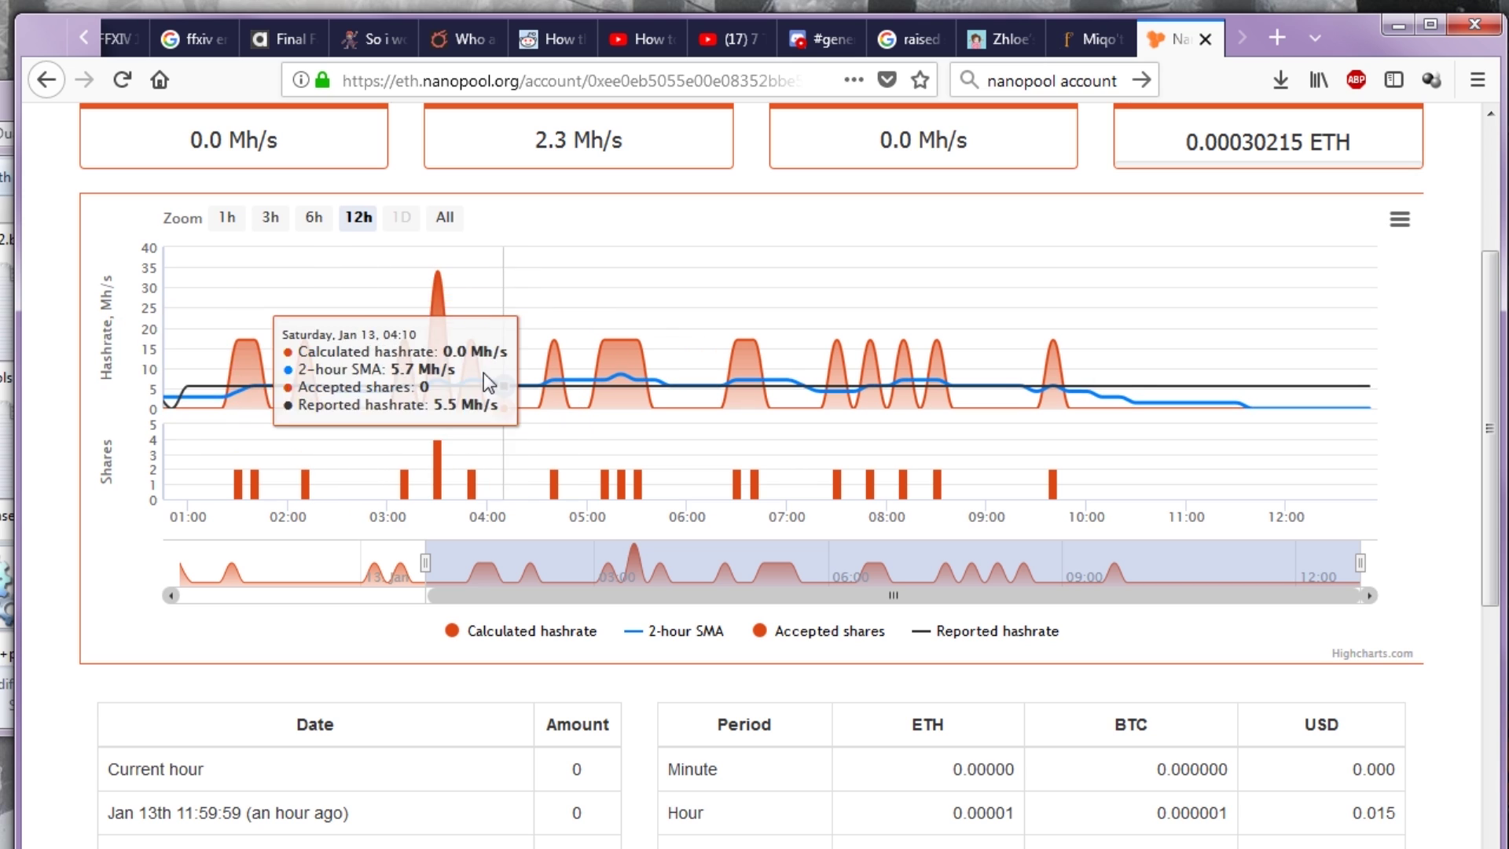
left_click(8, 440)
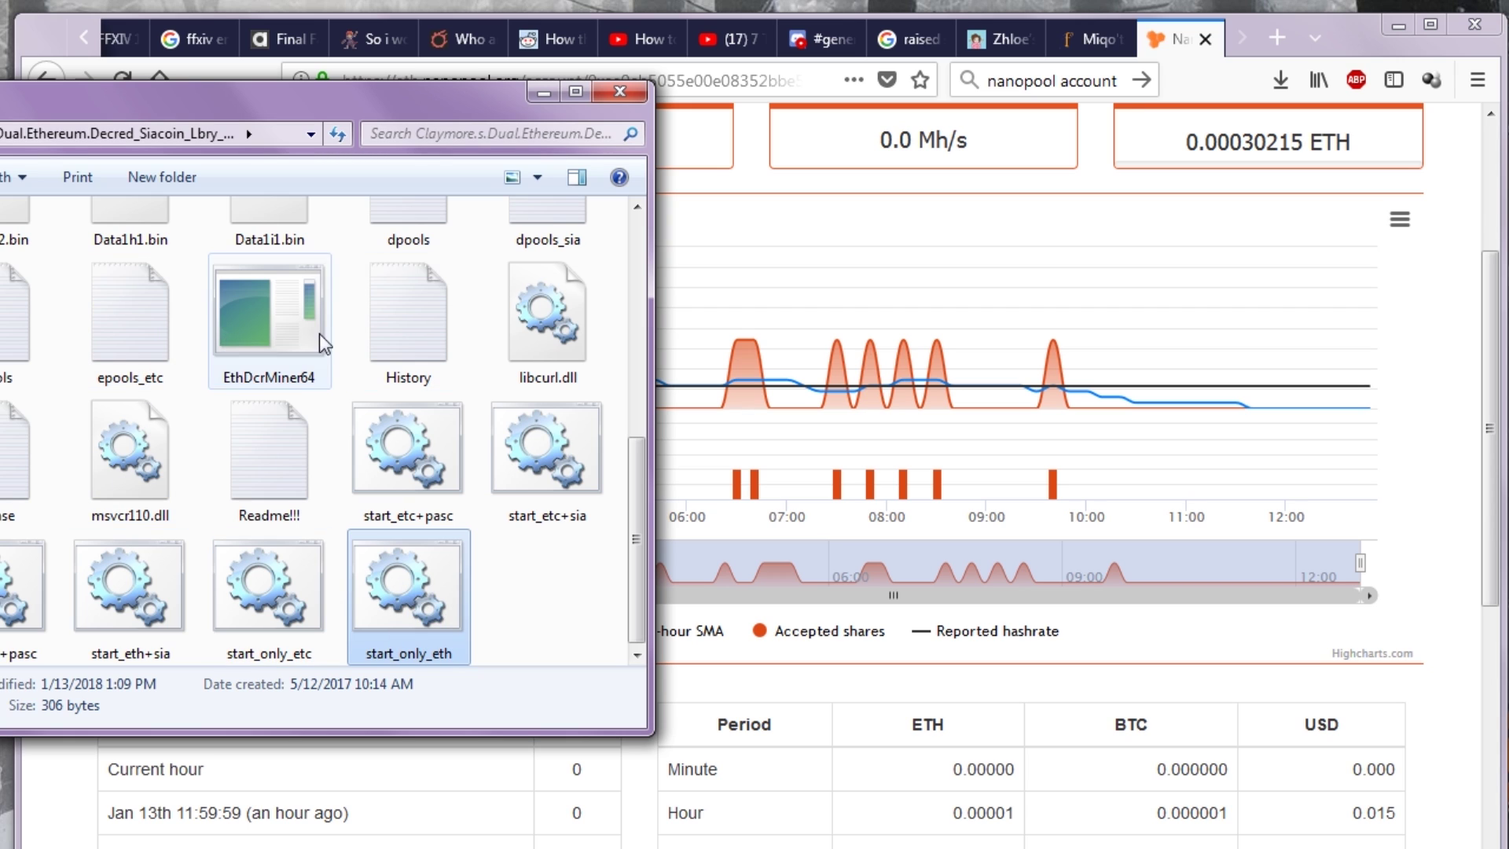
Open the dpools pool list in Notepad, check it and close it.
left_click(389, 227)
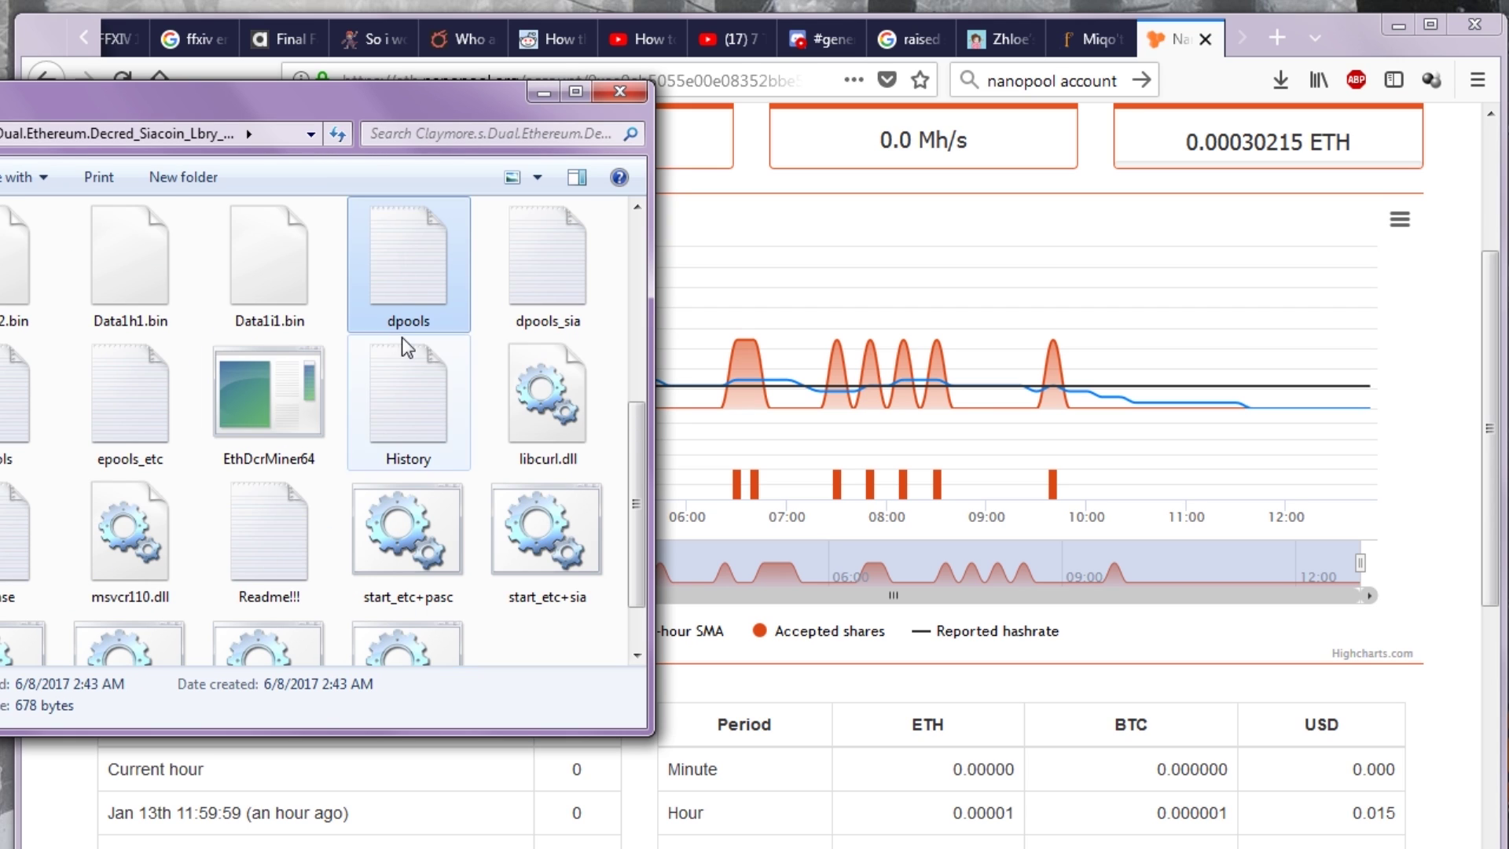
double_click(411, 266)
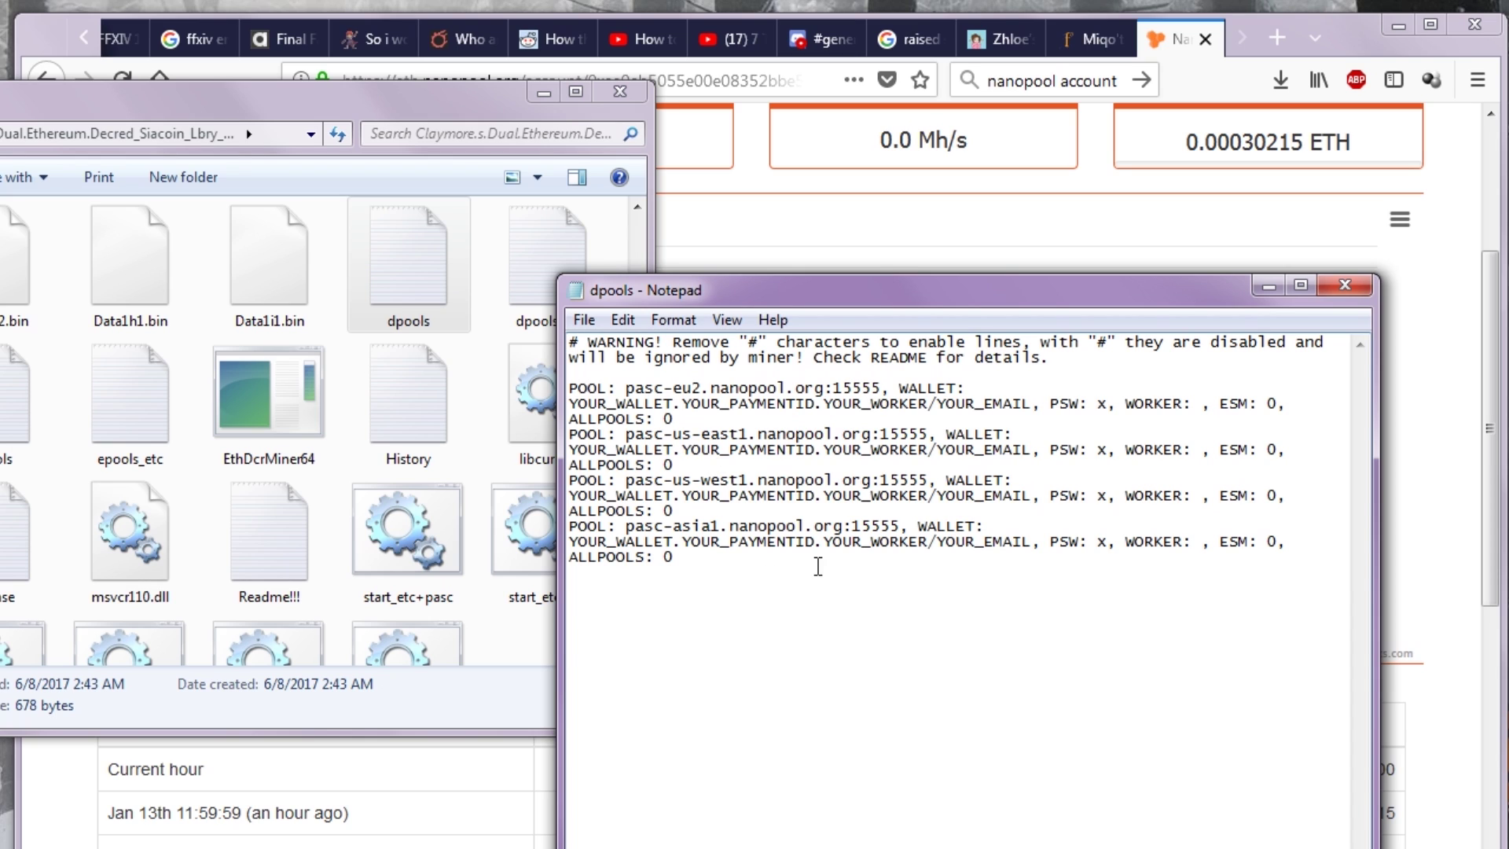
left_click(1344, 285)
Relaunch the start_only_eth mining script, check its mining mode value 1 in Notepad, then close it.
left_click(416, 636)
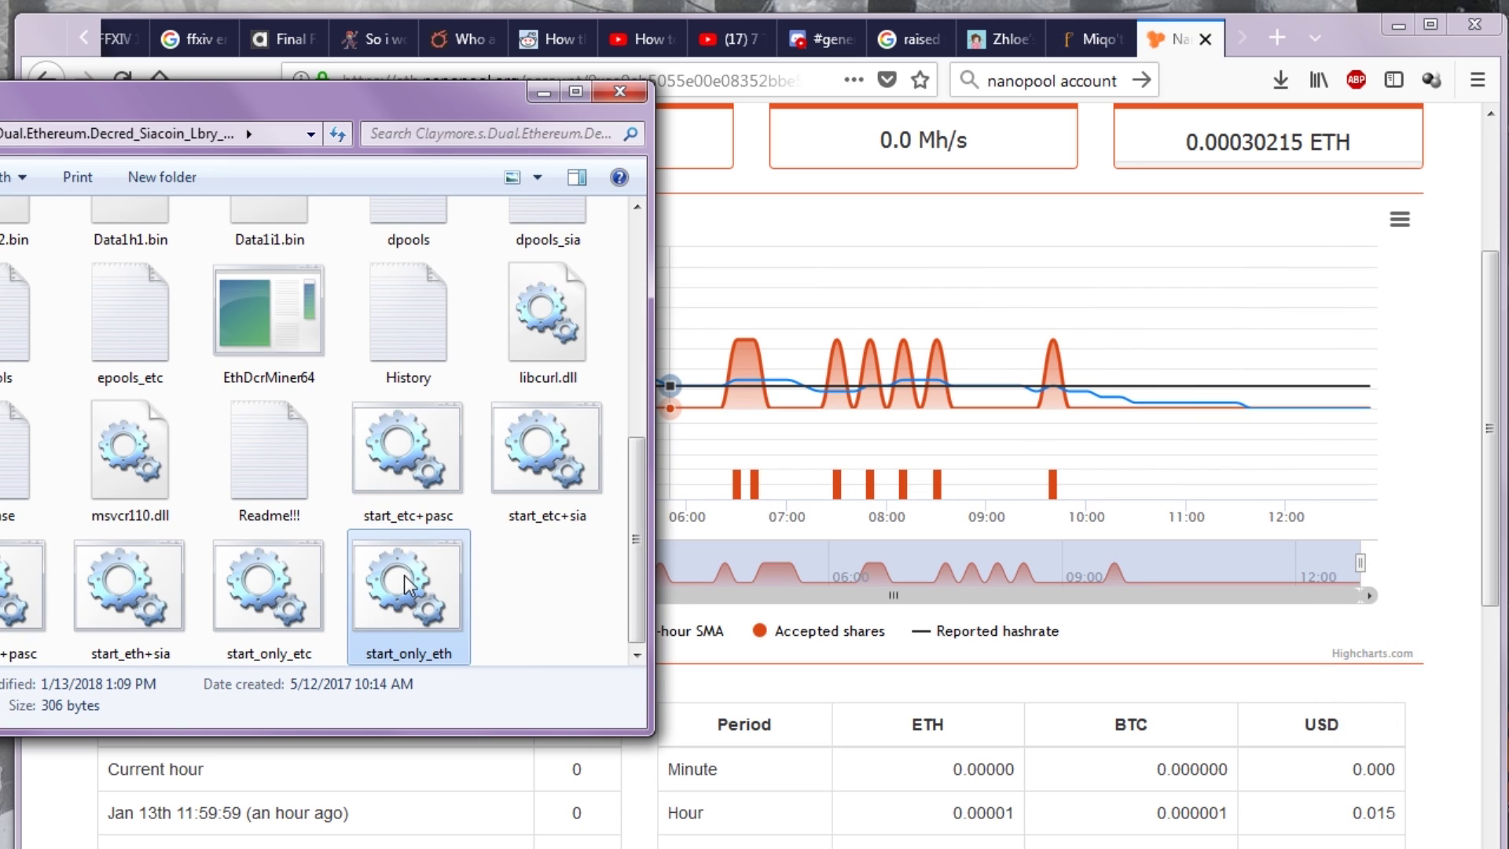
double_click(404, 575)
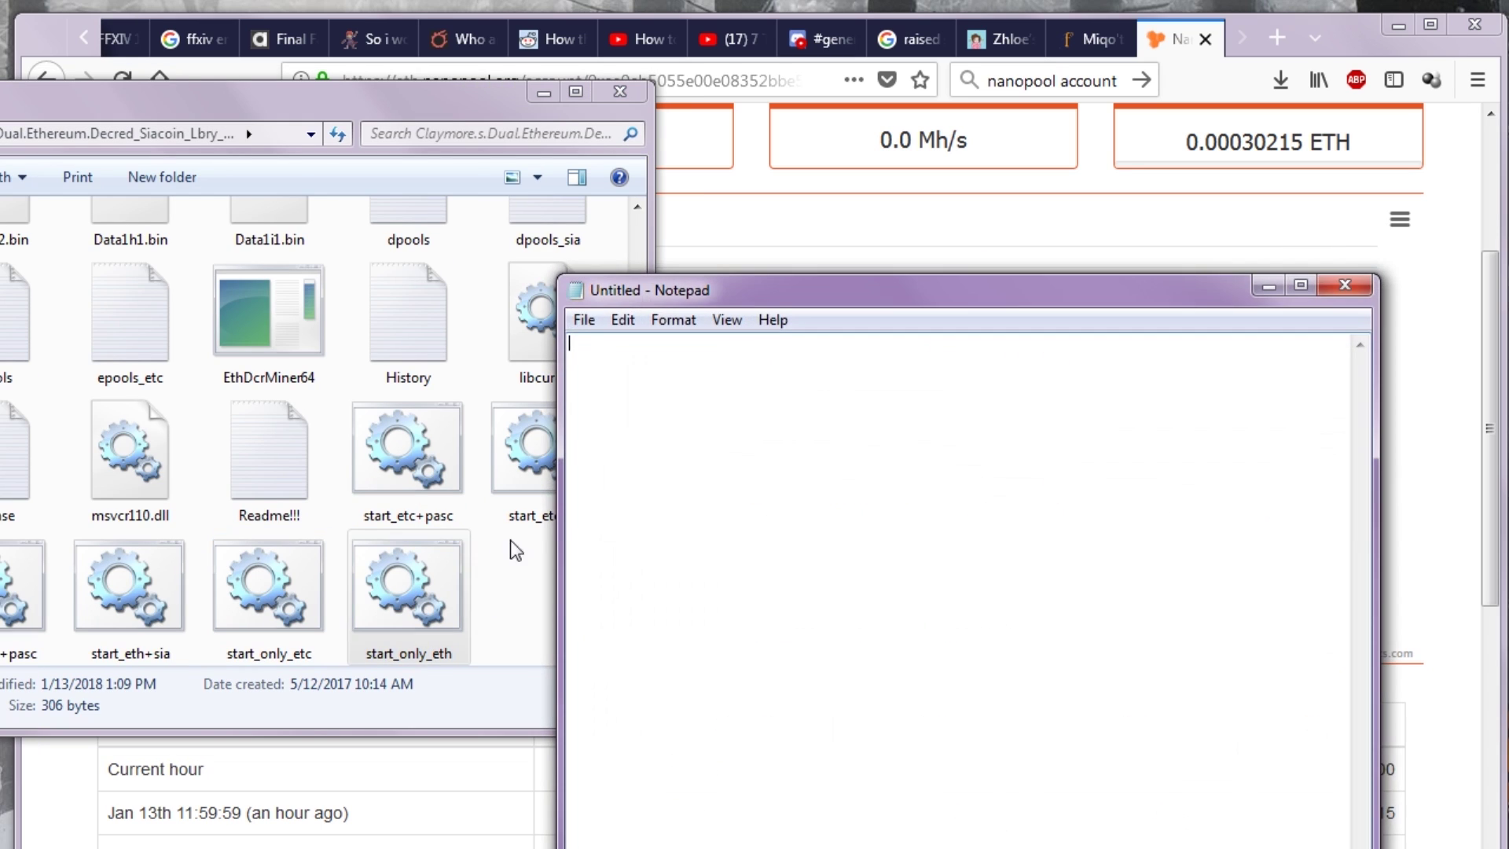
left_click_drag(408, 582, 703, 566)
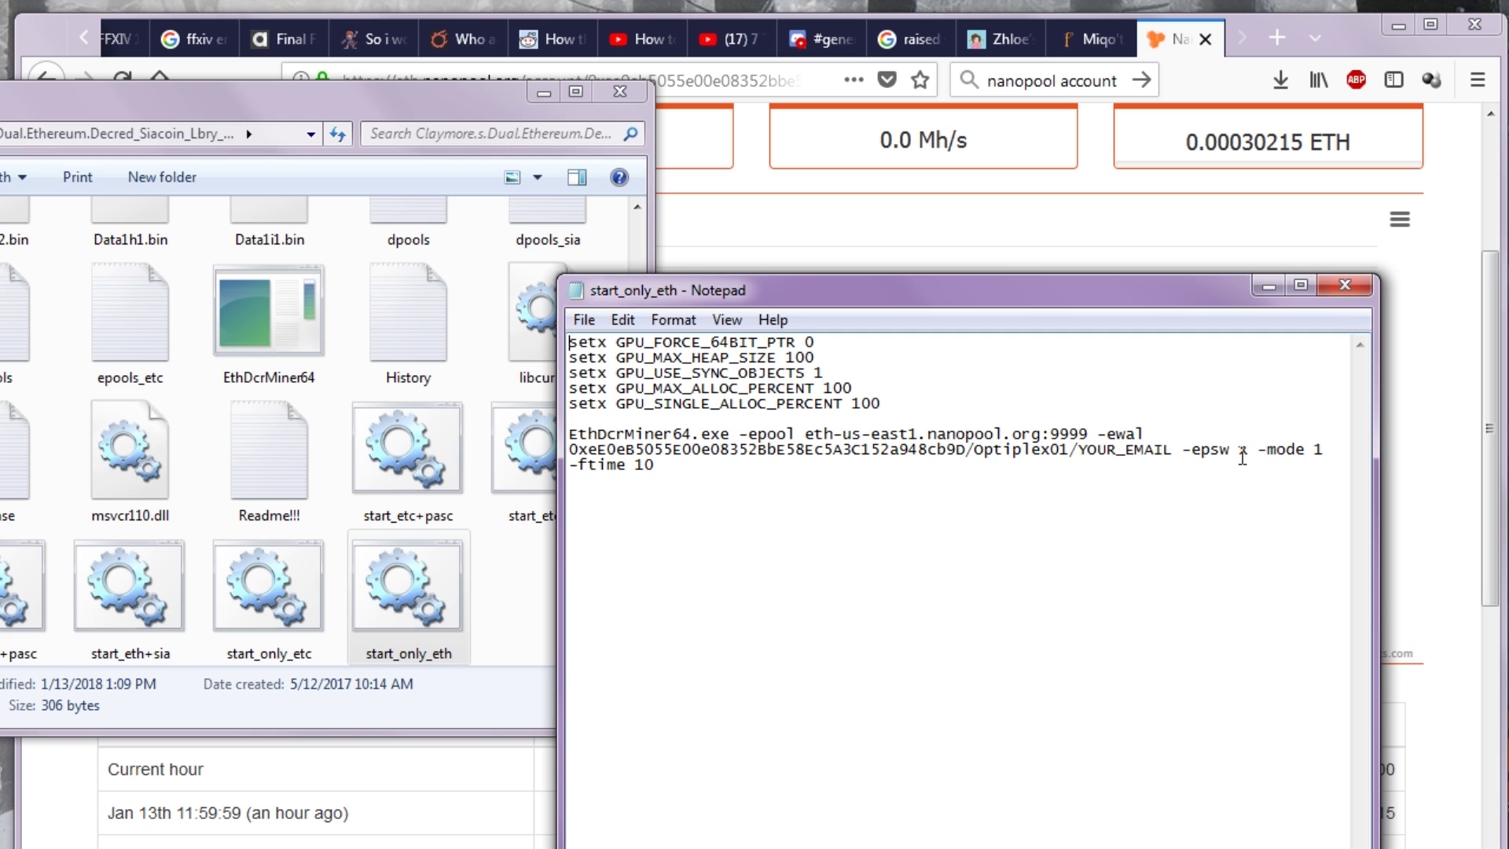
double_click(1316, 448)
left_click(1356, 286)
left_click(483, 535)
scroll(413, 514, "up", 2)
scroll(412, 514, "up", 2)
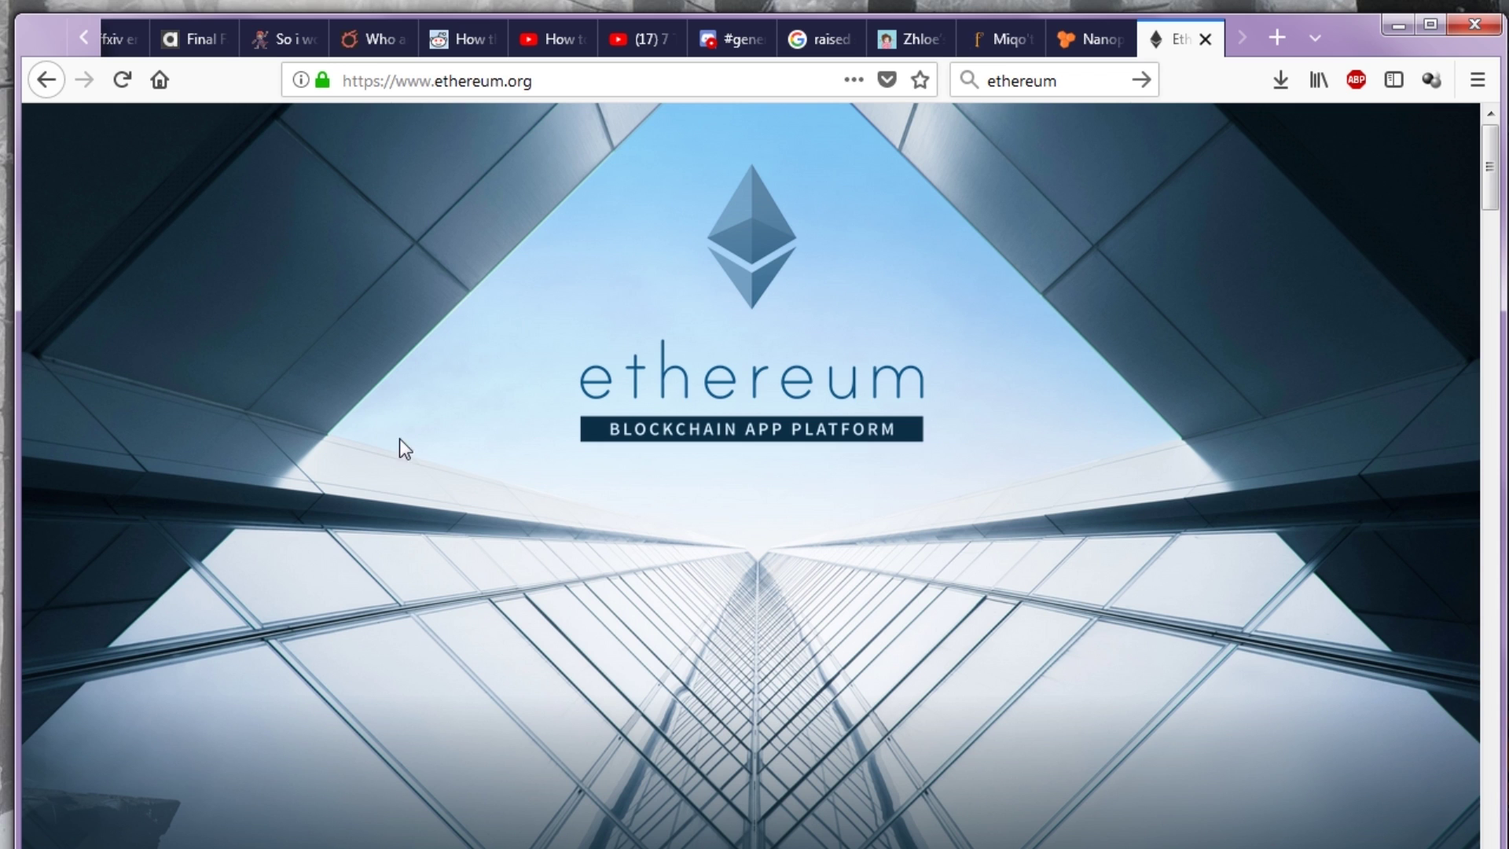
Download and save Ethereum-Wallet-win64-0-9-3.zip for Windows 64-bit after agreeing to the terms.
scroll(412, 446, "down", 15)
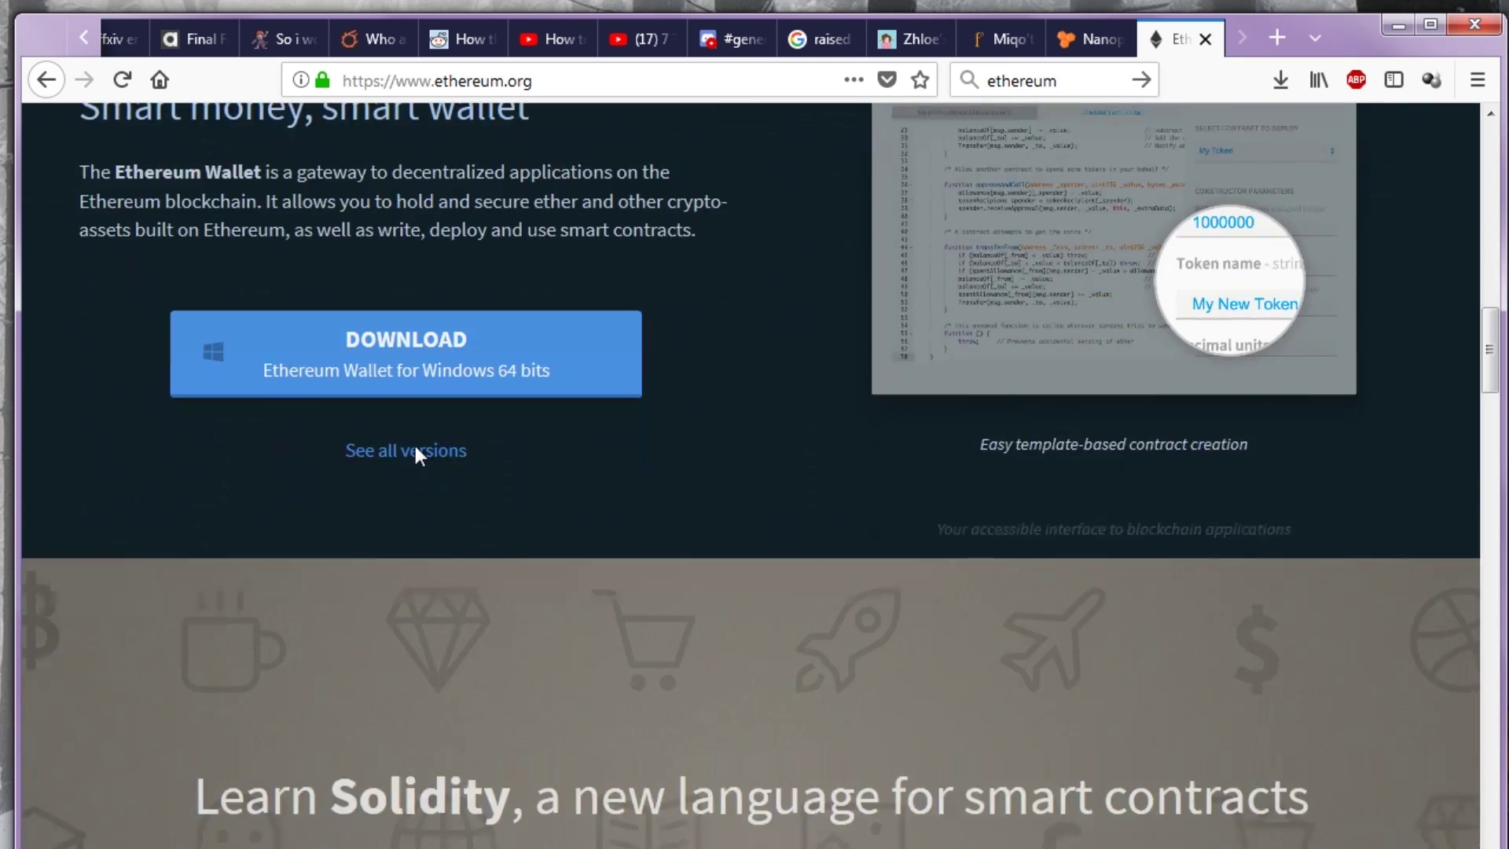
scroll(415, 453, "down", 2)
scroll(417, 454, "up", 5)
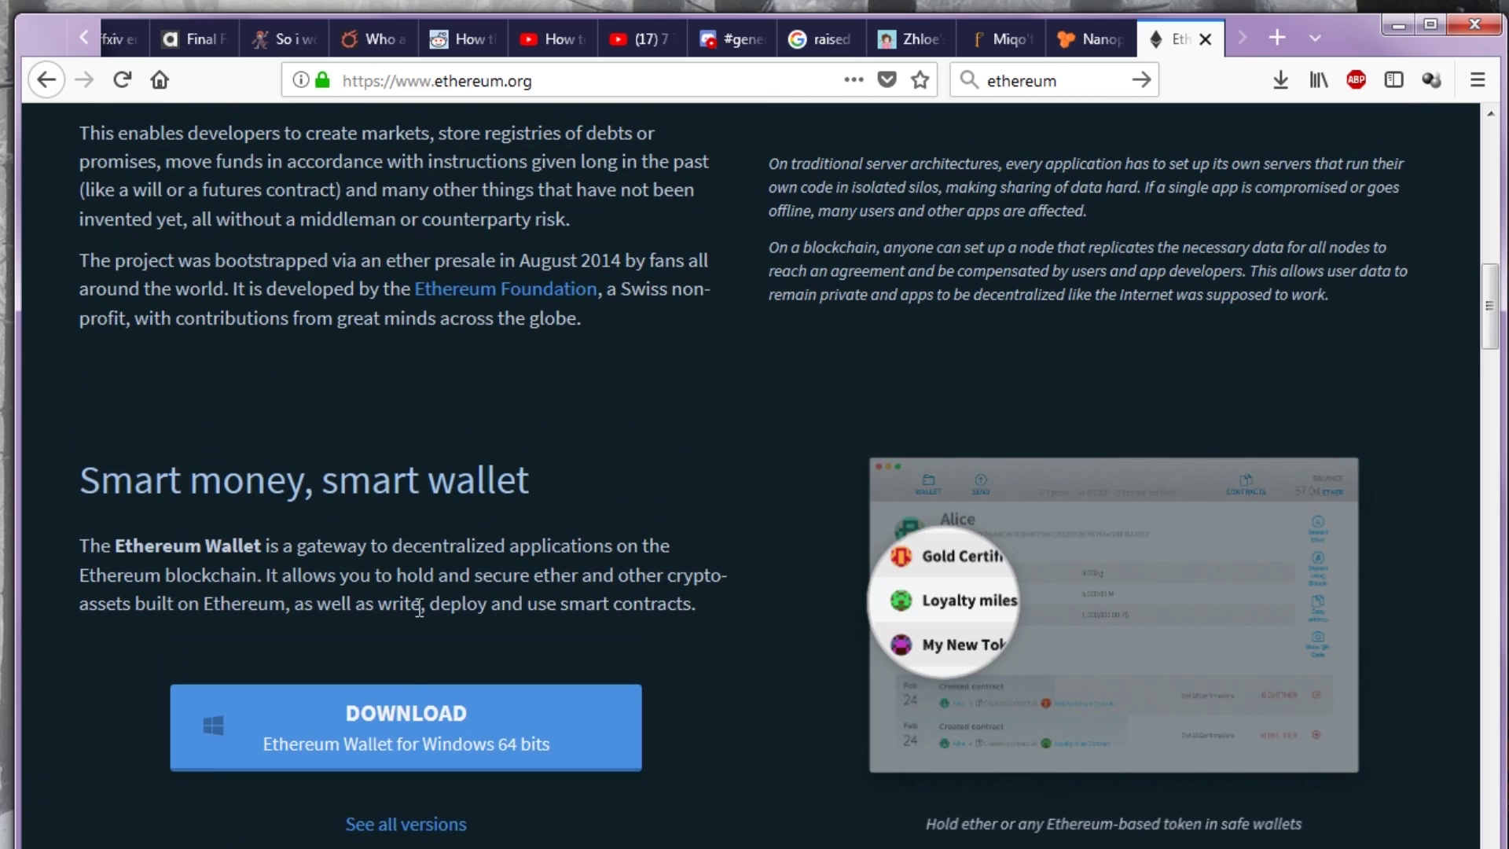
left_click(391, 723)
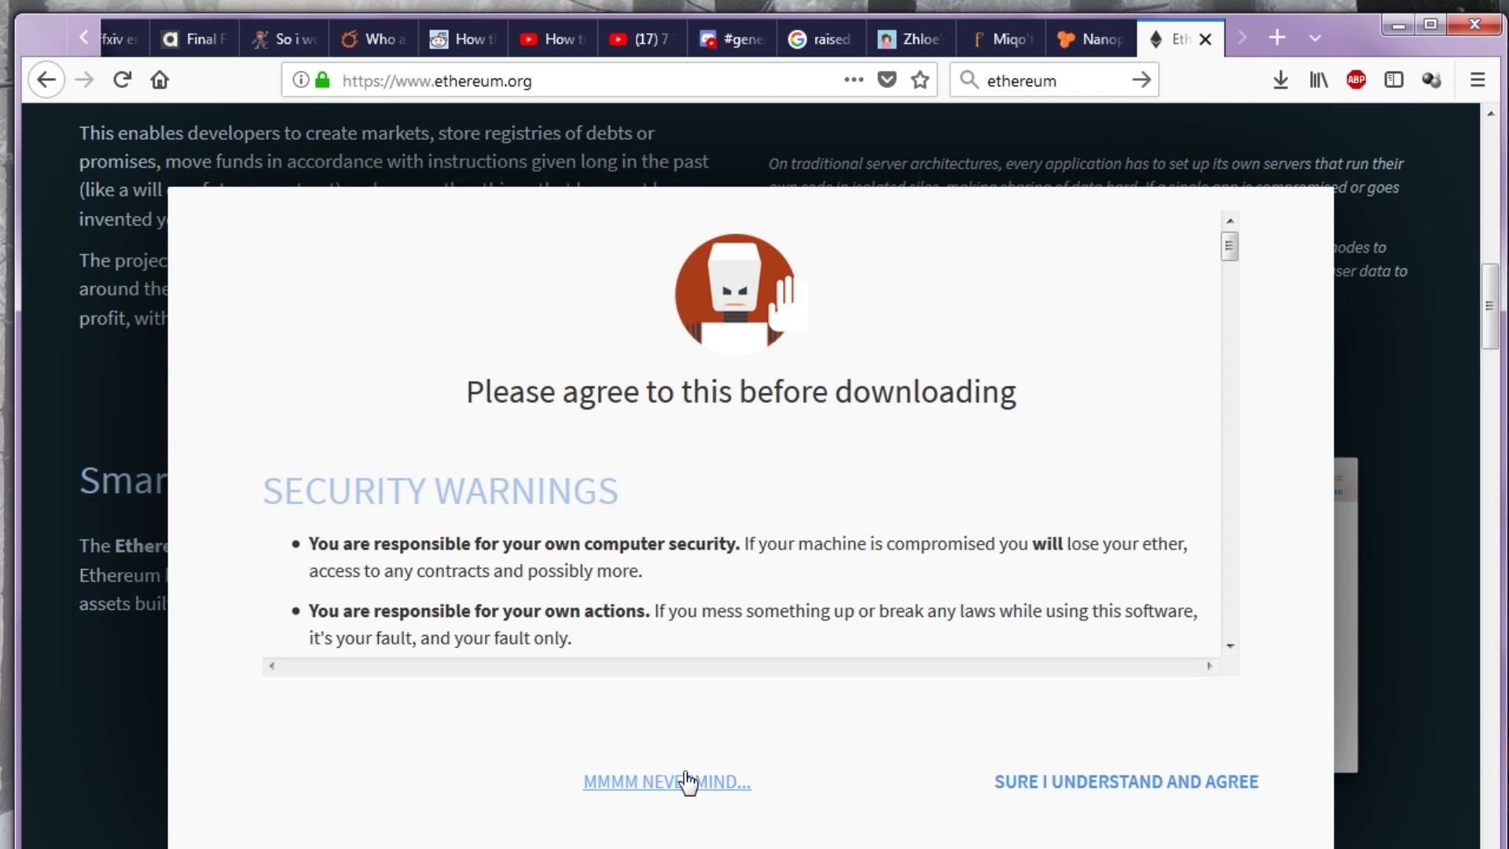
left_click(1111, 783)
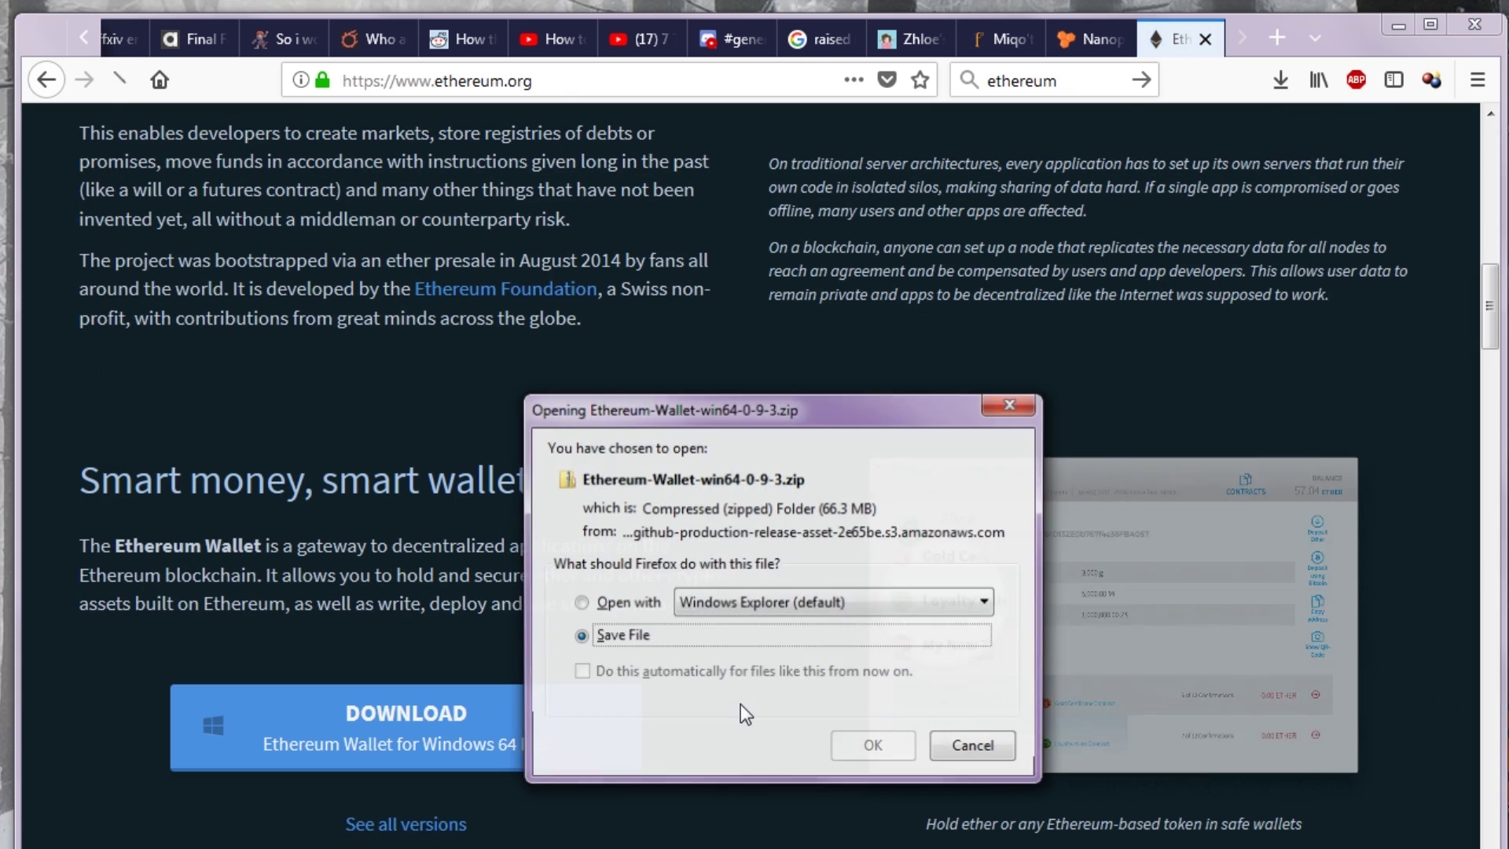
left_click(872, 748)
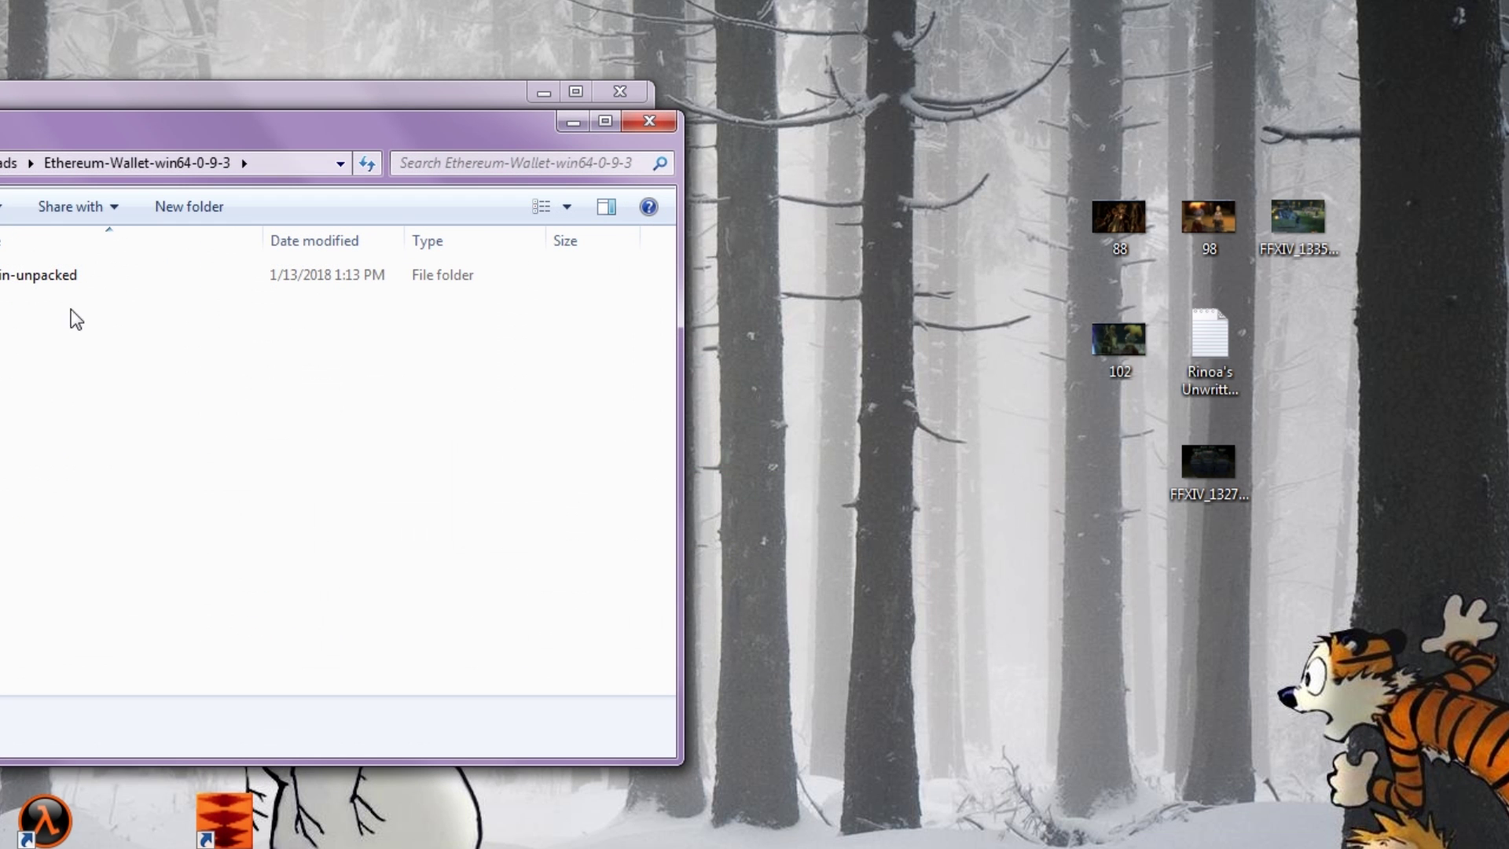
Run Ethereum Wallet.exe from win-unpacked, allowing it to run and geth through the firewall.
double_click(36, 275)
scroll(118, 381, "down", 15)
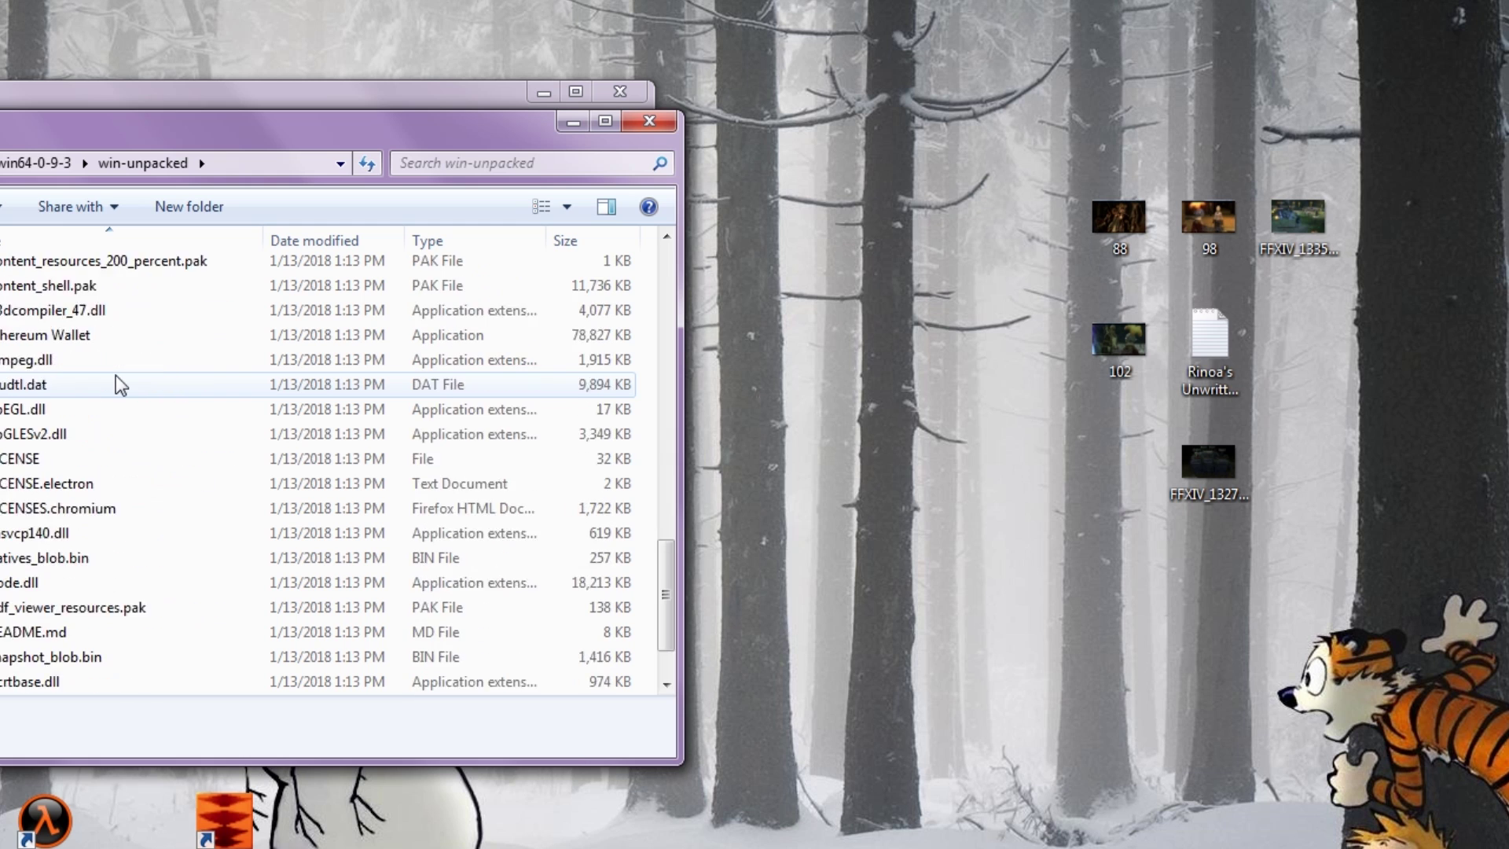
scroll(119, 416, "down", 1)
scroll(117, 452, "up", 2)
left_click(52, 397)
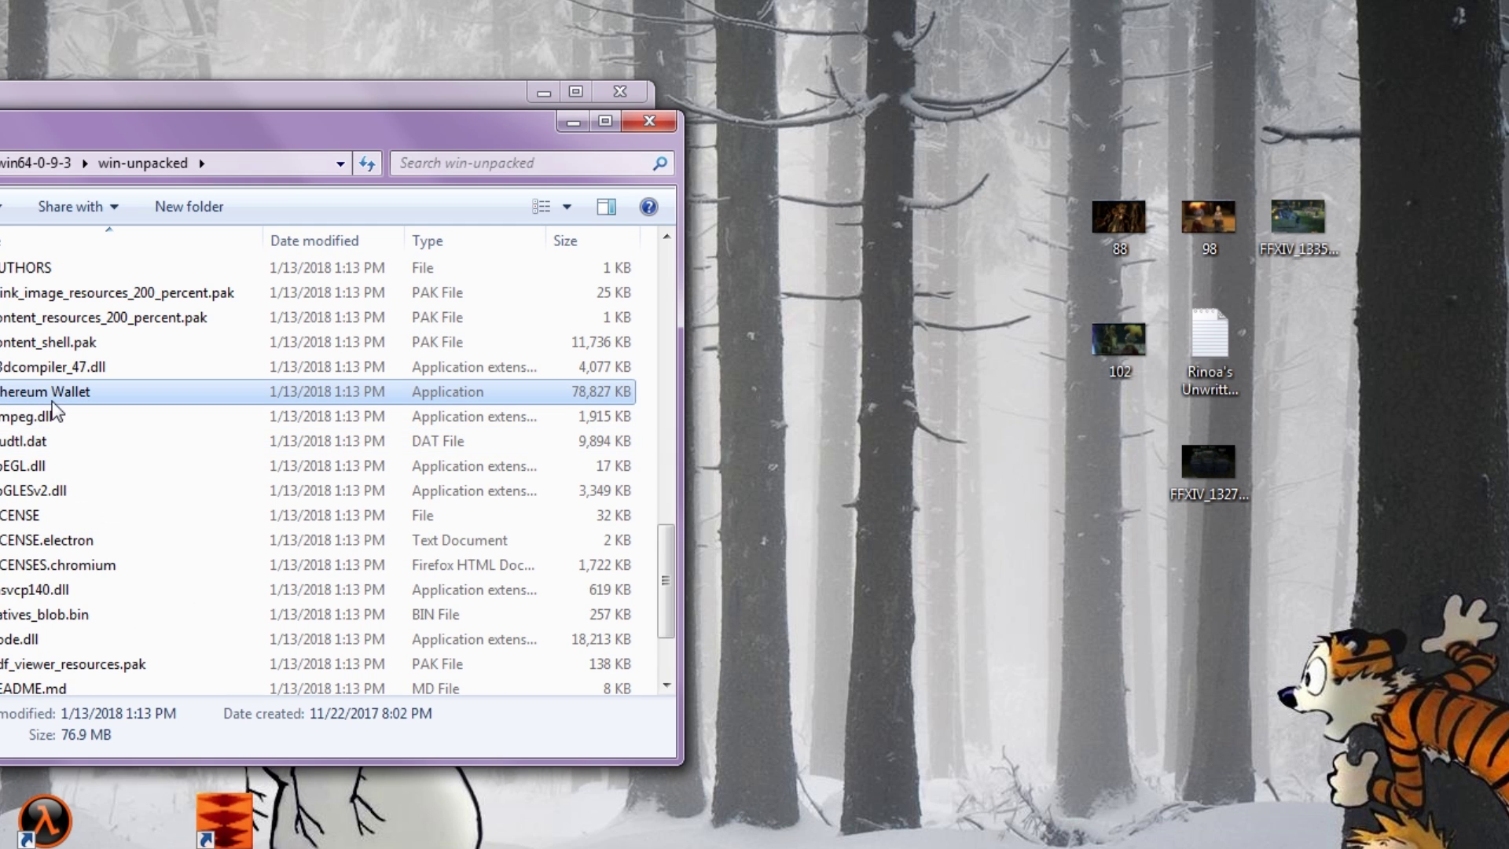
left_click(620, 92)
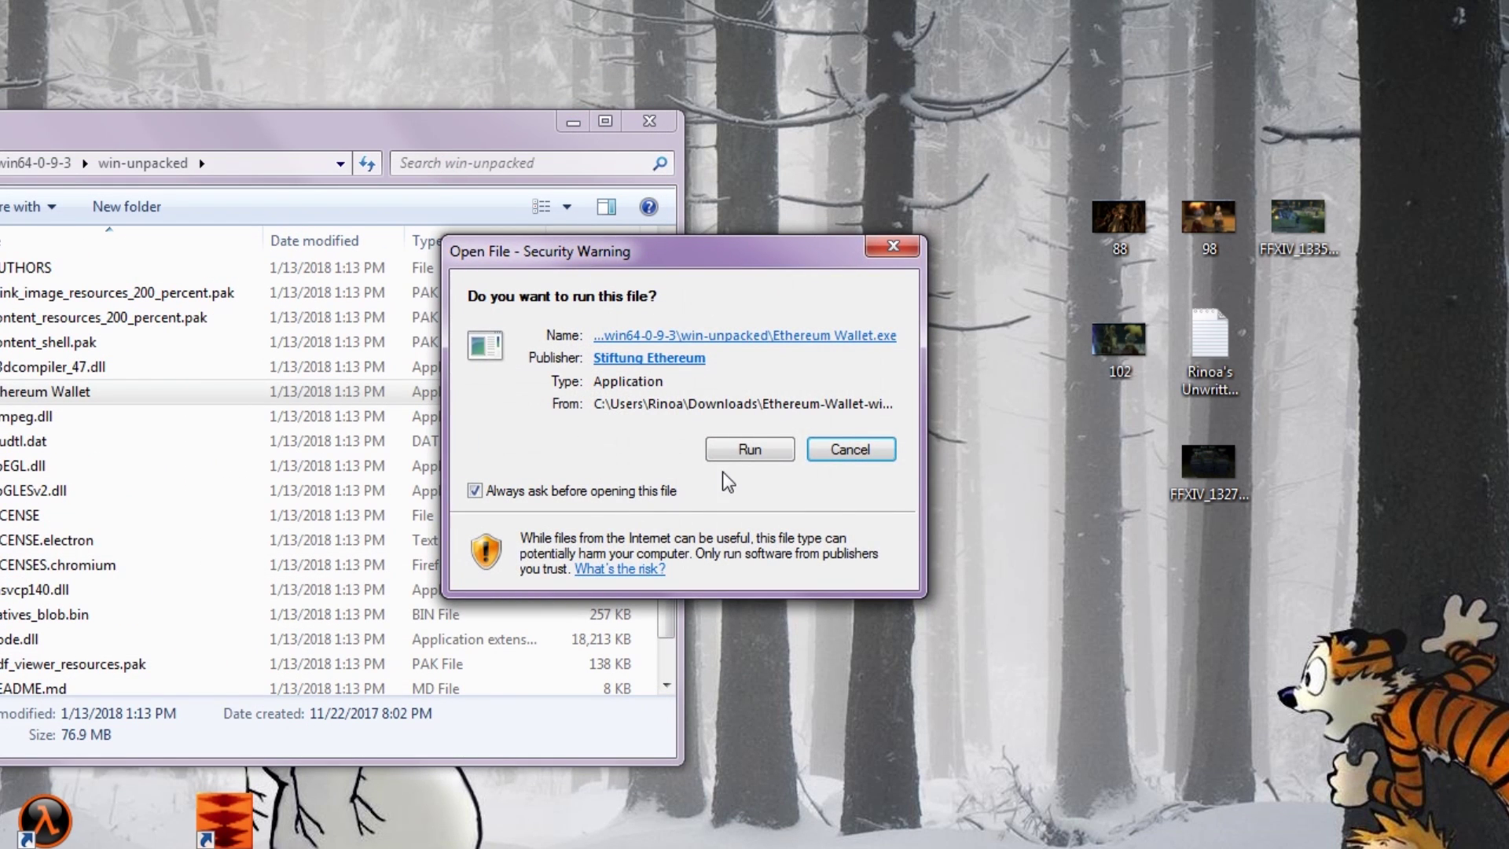
left_click(731, 451)
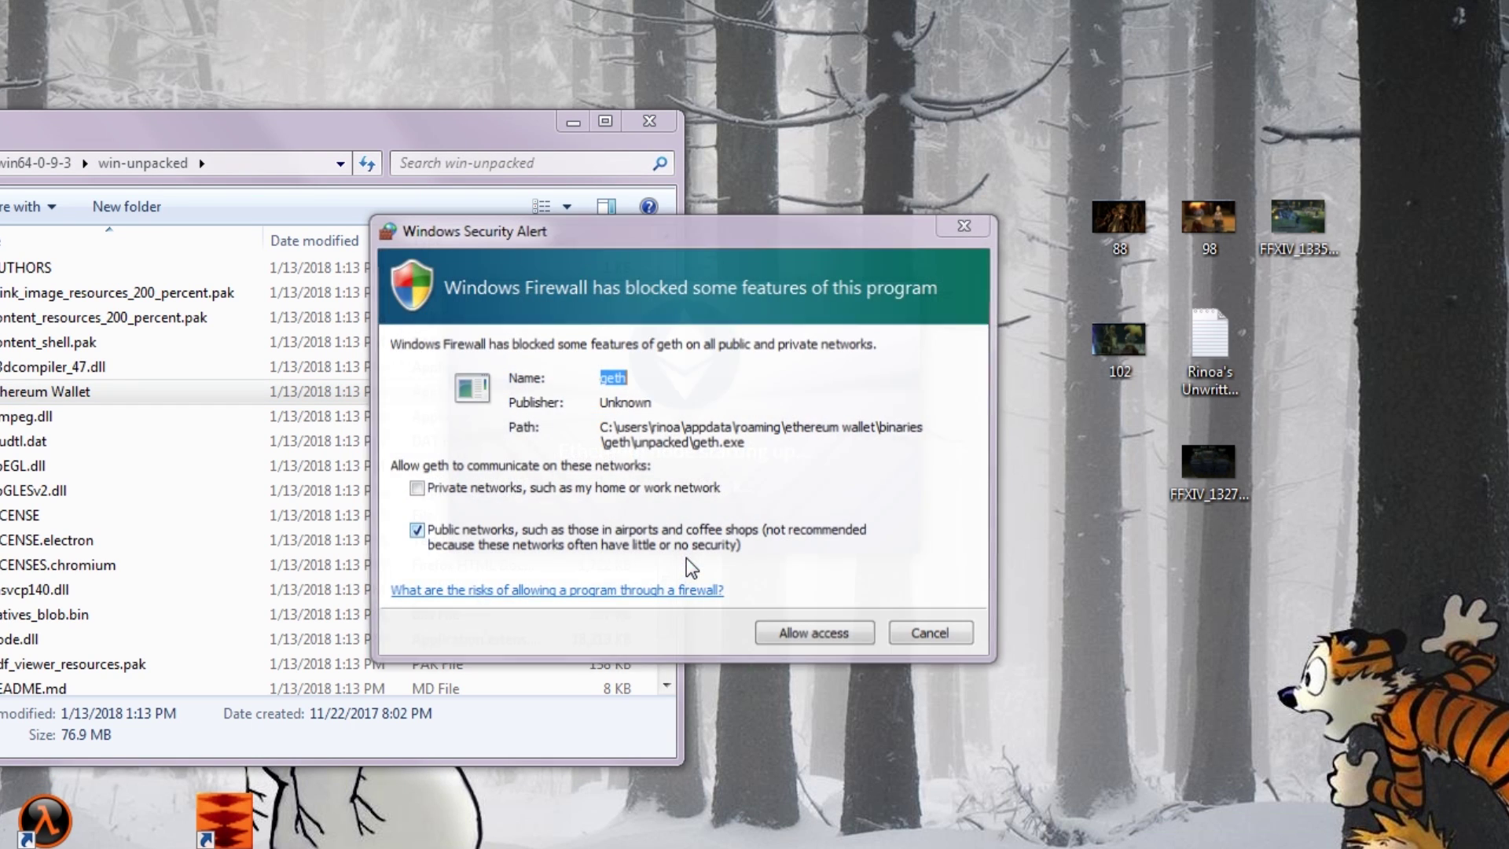
left_click(789, 637)
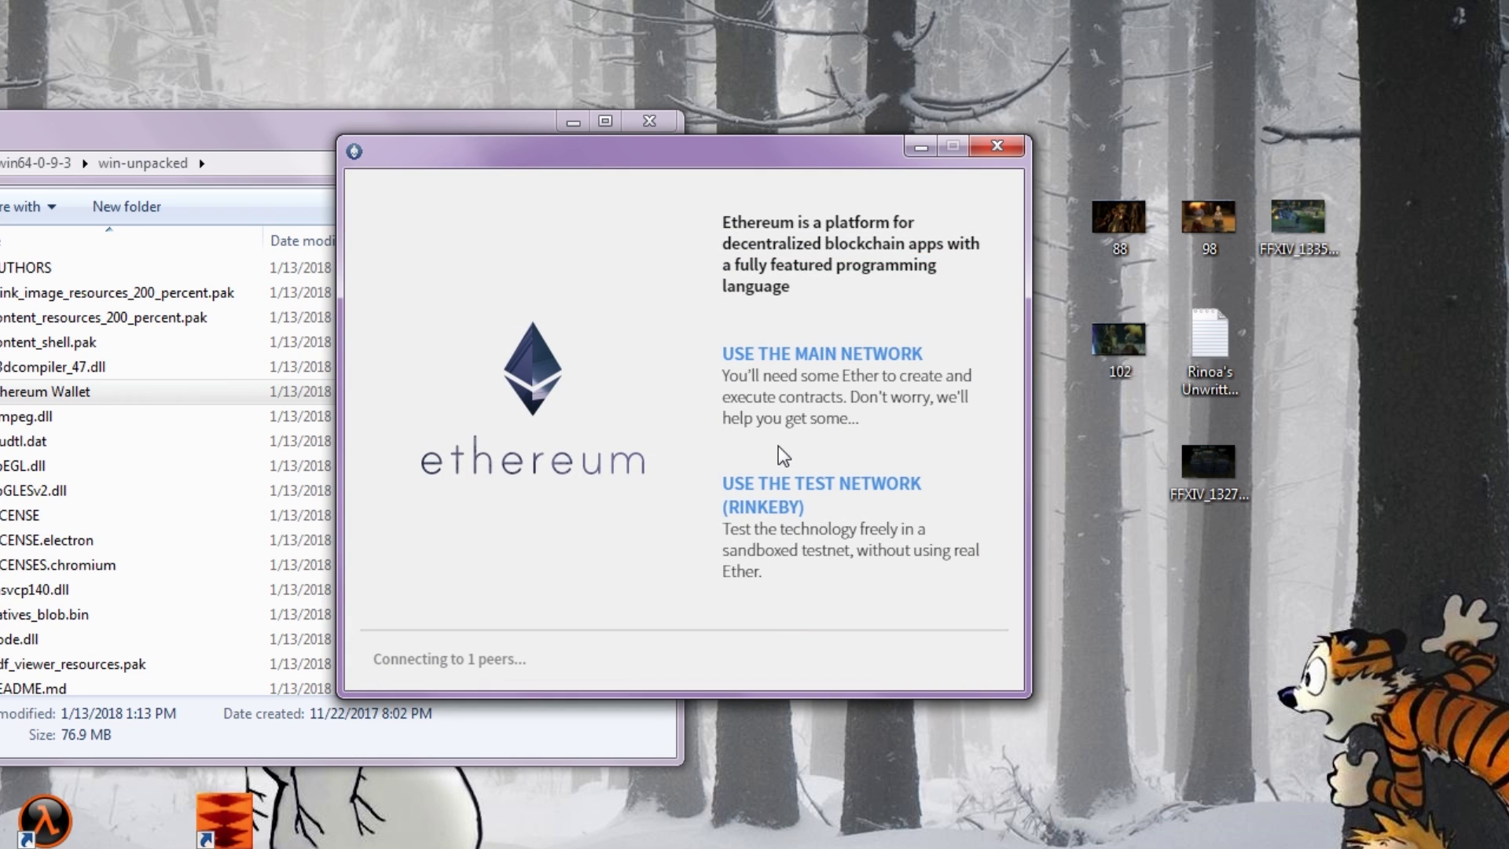
Choose the Main Network, skip import, create a password-protected account and launch the application.
left_click(809, 354)
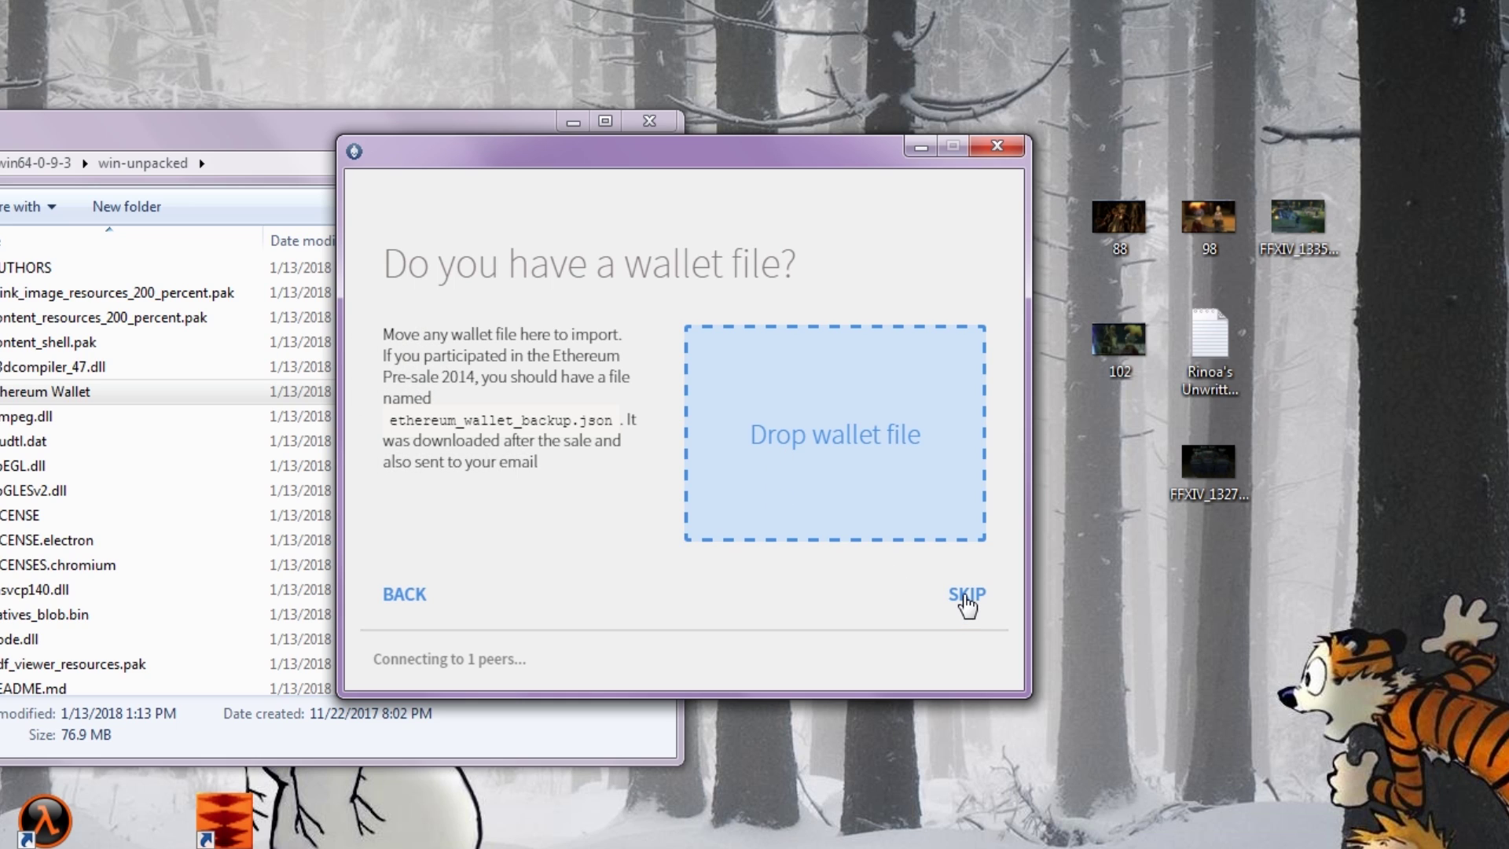
left_click(967, 606)
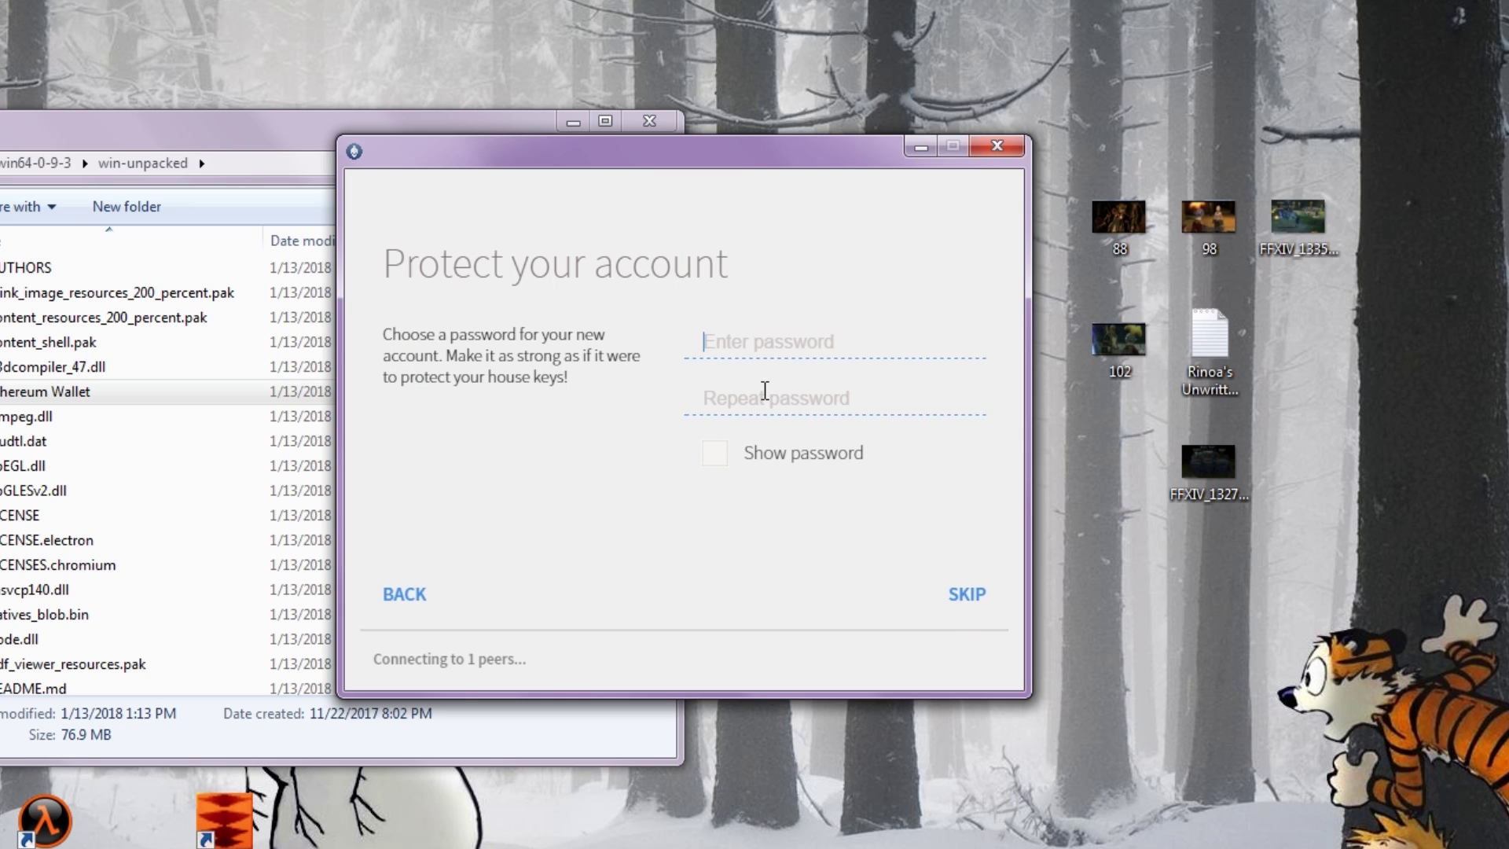
left_click(759, 394)
left_click(715, 453)
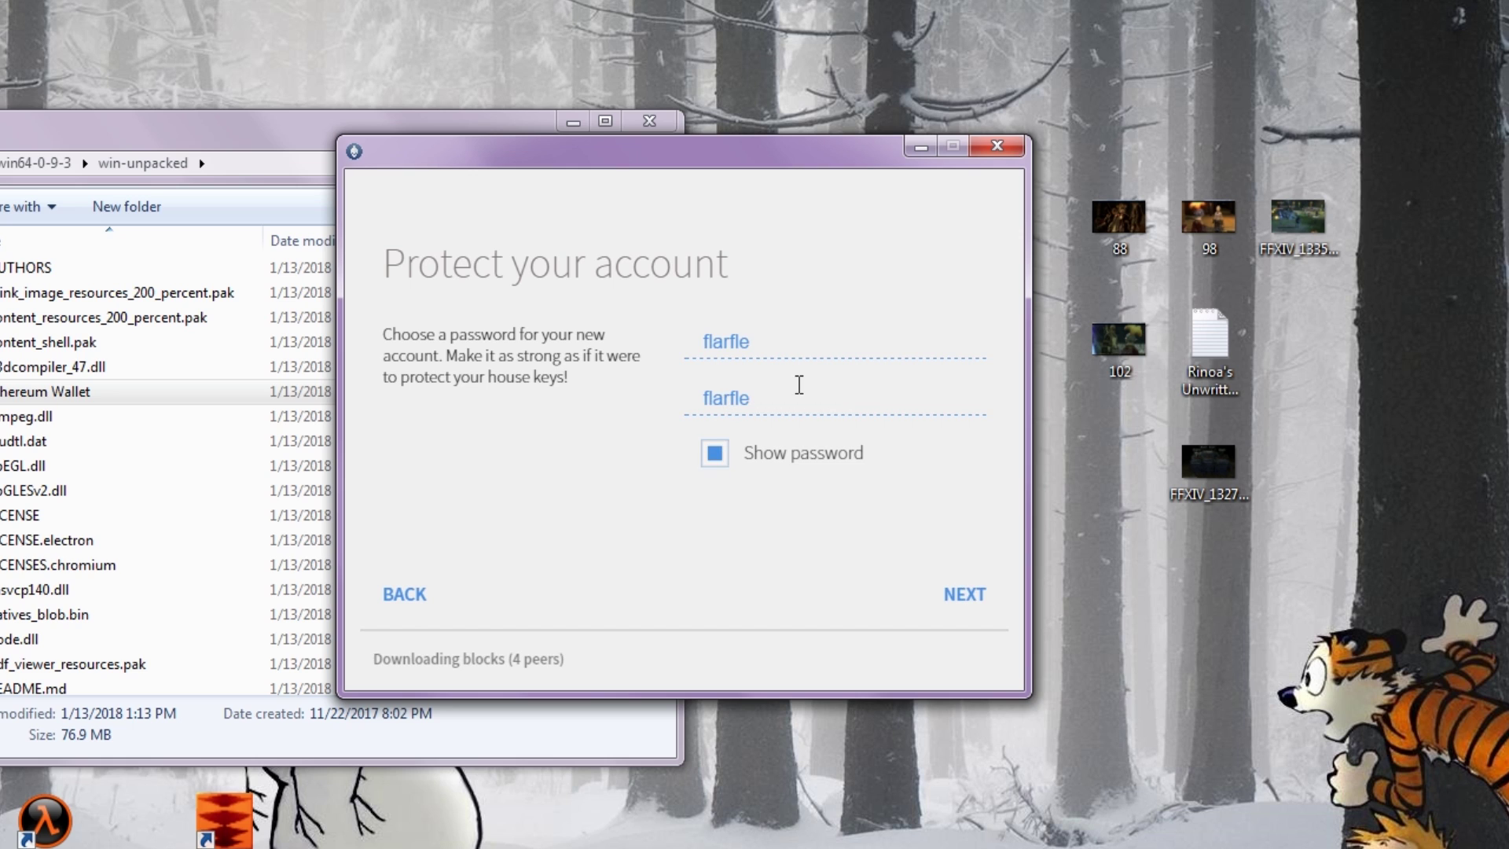
left_click(951, 602)
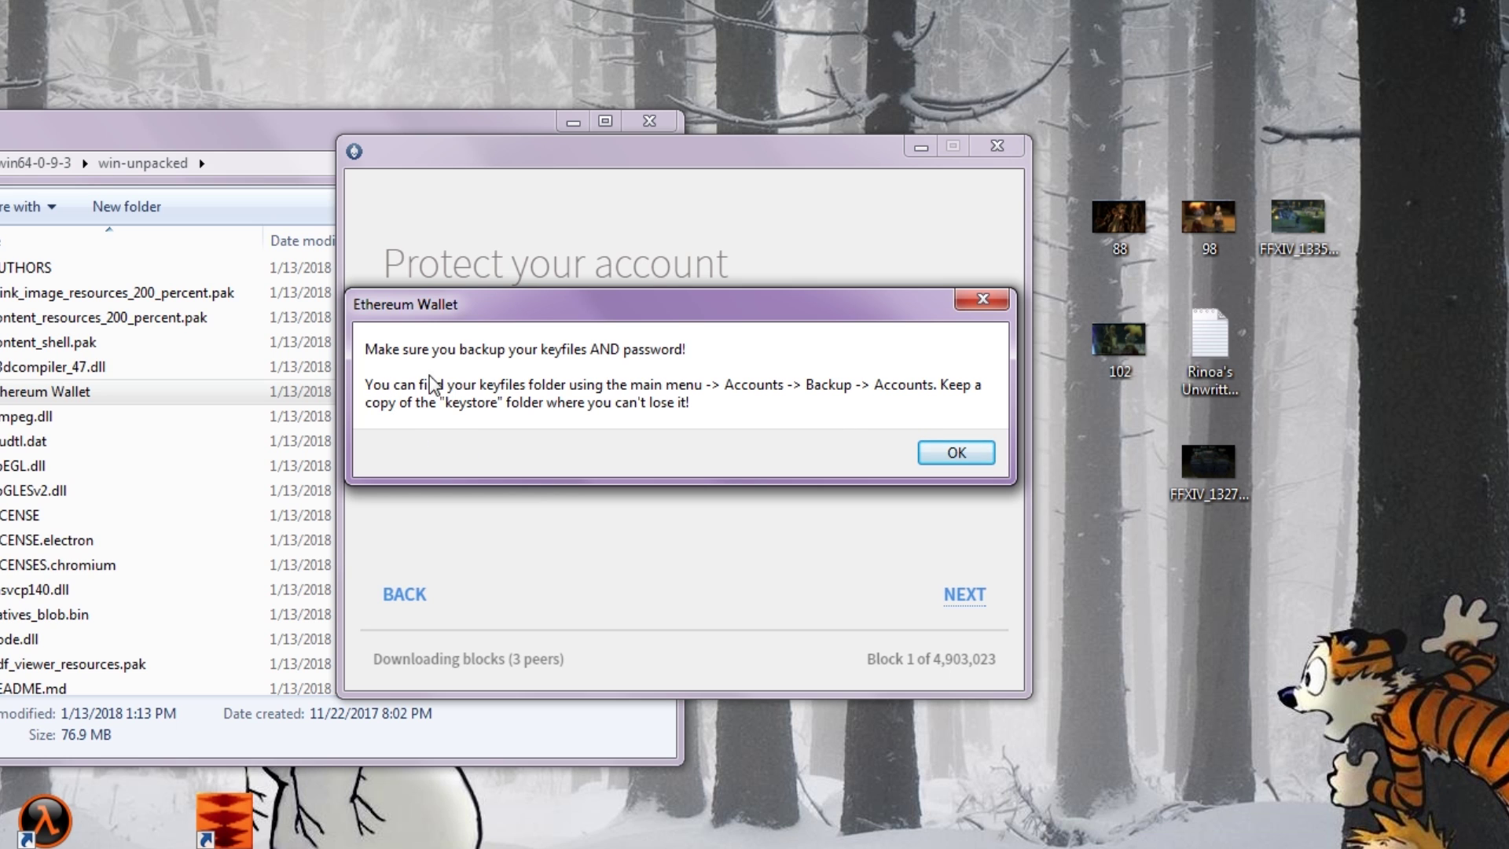
key("Return")
left_click(743, 550)
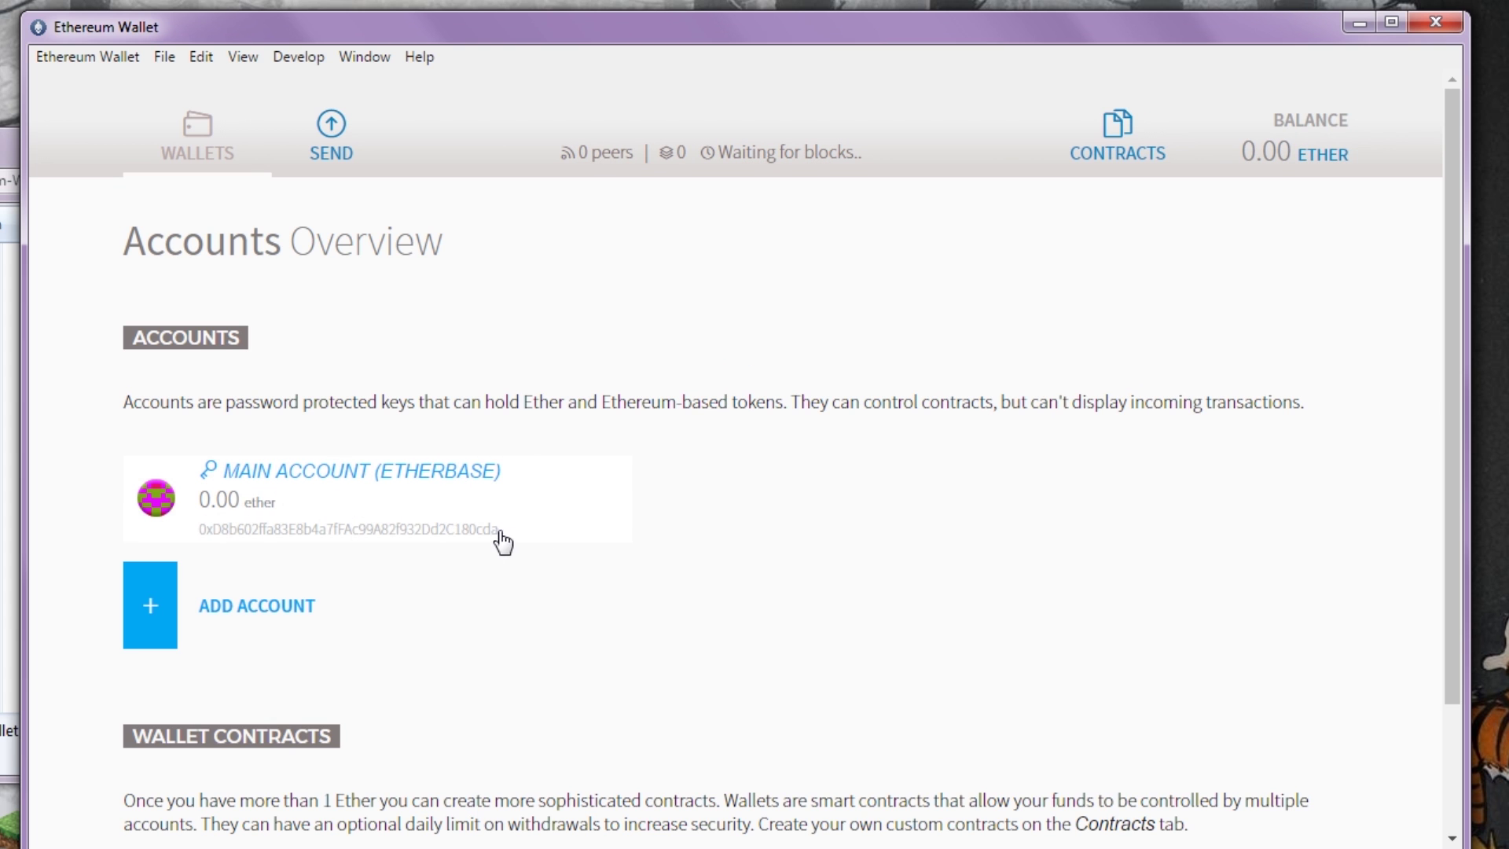
Copy the Main Account's address and paste it into a new Notepad note.
left_click(385, 503)
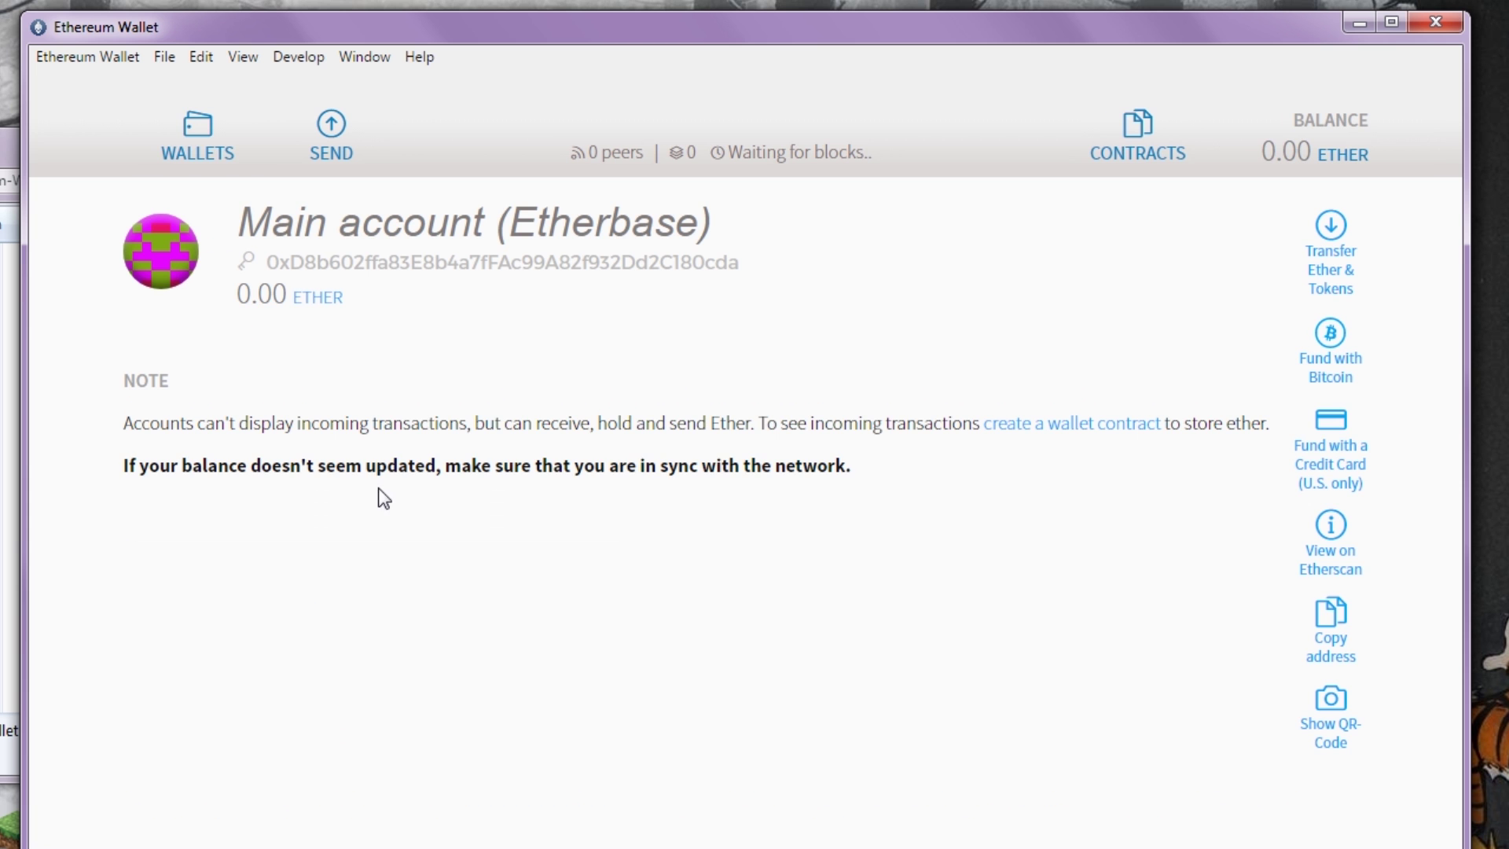
left_click(1326, 629)
key("super")
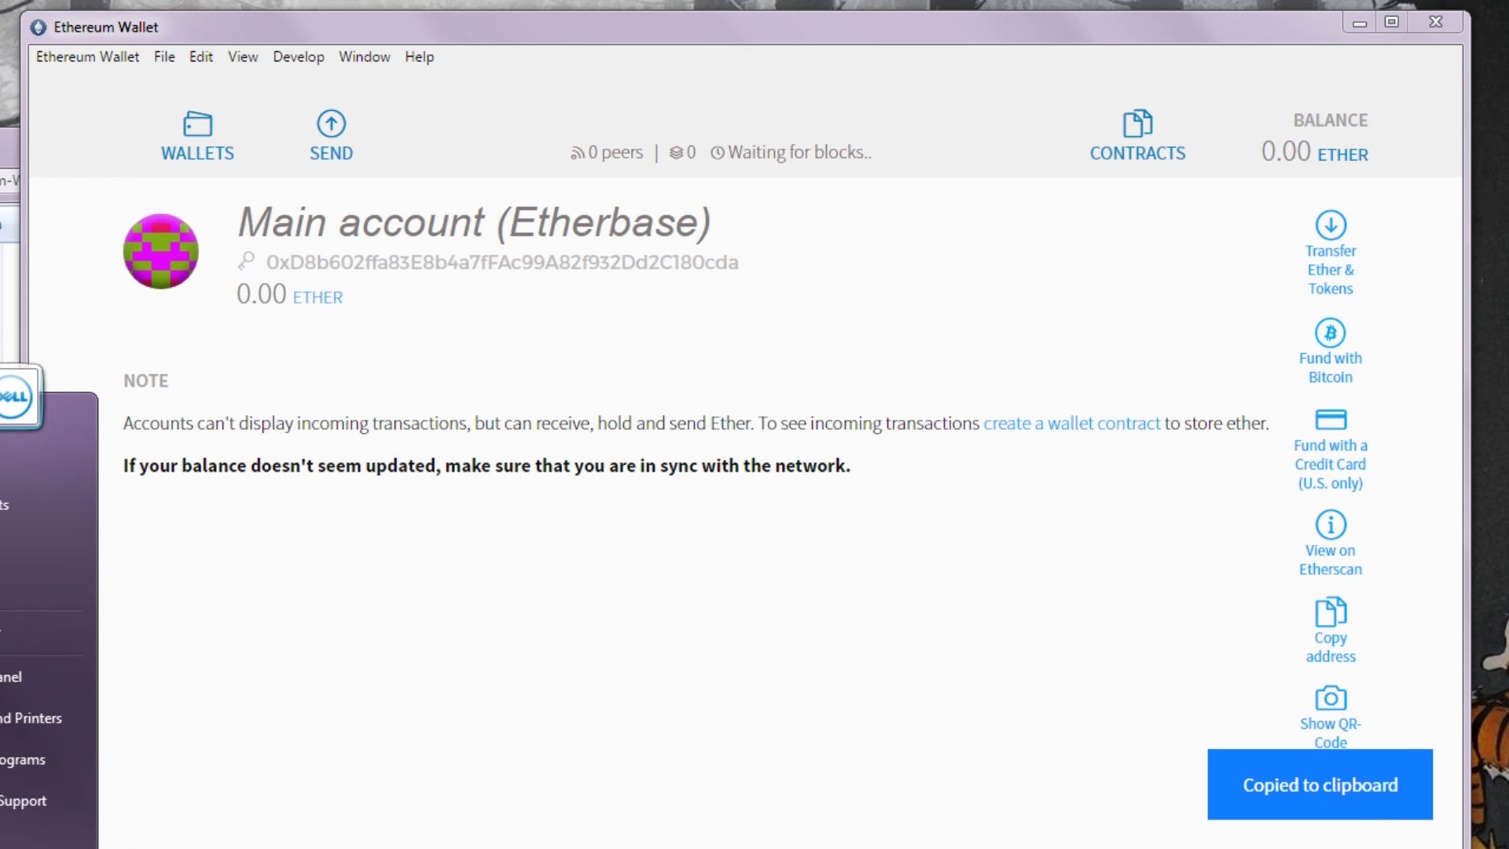
right_click(785, 499)
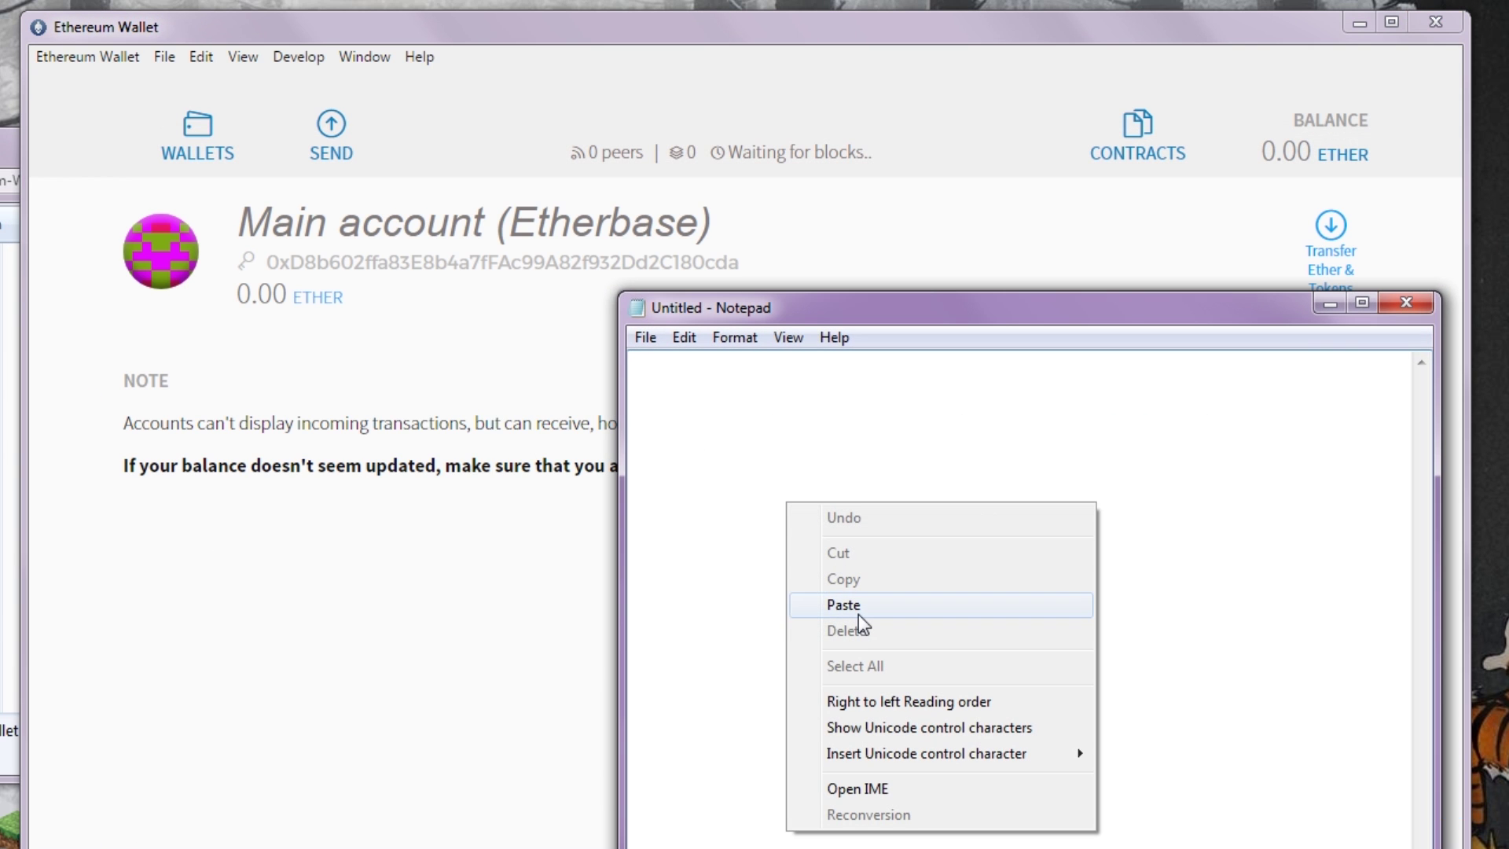
left_click(844, 605)
Move the note to the lower right and select the pasted address line.
left_click_drag(1047, 361, 602, 384)
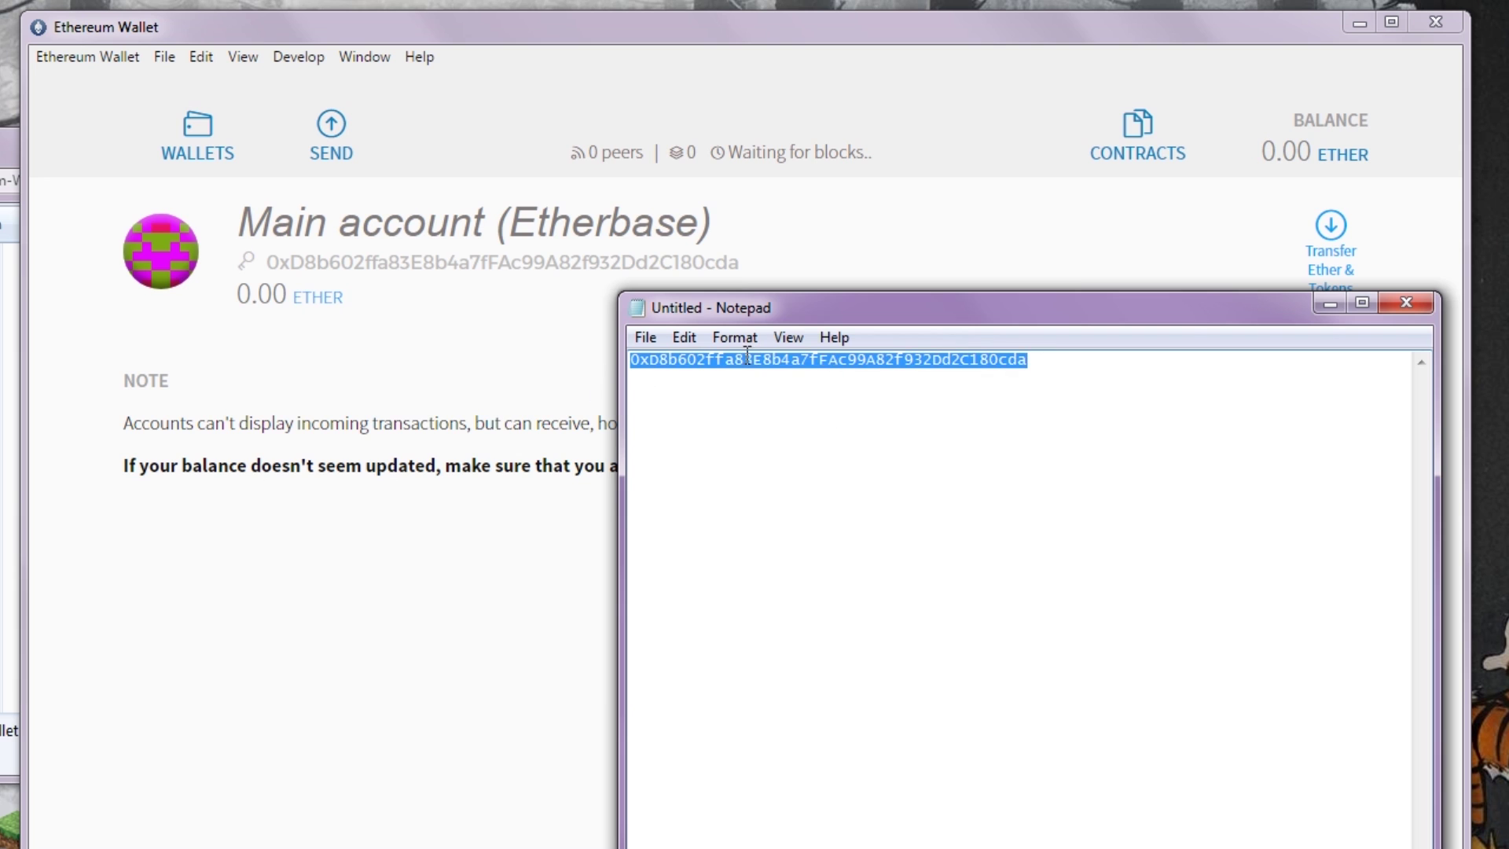
left_click(644, 379)
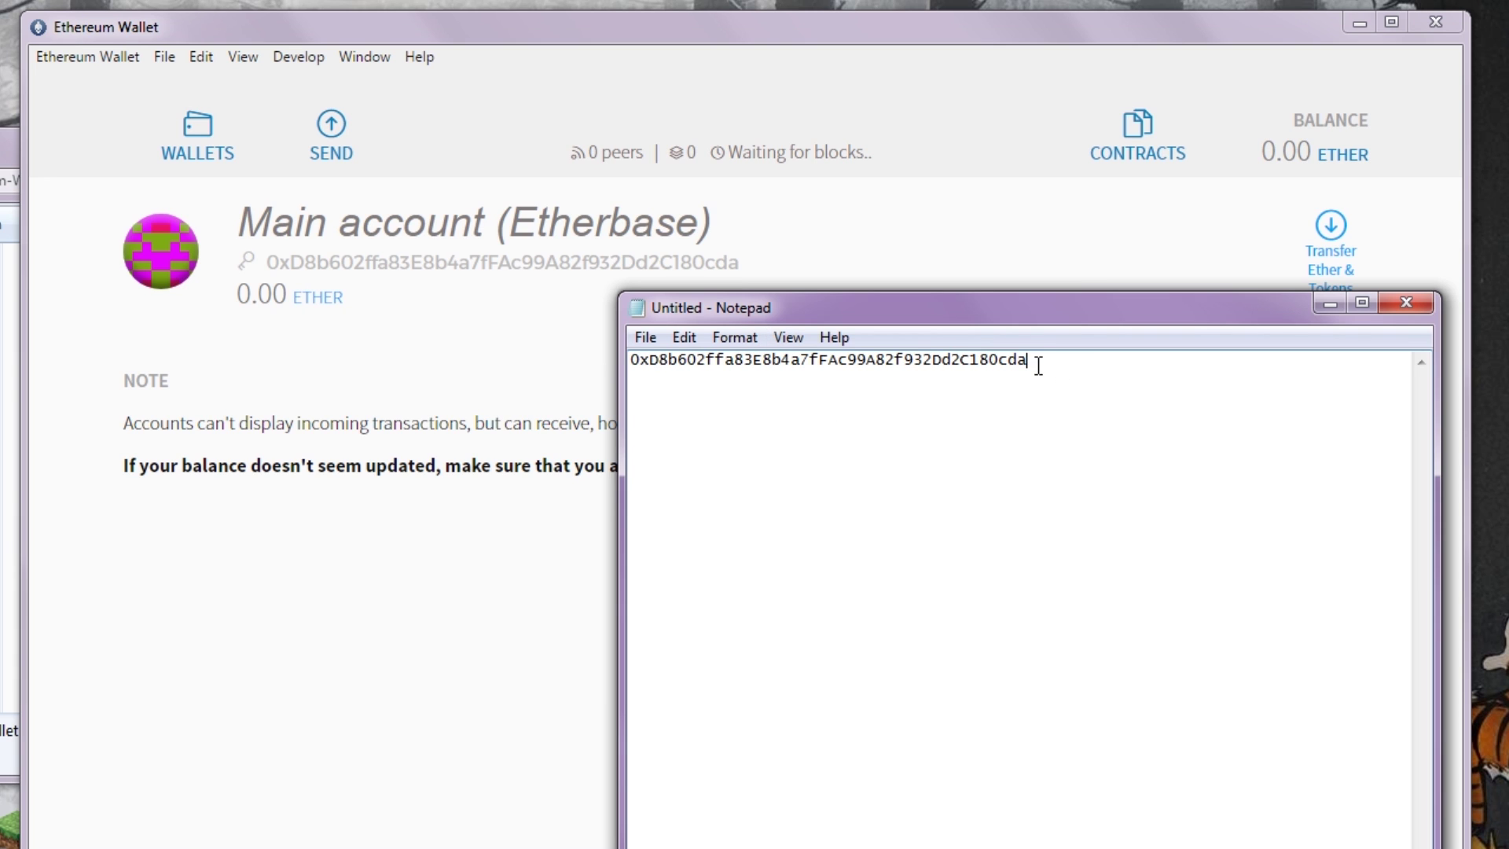
left_click_drag(1000, 312, 1327, 371)
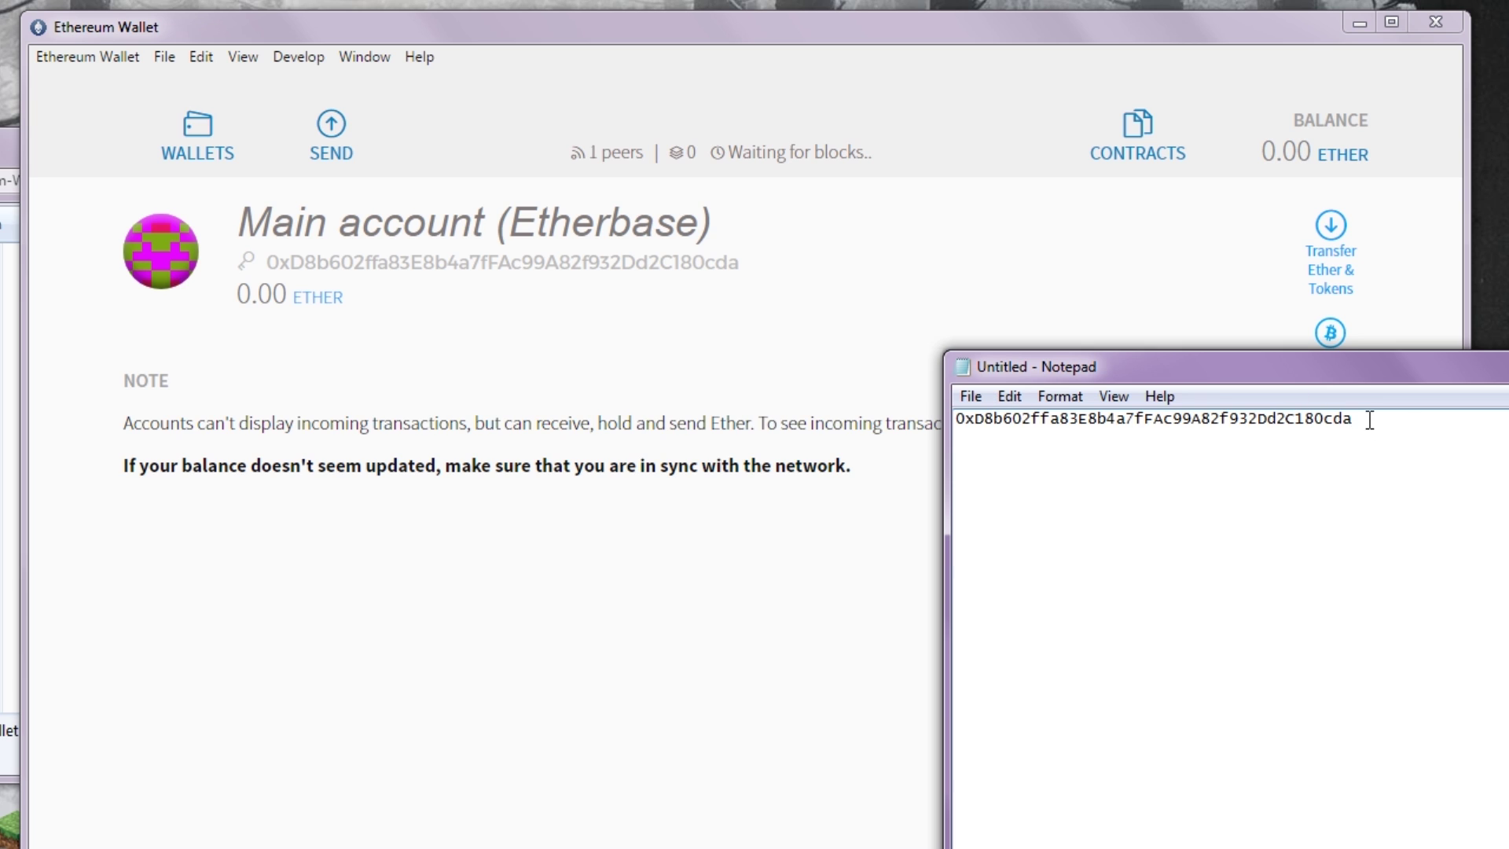
left_click_drag(1370, 433, 952, 418)
key("ctrl+c")
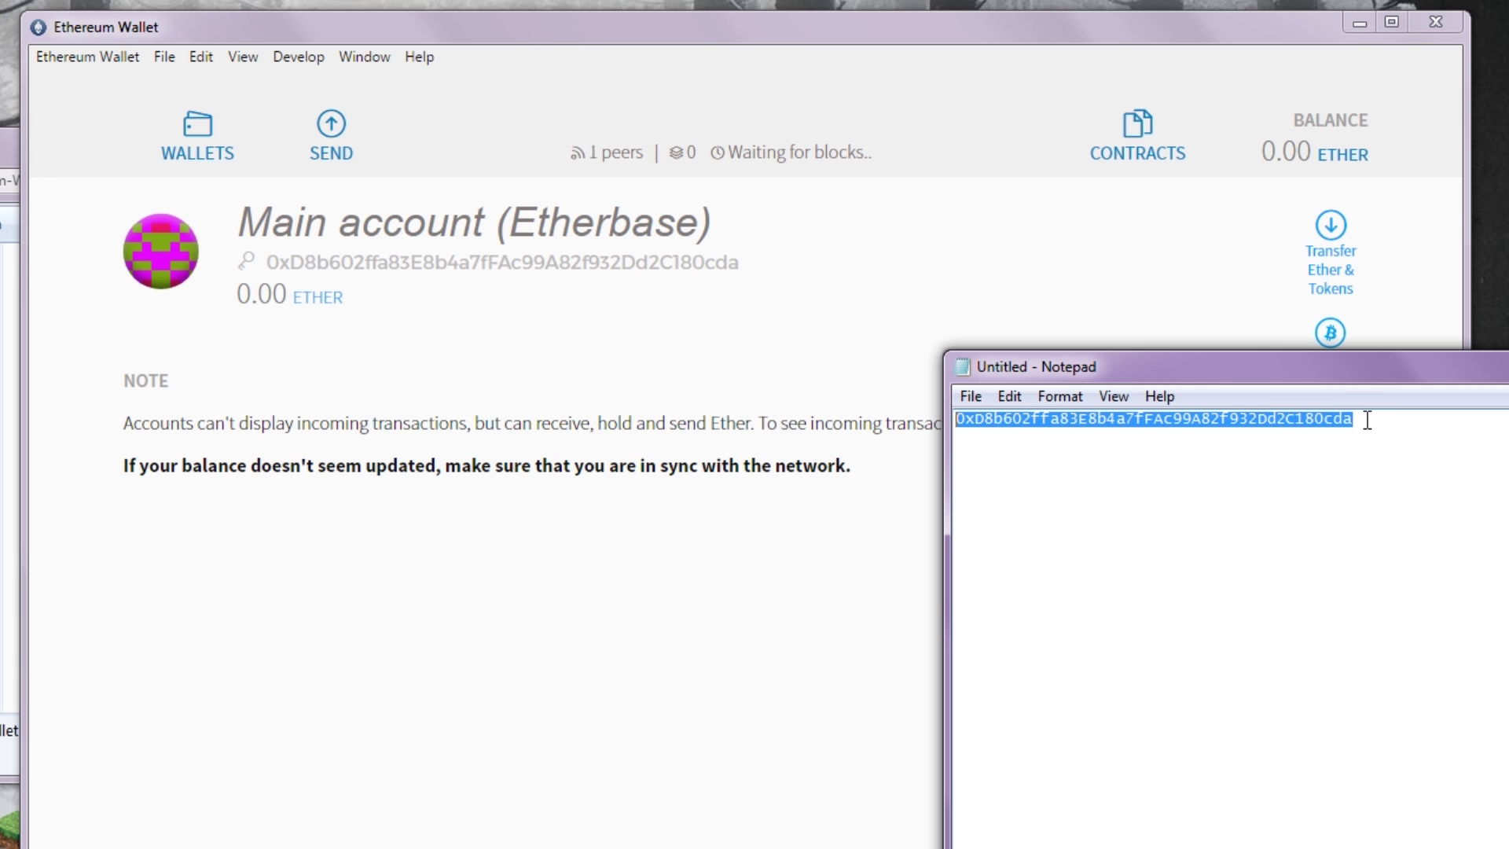
left_click(1367, 420)
left_click_drag(1364, 421, 1304, 420)
Replace the old -ewal wallet address in start_only_eth with the new address from the note.
left_click_drag(1303, 421, 954, 419)
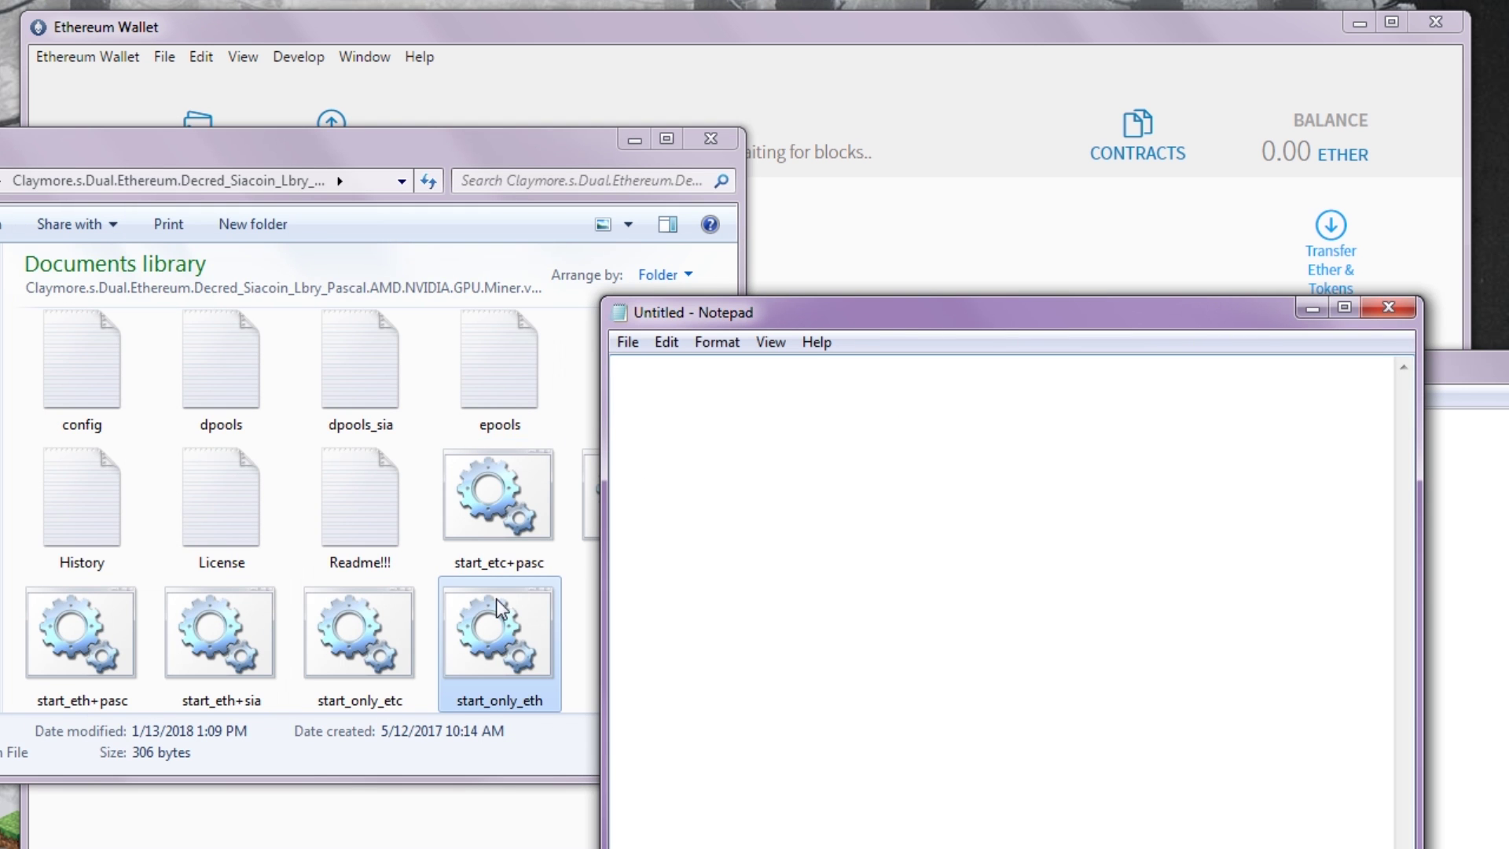
left_click_drag(496, 609, 821, 554)
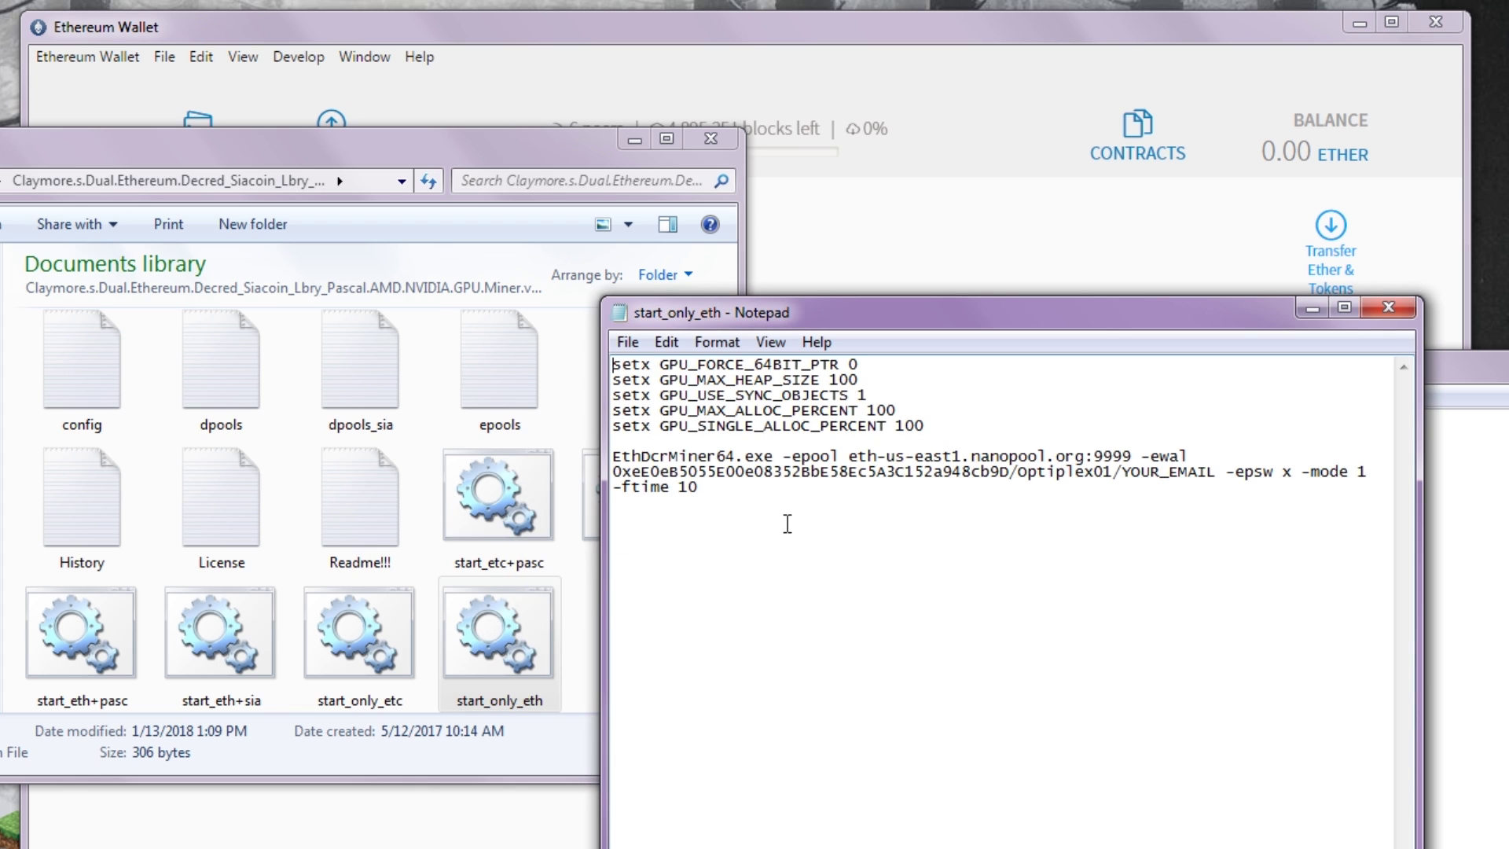
left_click(1017, 473)
left_click_drag(1013, 473, 614, 481)
key("Delete")
key("alt+Tab")
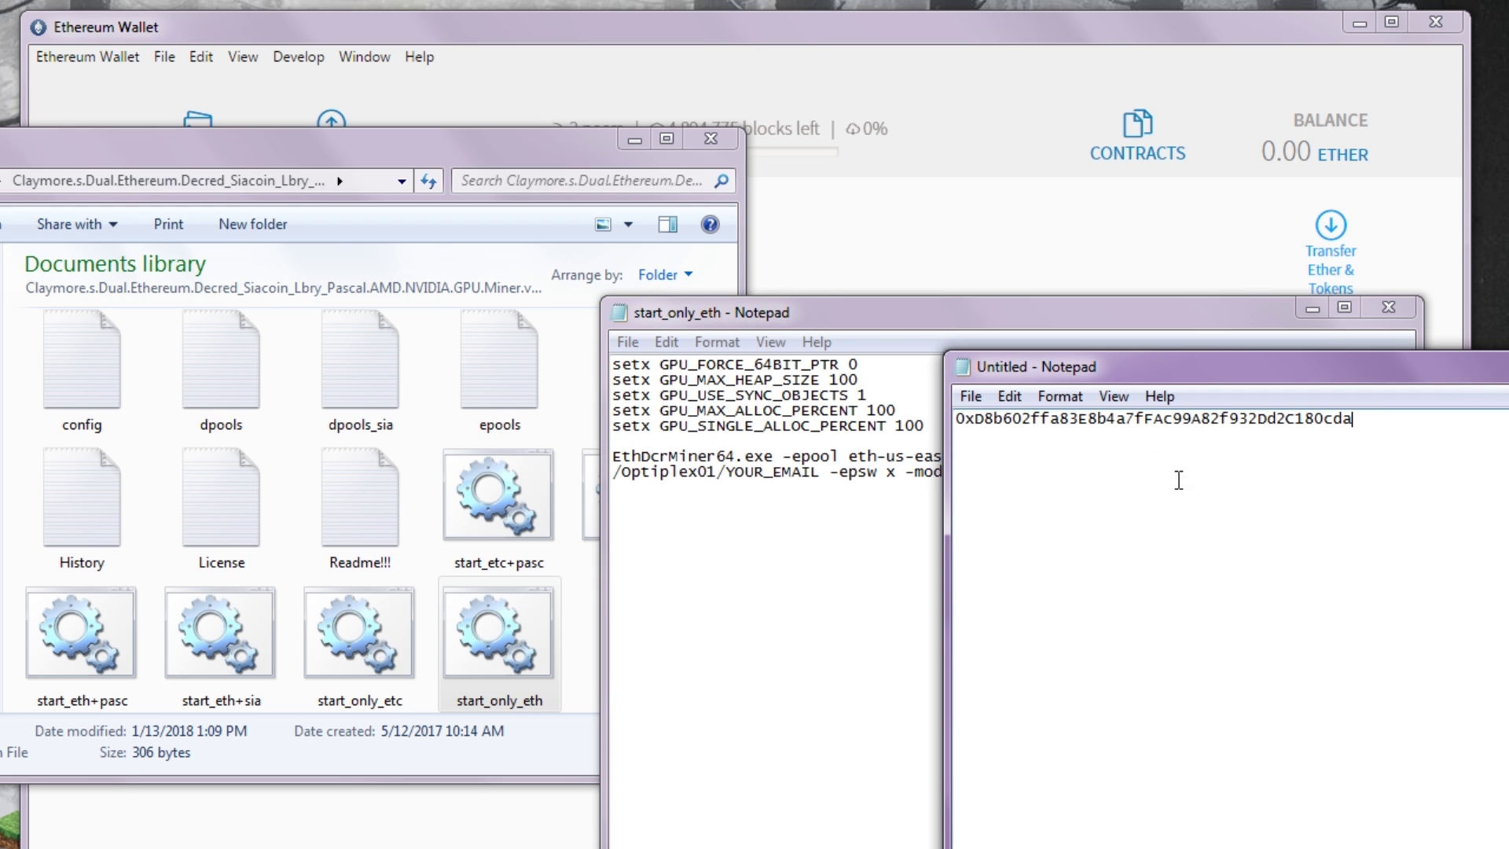
left_click_drag(1355, 419, 945, 437)
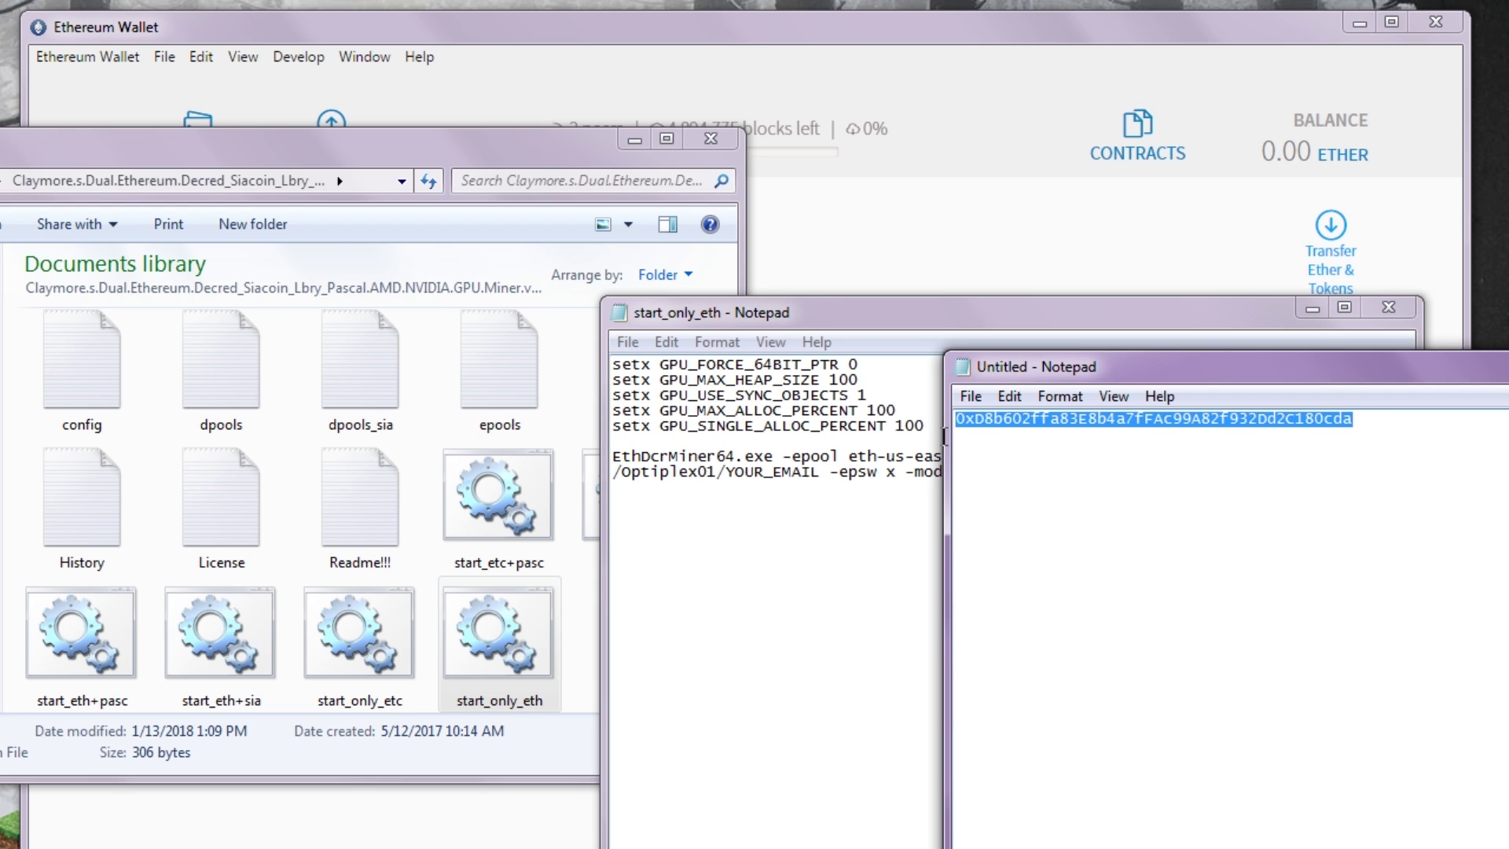
key("alt+Tab")
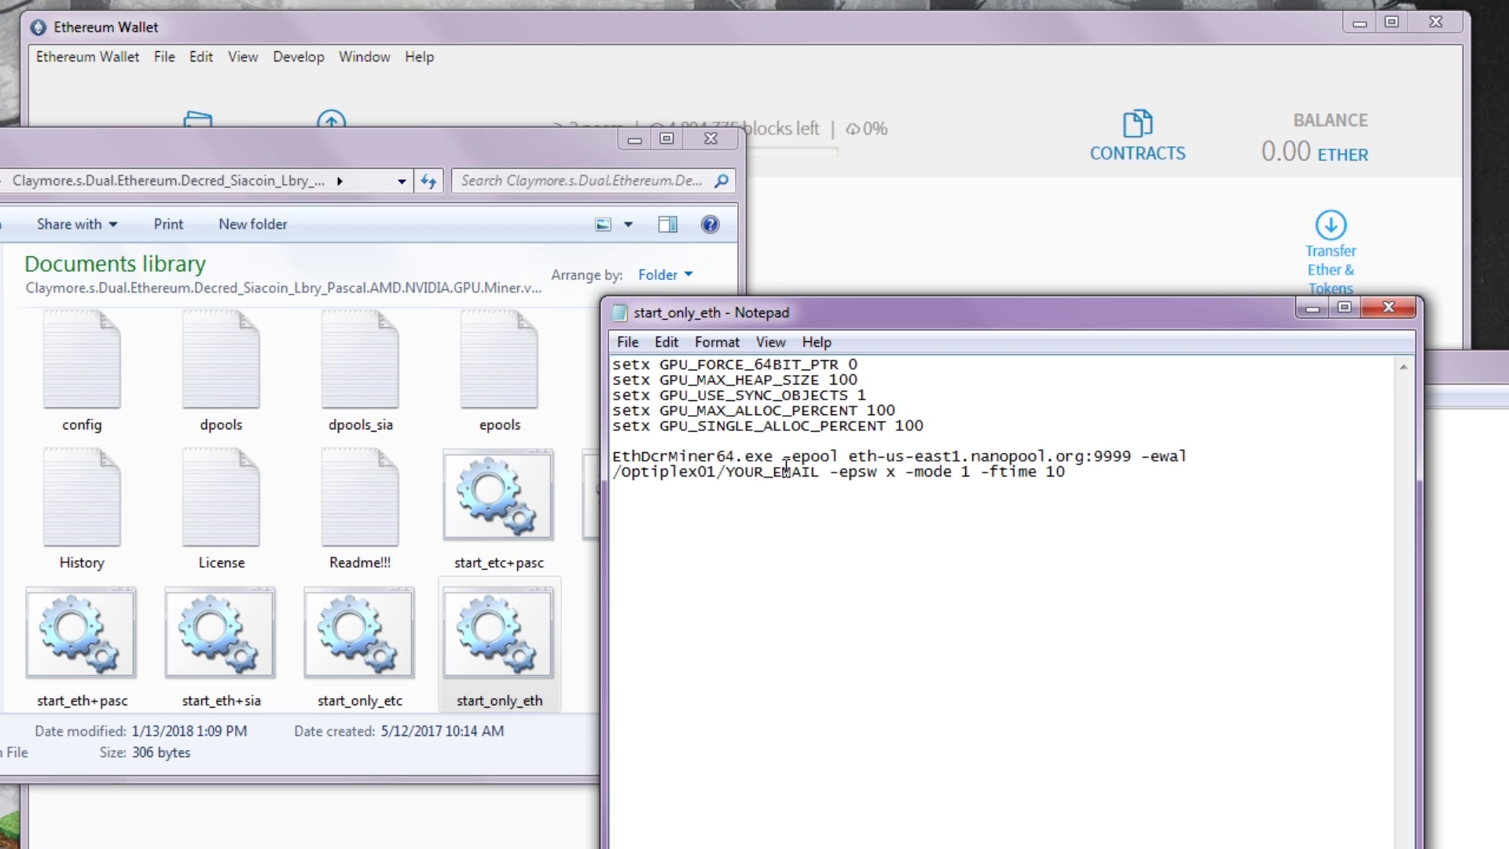
key("ctrl+v")
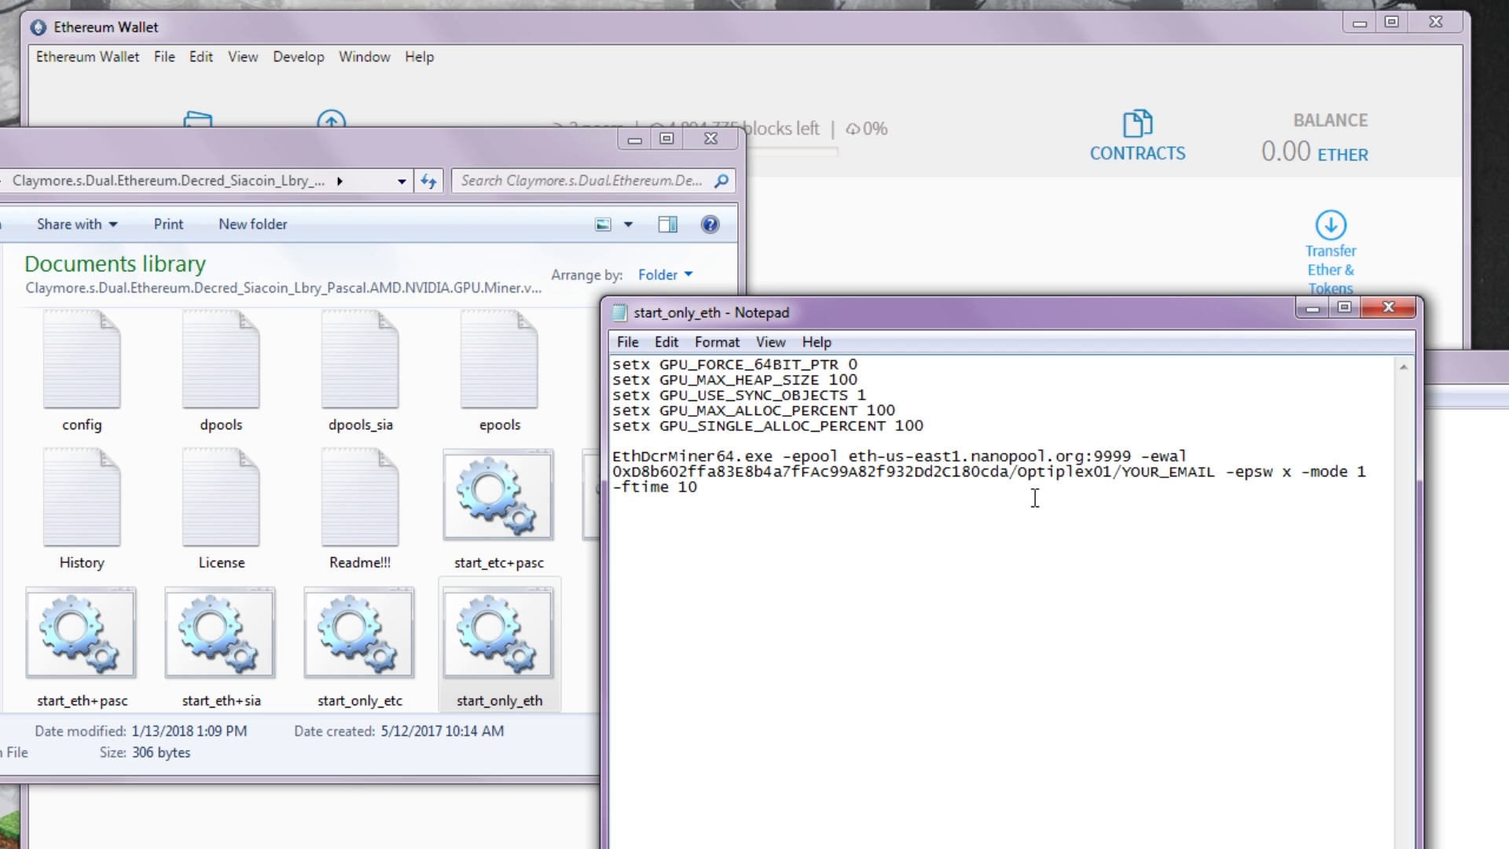
Close Ethereum Wallet and discard the Untitled address note without saving.
left_click(1482, 503)
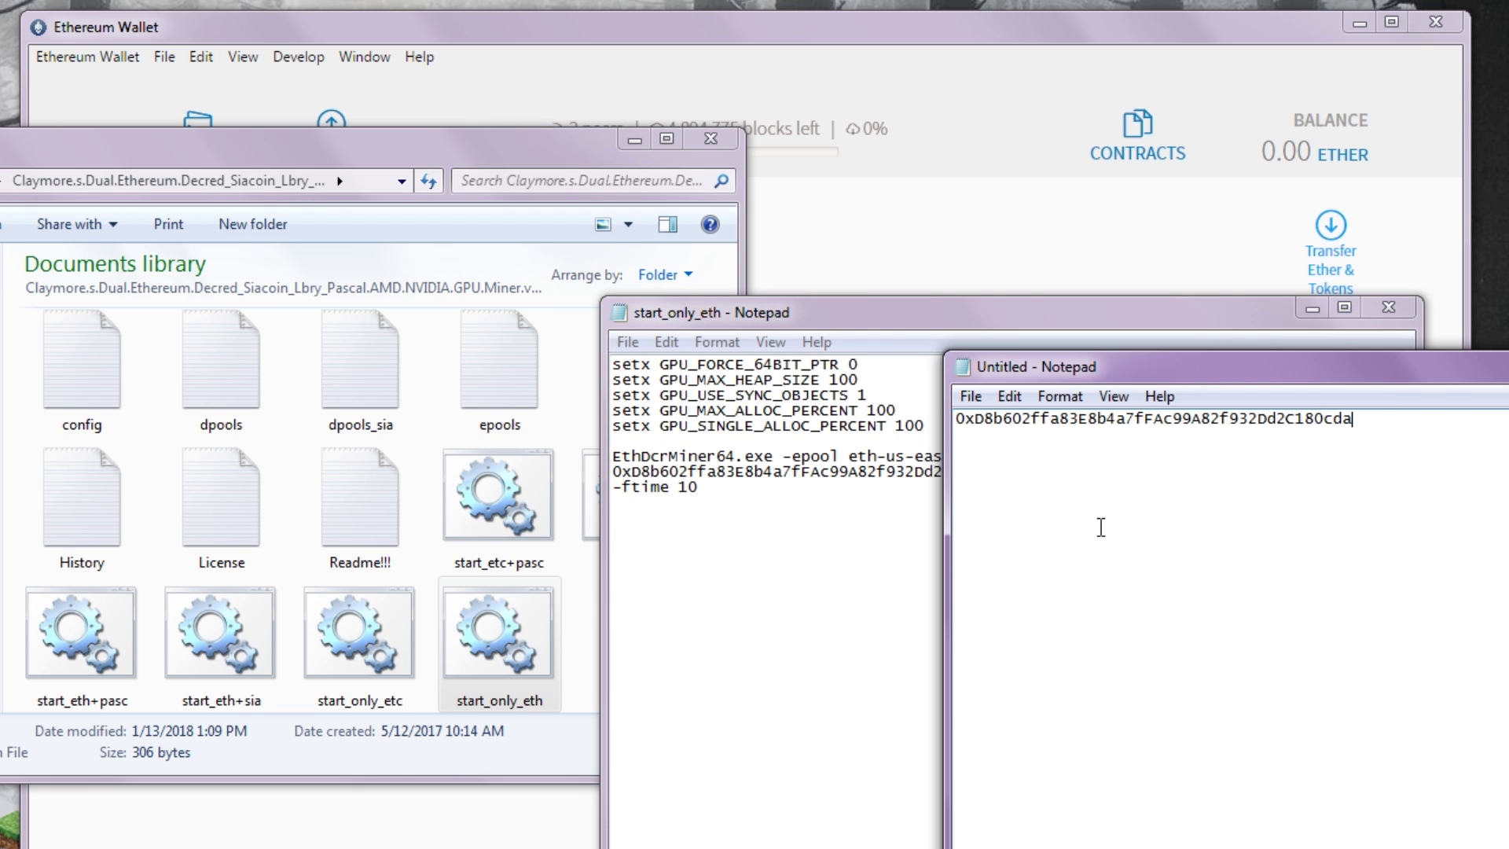
left_click(1021, 210)
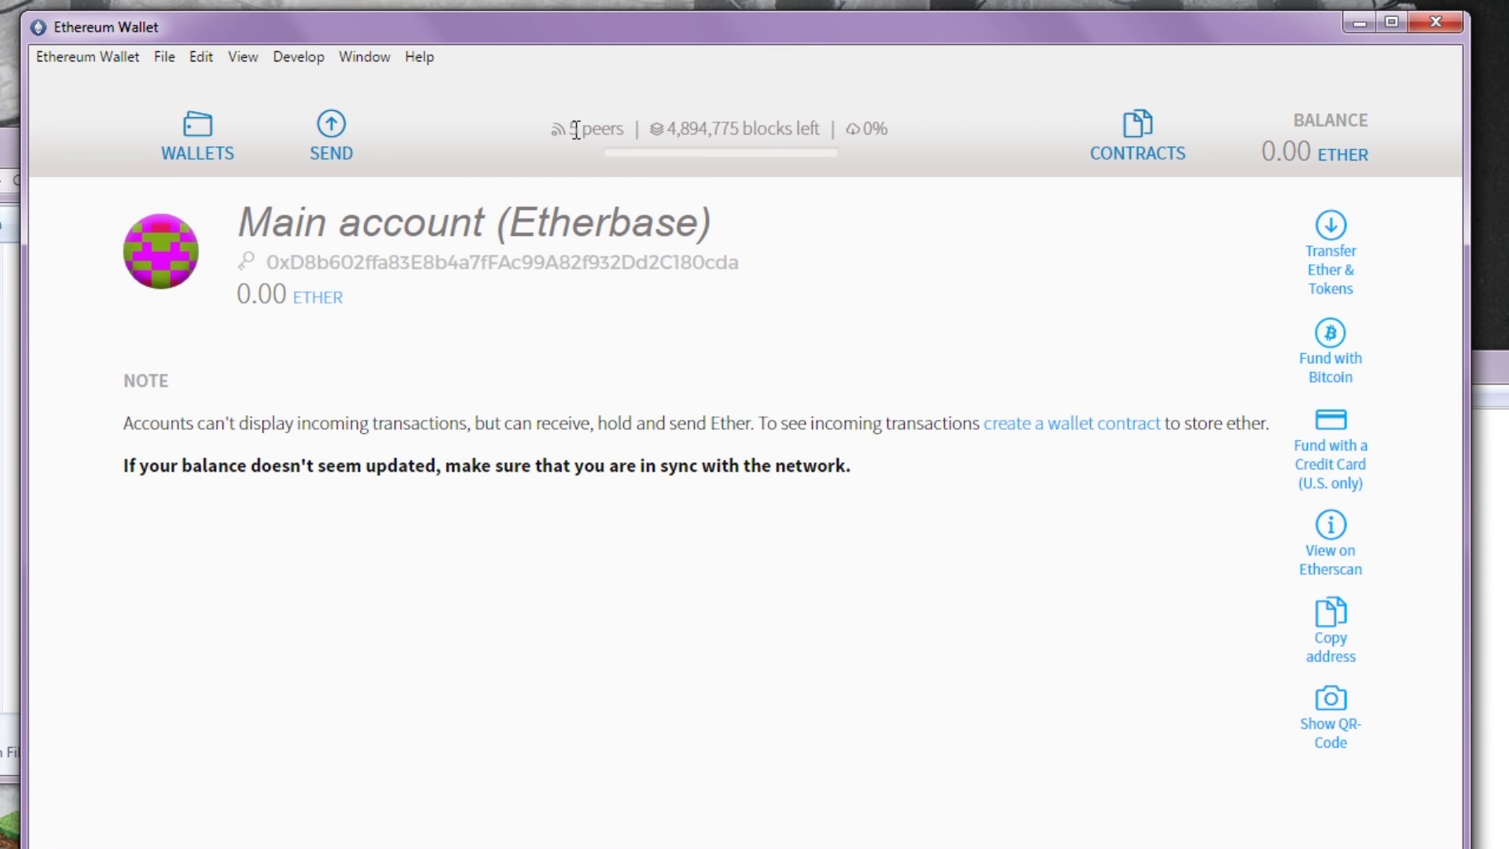
left_click(1438, 22)
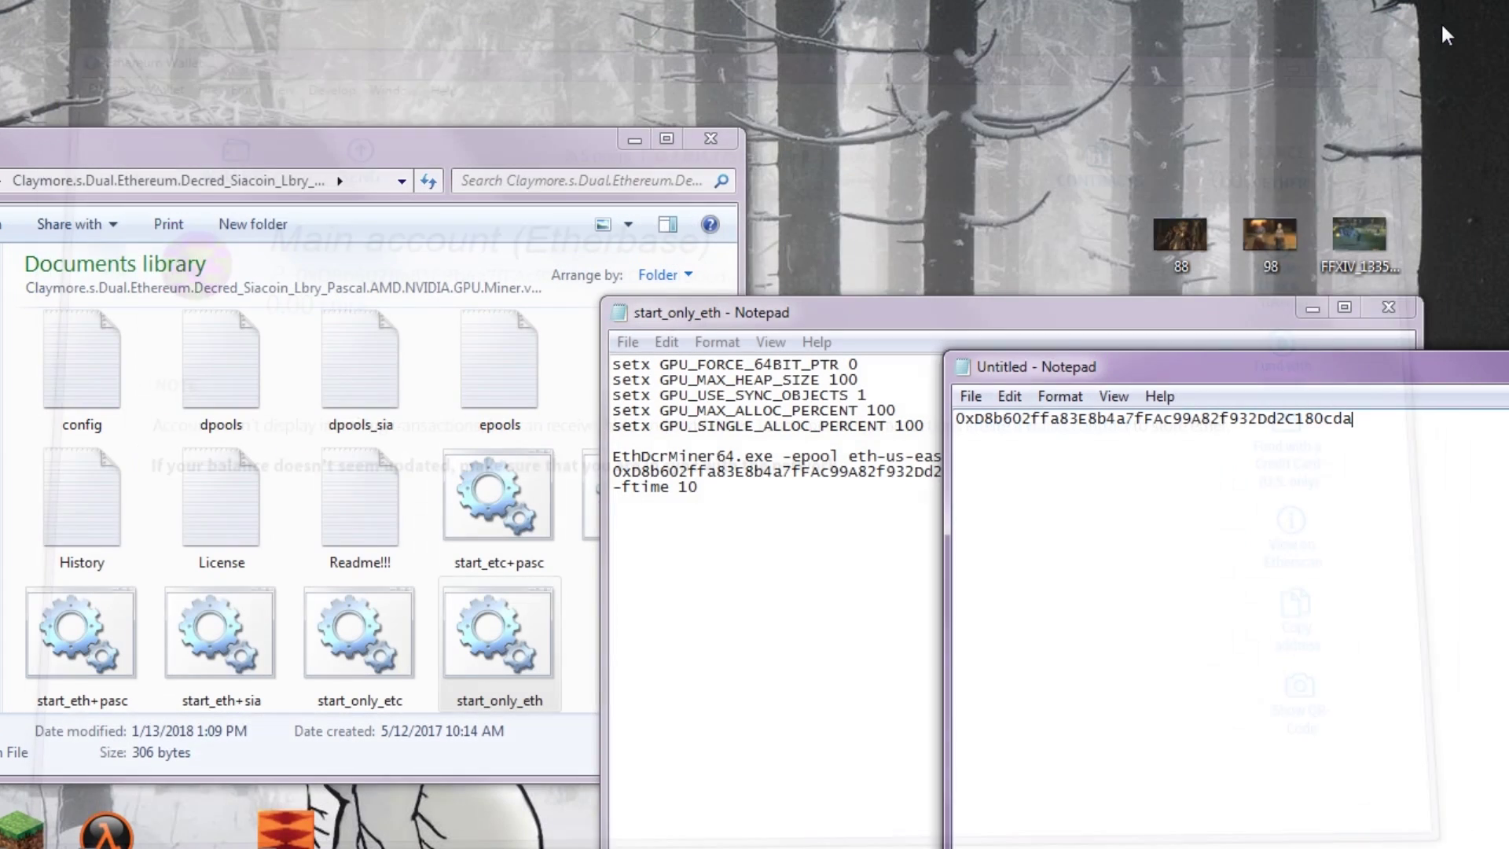
key("alt+F4")
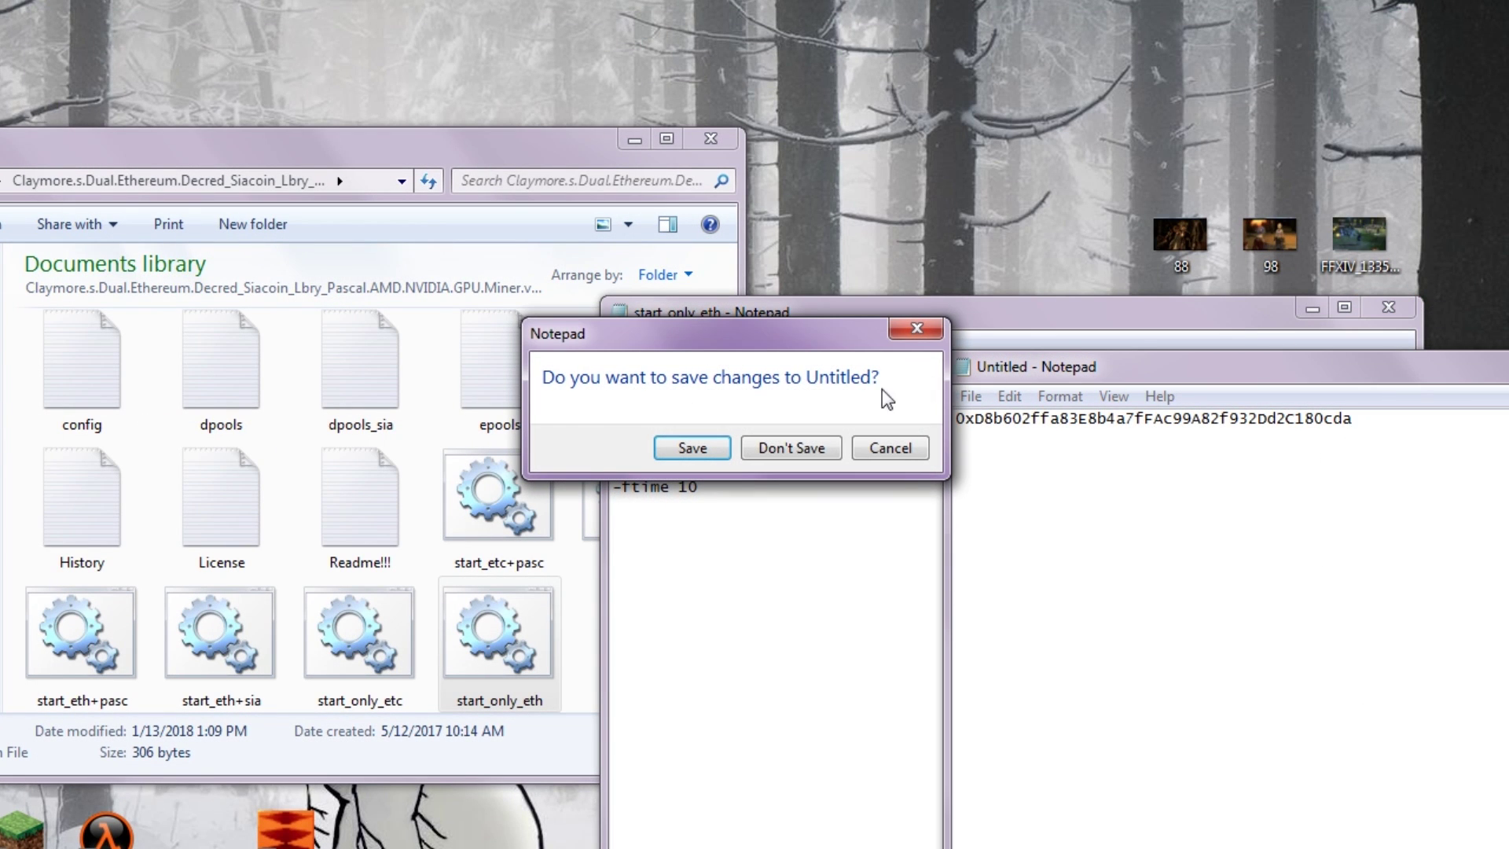
left_click(789, 446)
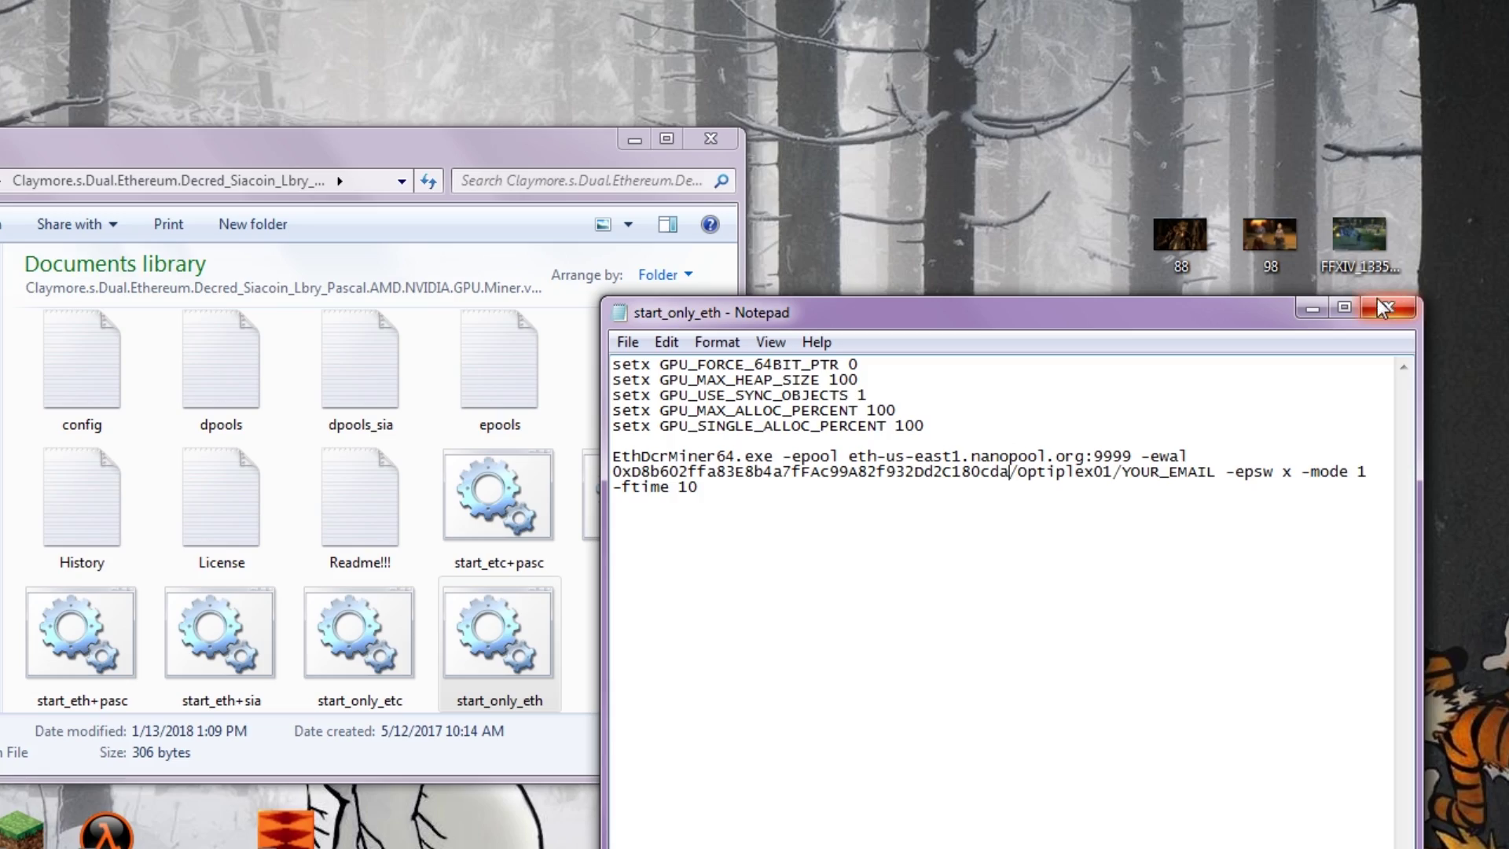